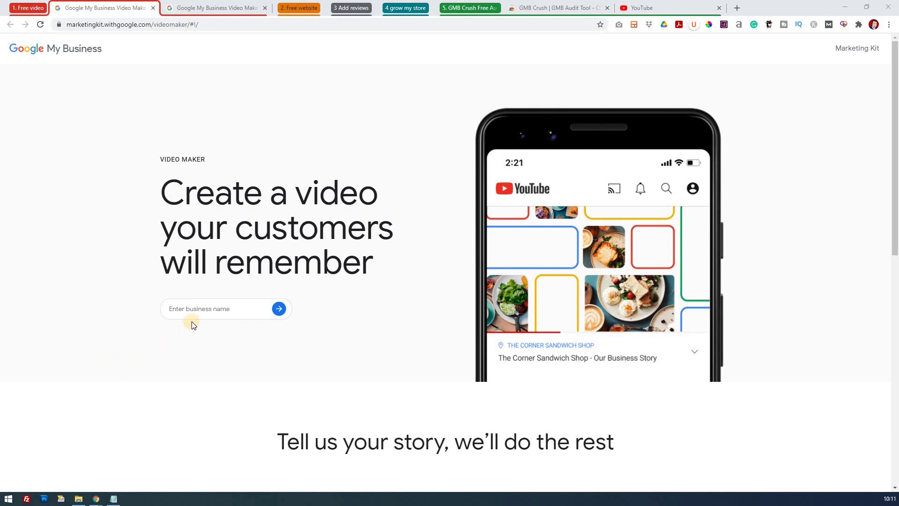
Search the video maker for the business "zanet design"
click(201, 311)
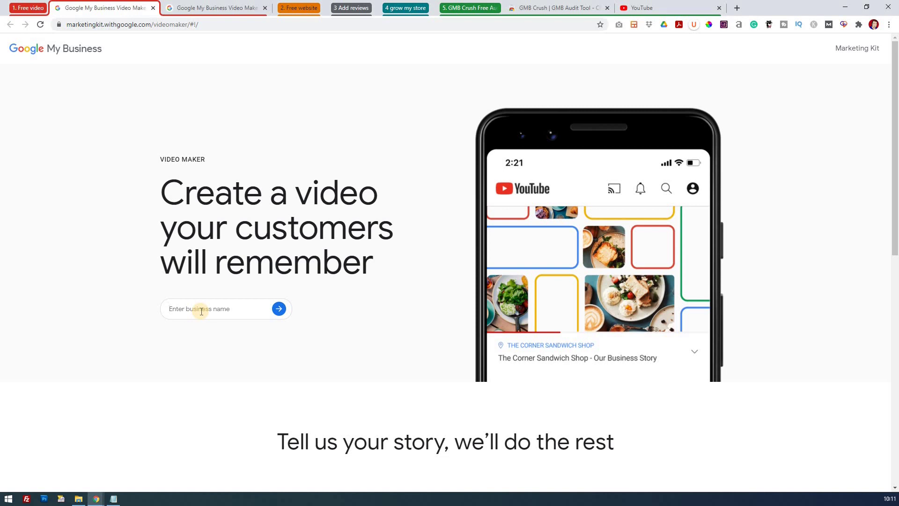
text(zanet)
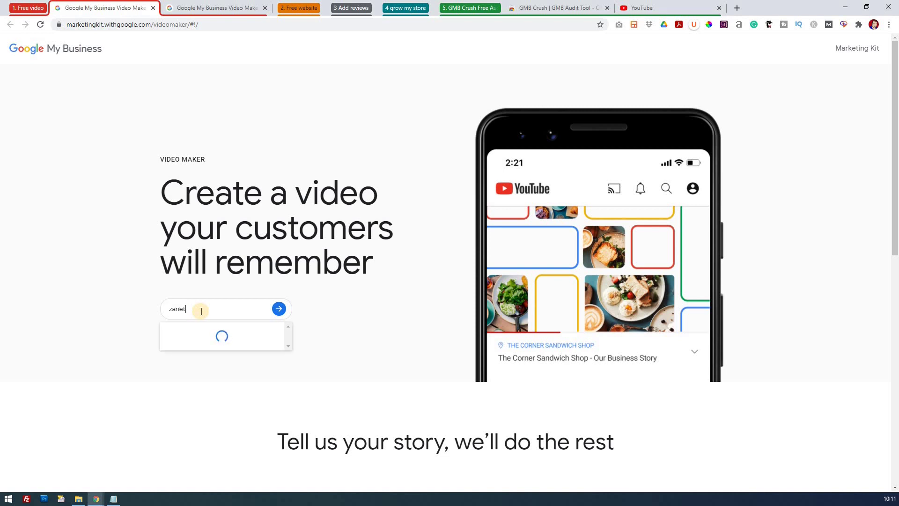
text( design)
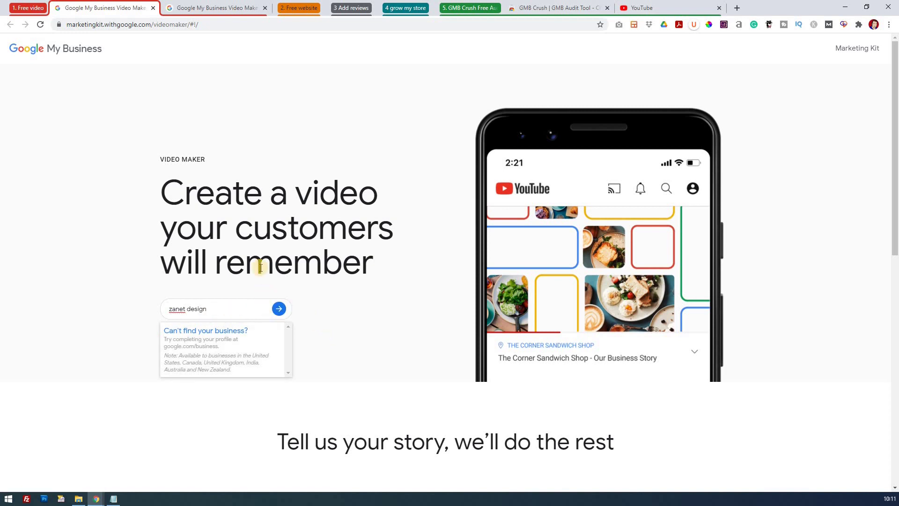
Switch to the finished Alamo Key & Lock video and play part of it as a preview
click(206, 8)
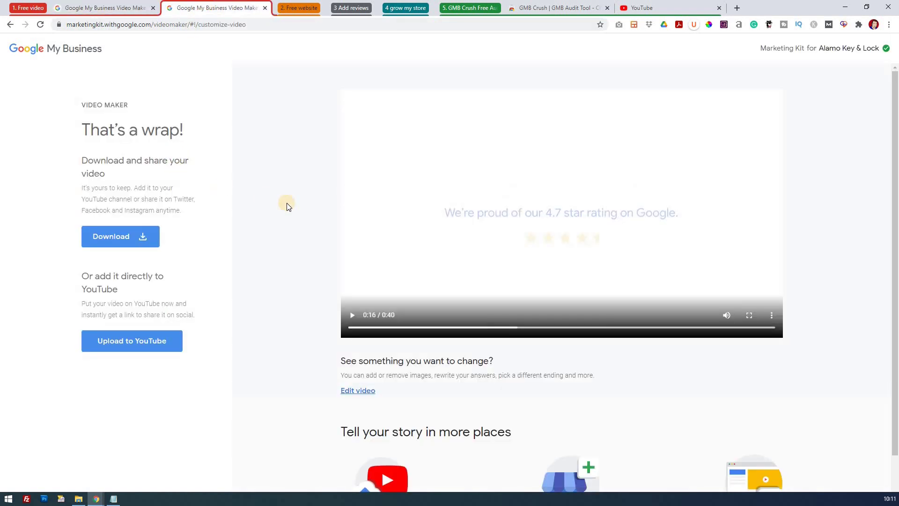
click(353, 317)
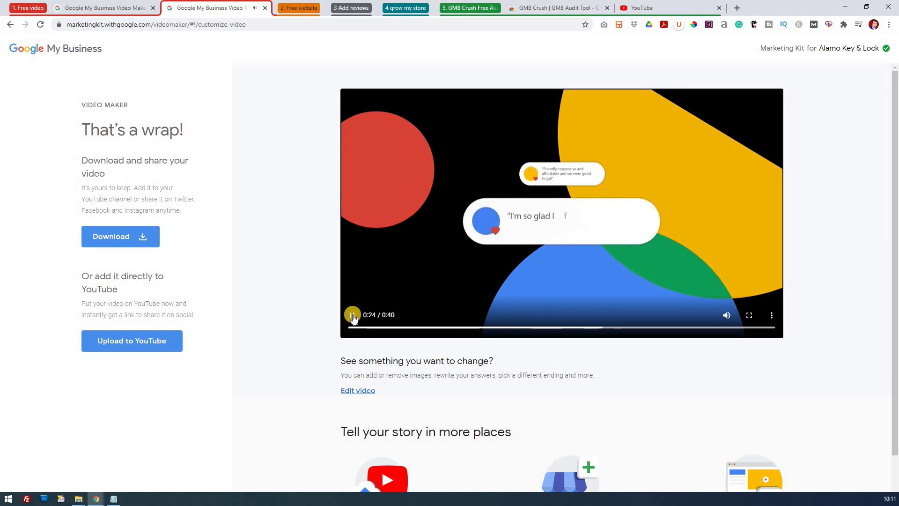
click(352, 316)
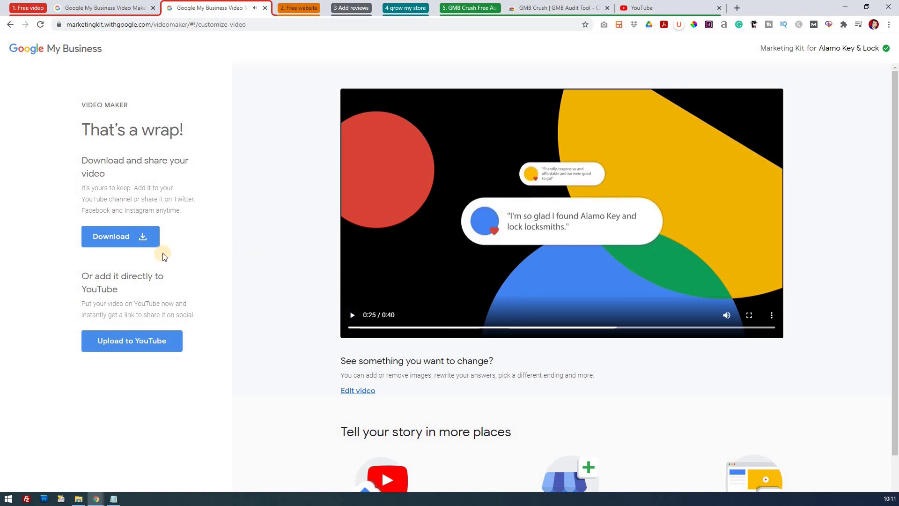
Open the Alamo Key & Lock video for editing and review its images, story answers, and ratings and reviews
click(368, 390)
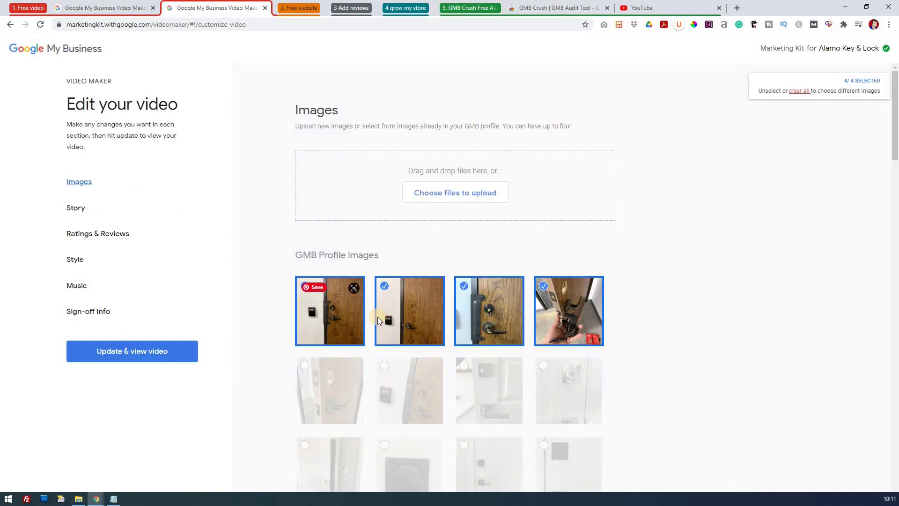
scroll(418, 324, down, 6)
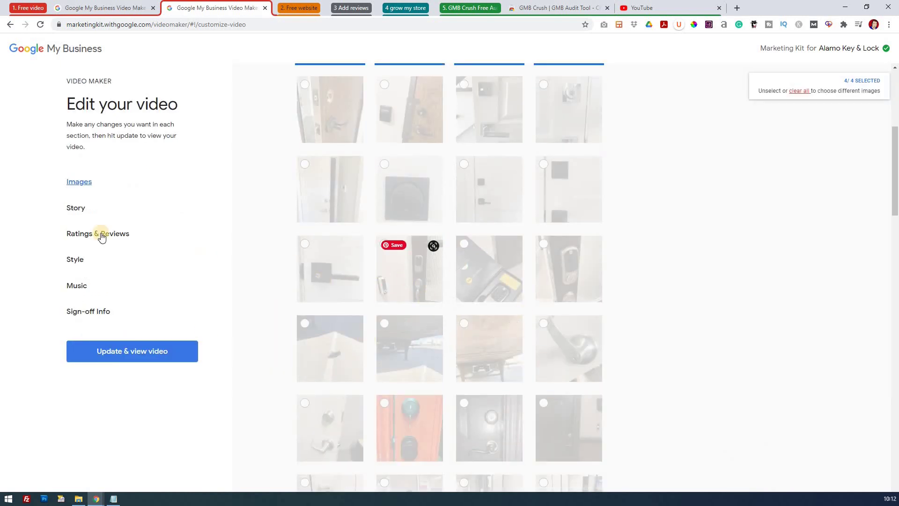
click(82, 210)
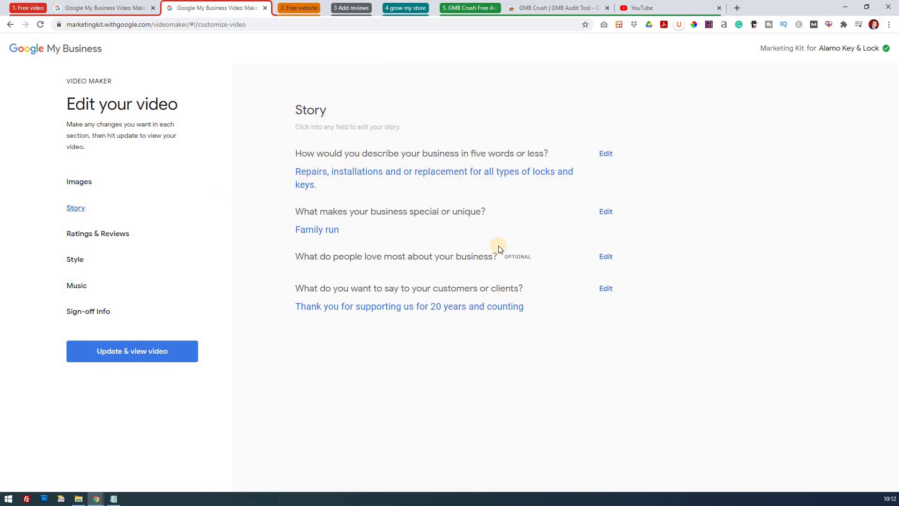
click(91, 233)
scroll(428, 243, down, 6)
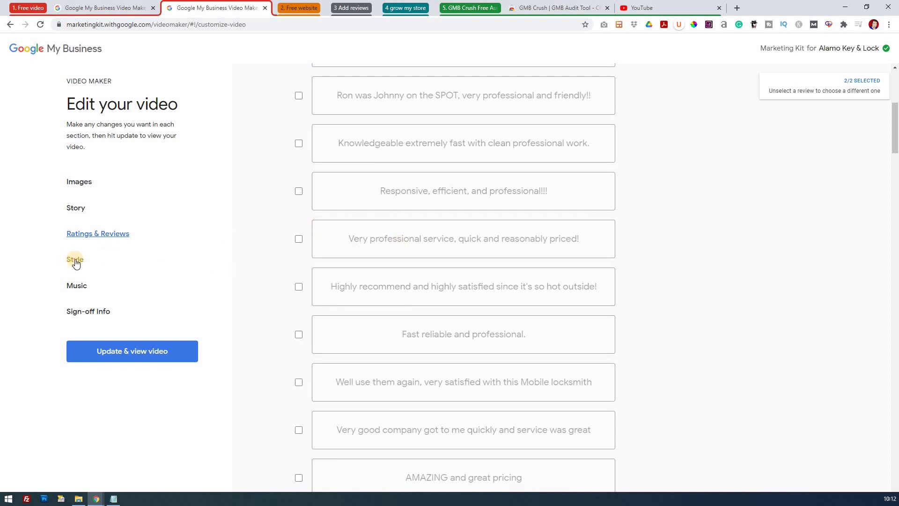
Set the video's style to the Collage theme with the Cool color palette
click(95, 260)
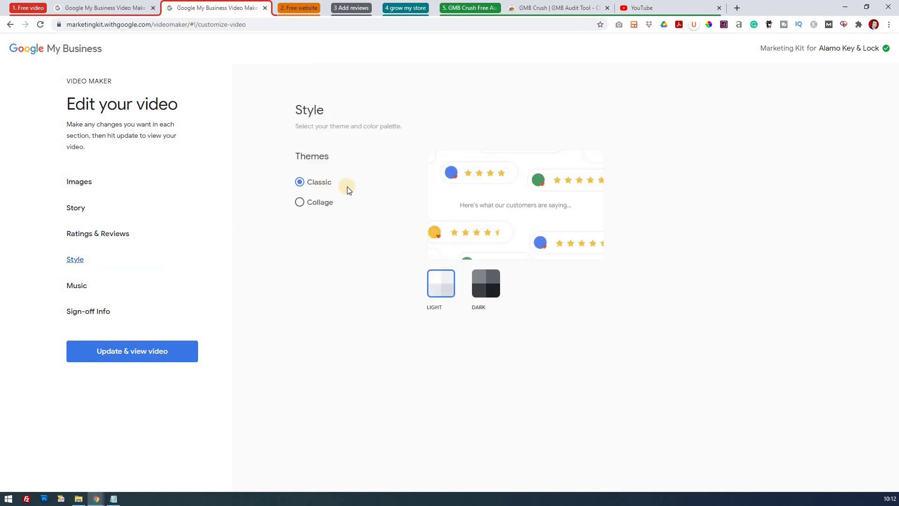
click(300, 203)
click(434, 291)
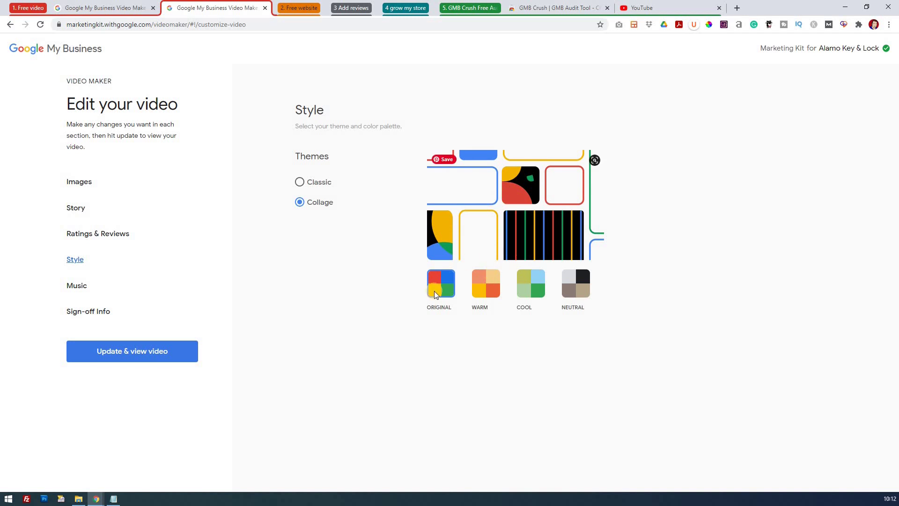
click(531, 287)
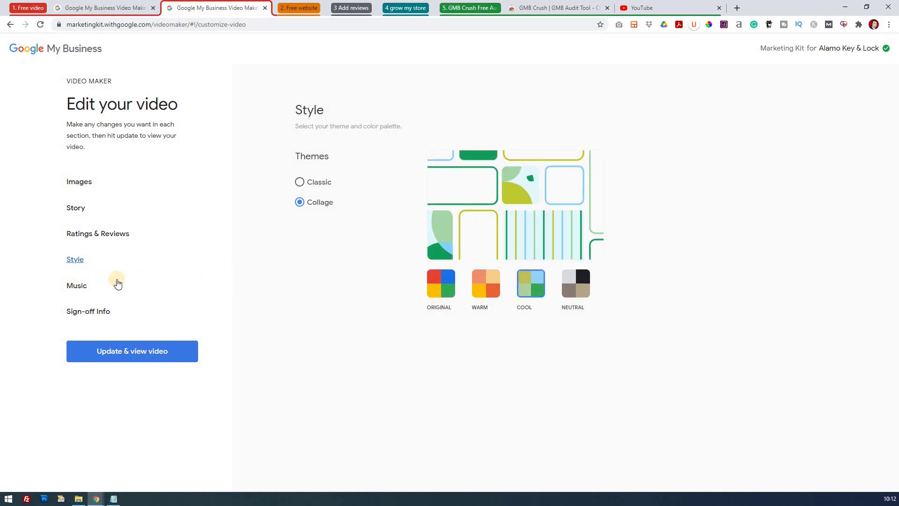
Preview the Tropical Morning and Funky flex tracks, and set the video's music to Cue the Drums
click(82, 287)
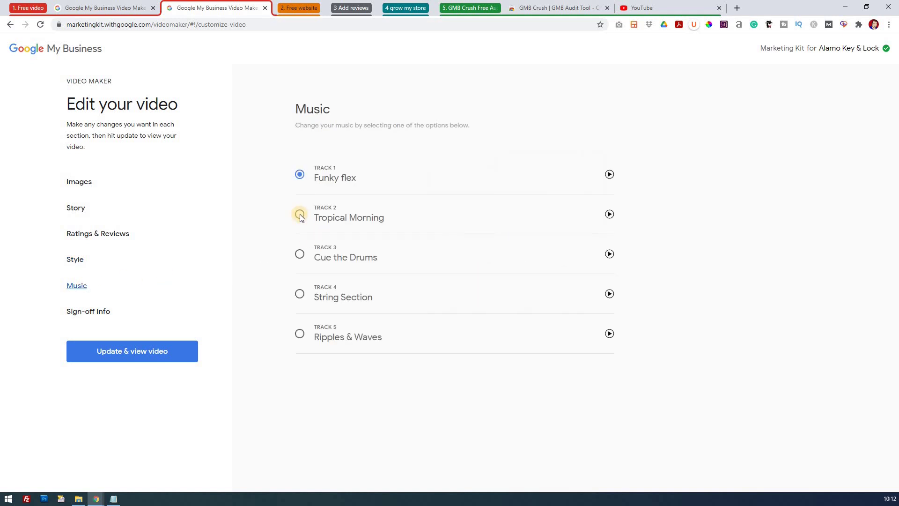
click(610, 214)
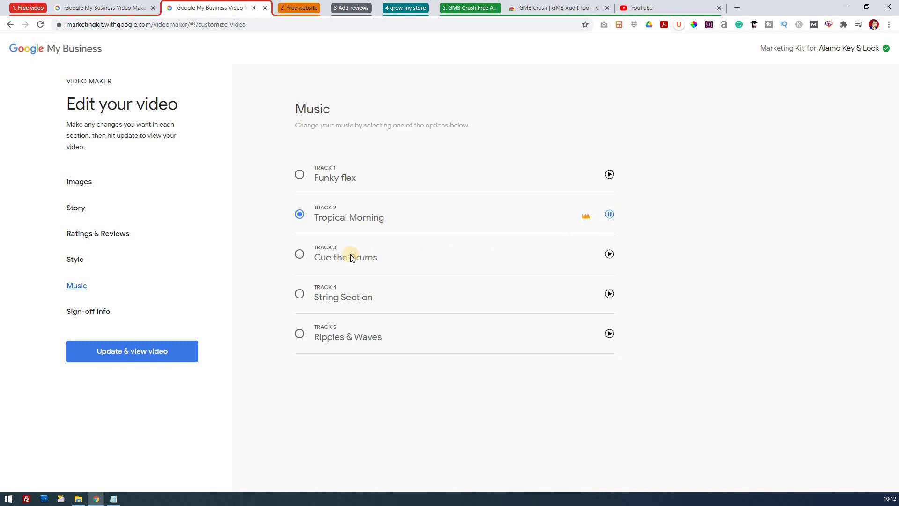
click(300, 174)
click(610, 175)
click(300, 255)
click(609, 254)
Switch to the Leru Window Cleaning business profile, view its home dashboard and open its website editor
click(302, 7)
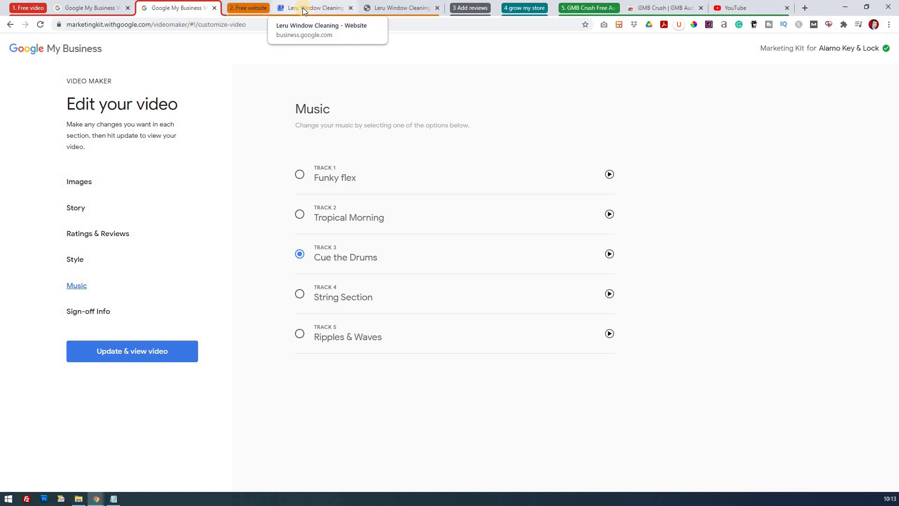
click(303, 9)
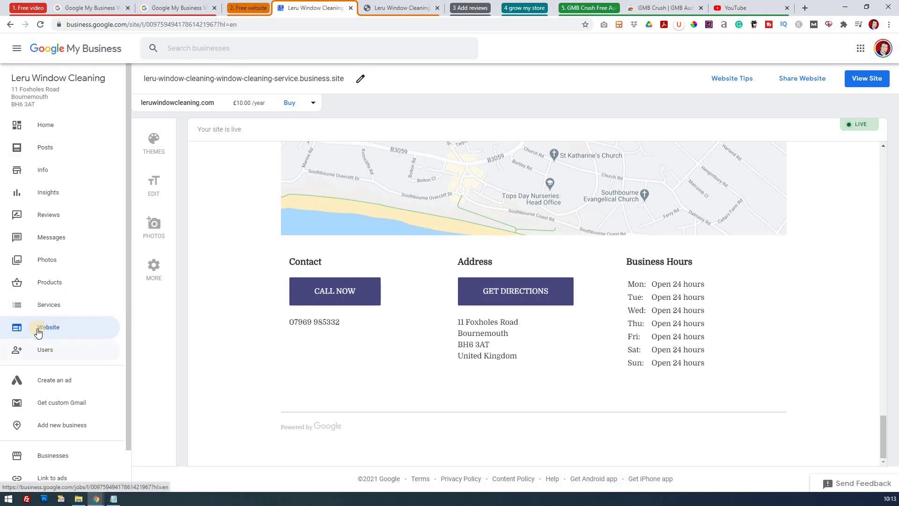
click(56, 126)
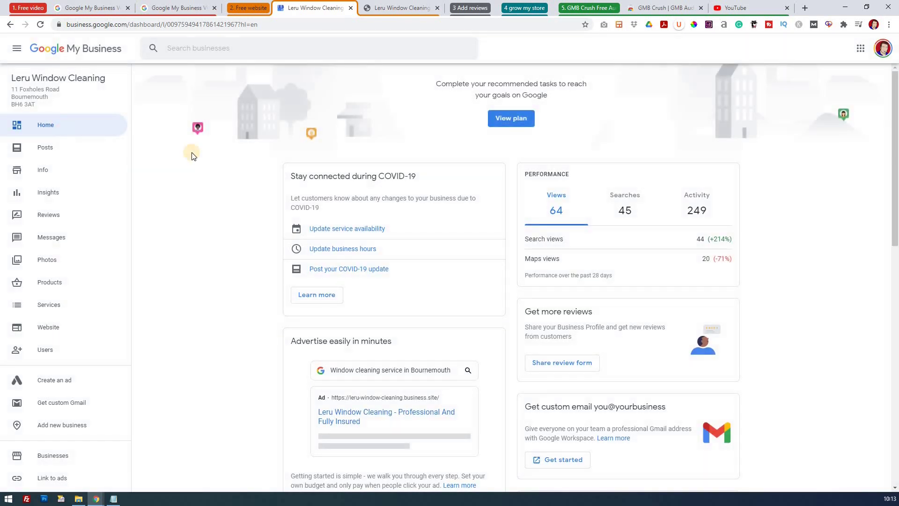
click(44, 328)
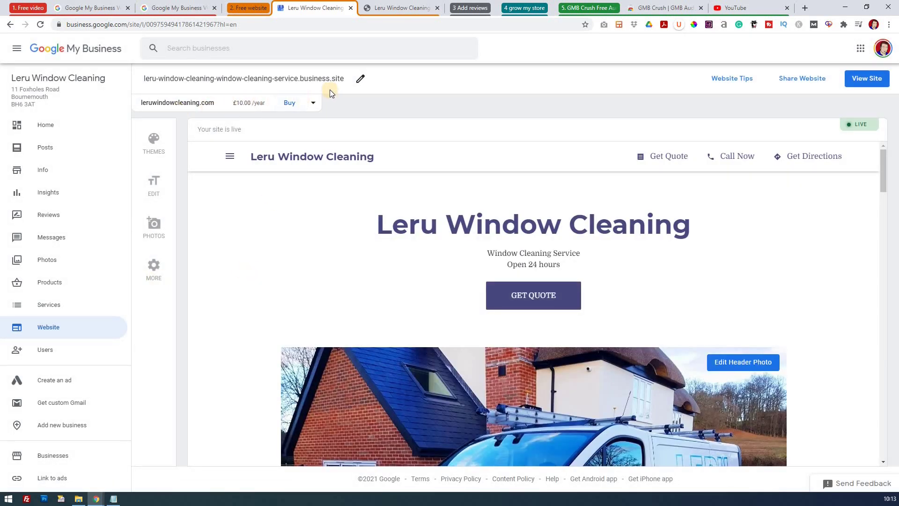
Review the website's text editing and gallery image upload options, and look through the page preview down to the gallery
click(157, 192)
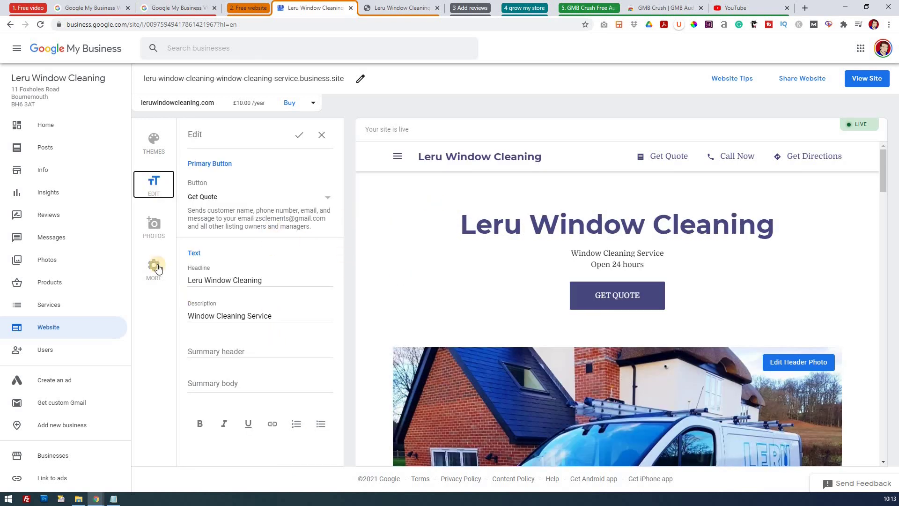
click(159, 230)
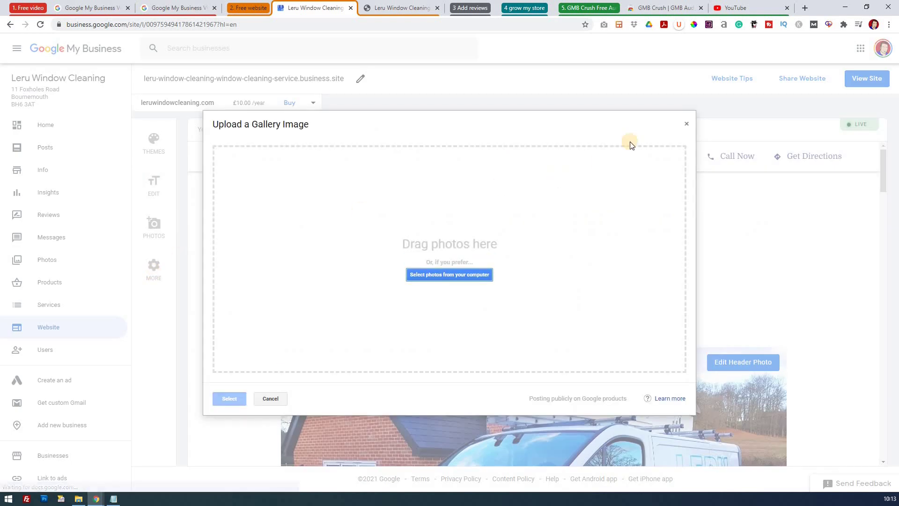
click(686, 125)
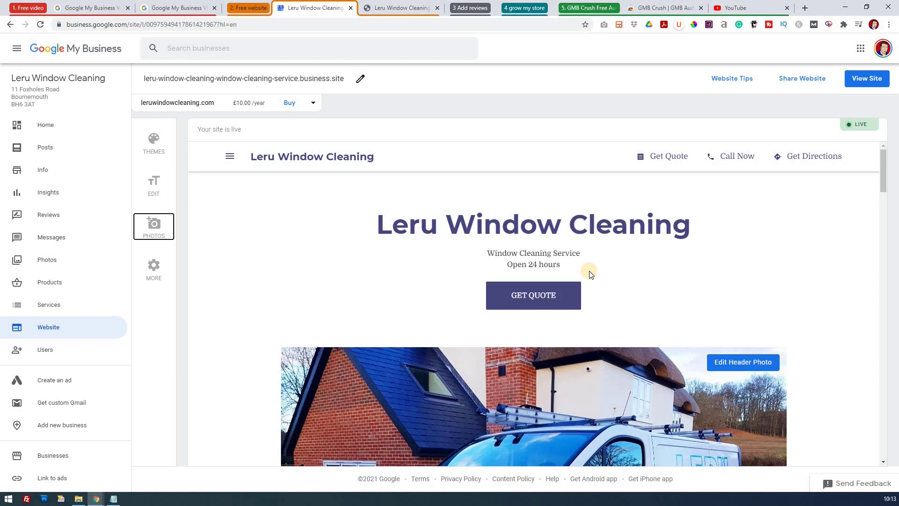
scroll(575, 277, down, 6)
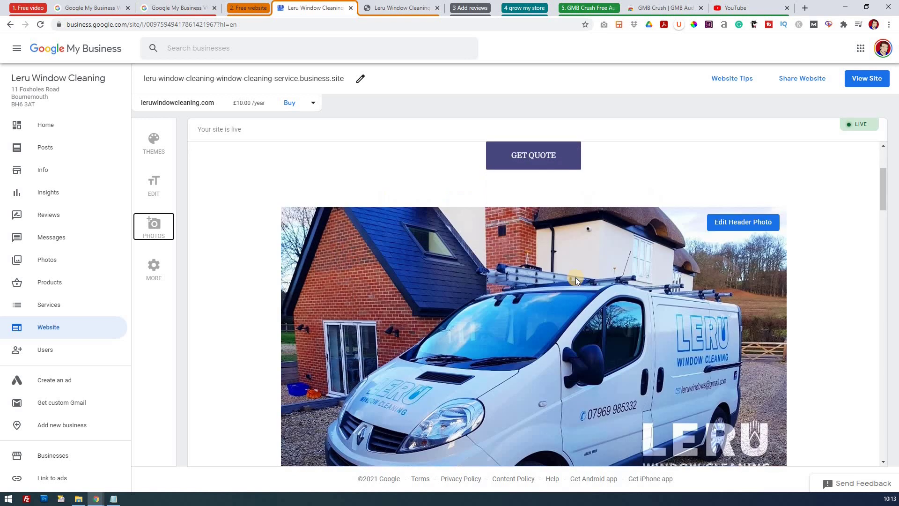
scroll(575, 277, down, 12)
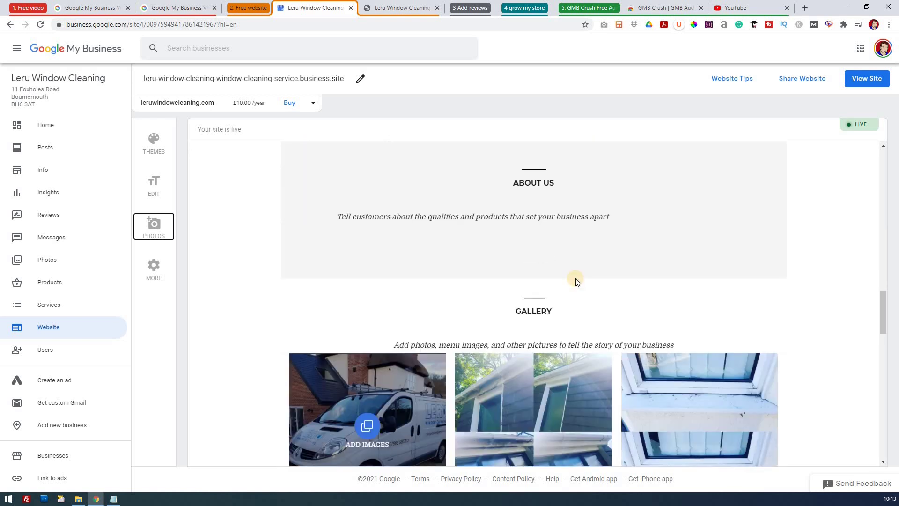
scroll(577, 281, down, 3)
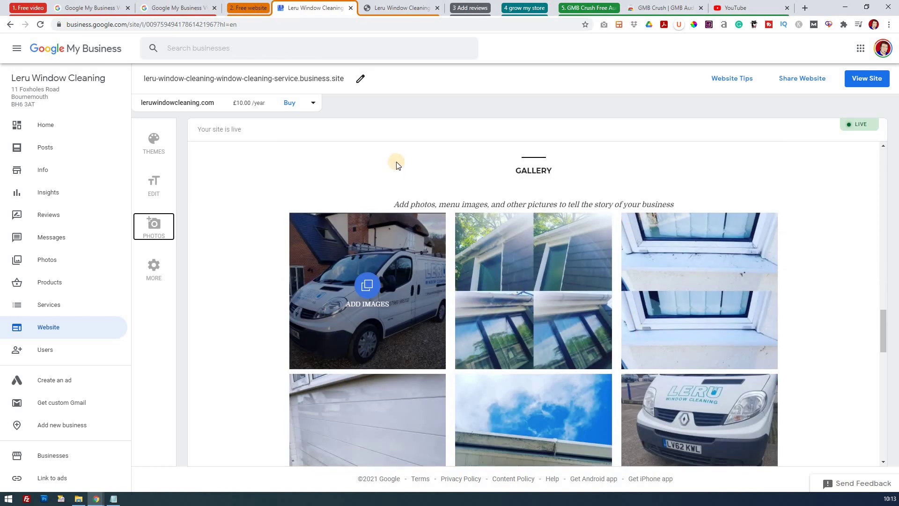
Examine the live Leru Window Cleaning site's testimonials, gallery and contact section, and open its navigation menu
click(400, 11)
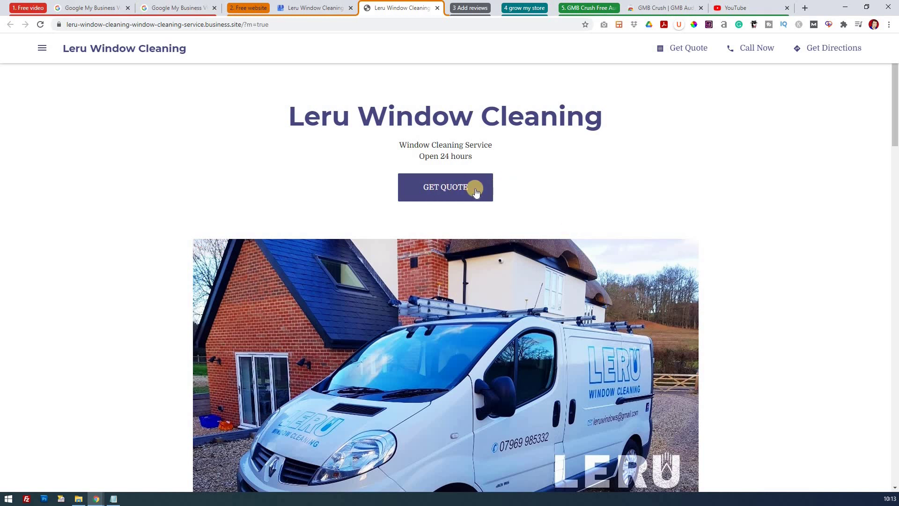
scroll(588, 200, down, 7)
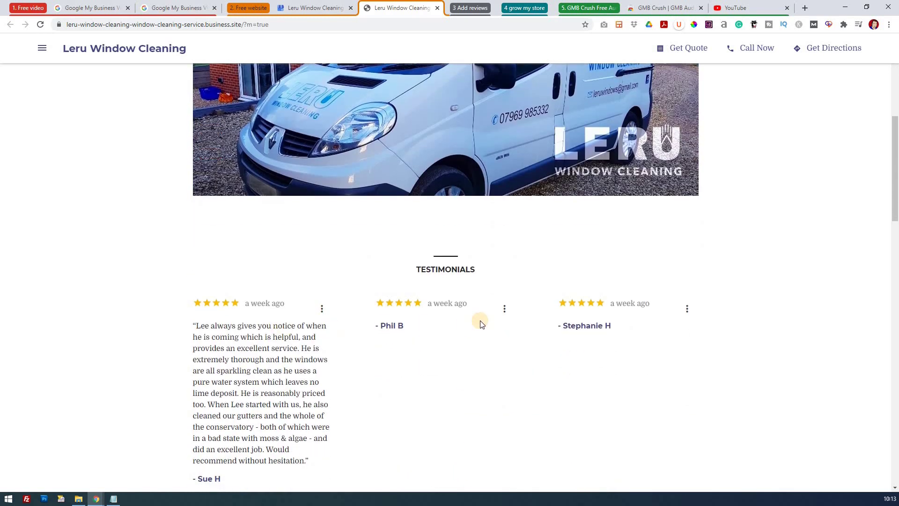
scroll(473, 321, down, 3)
scroll(478, 304, down, 3)
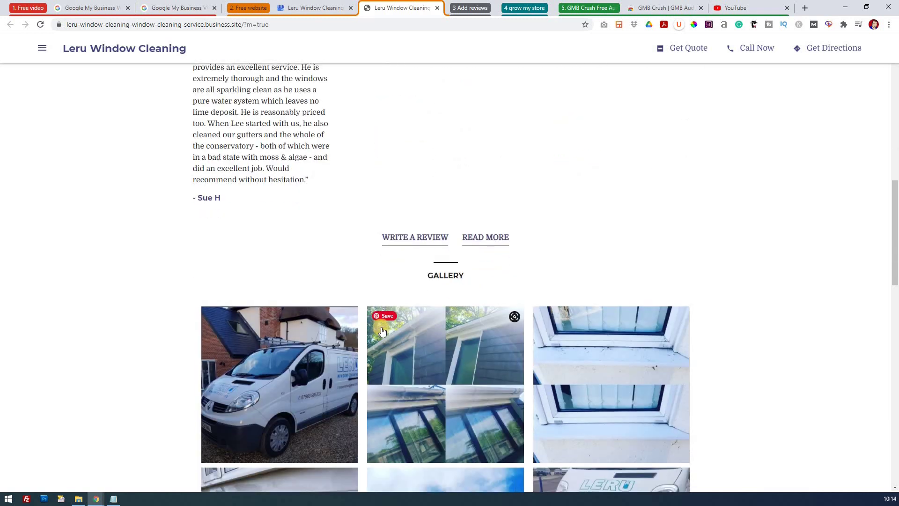
scroll(384, 330, down, 3)
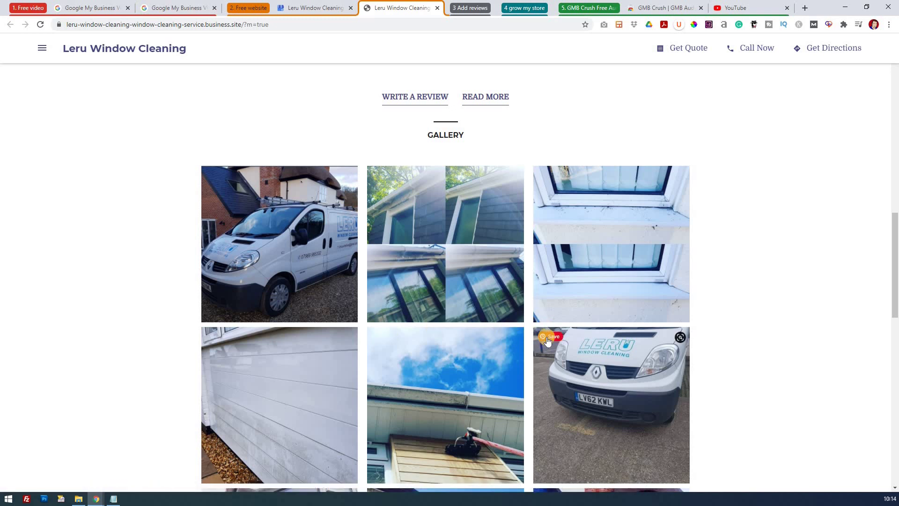
scroll(704, 355, down, 12)
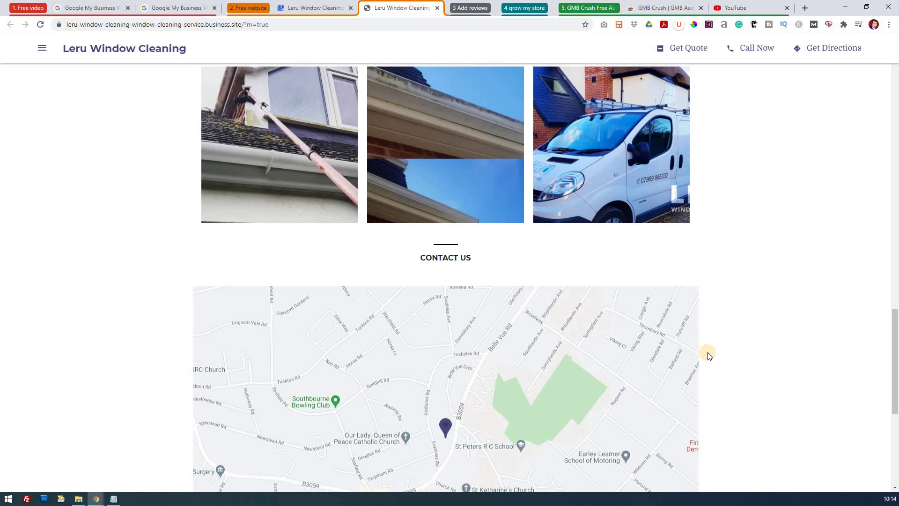
scroll(708, 356, down, 5)
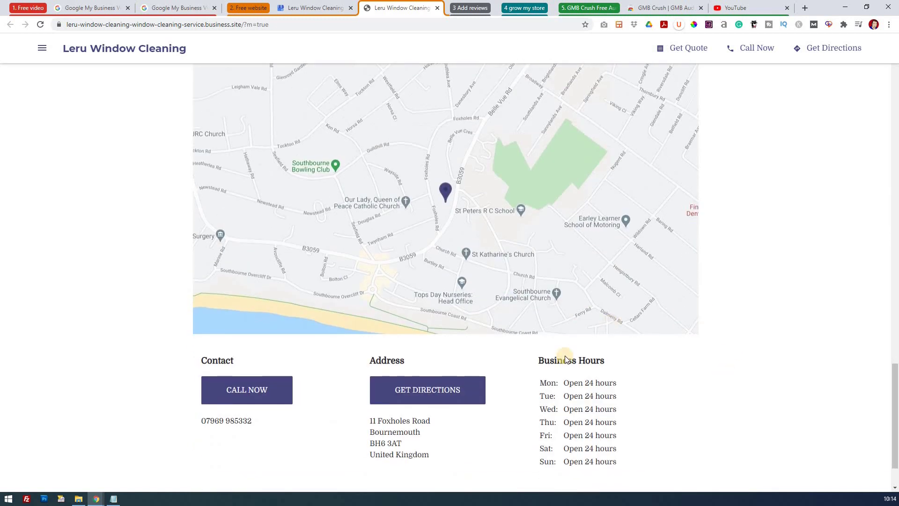
scroll(565, 359, down, 2)
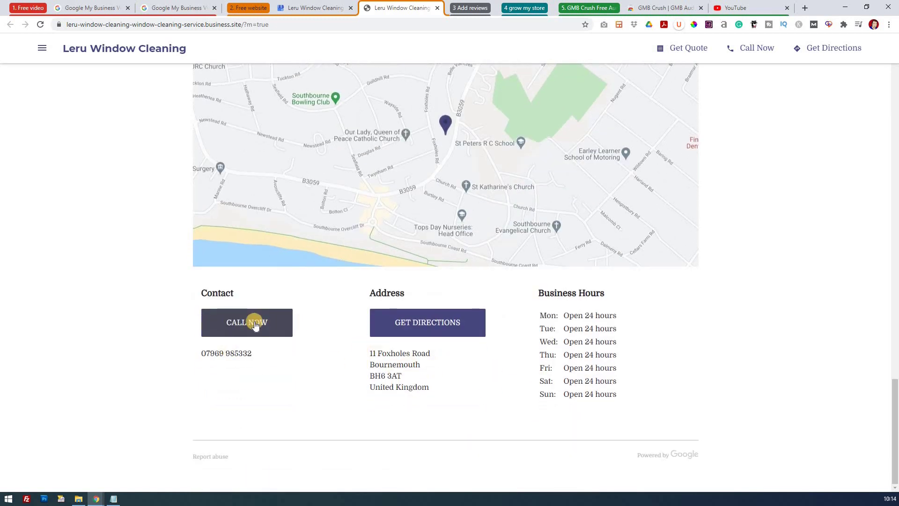
scroll(440, 371, up, 4)
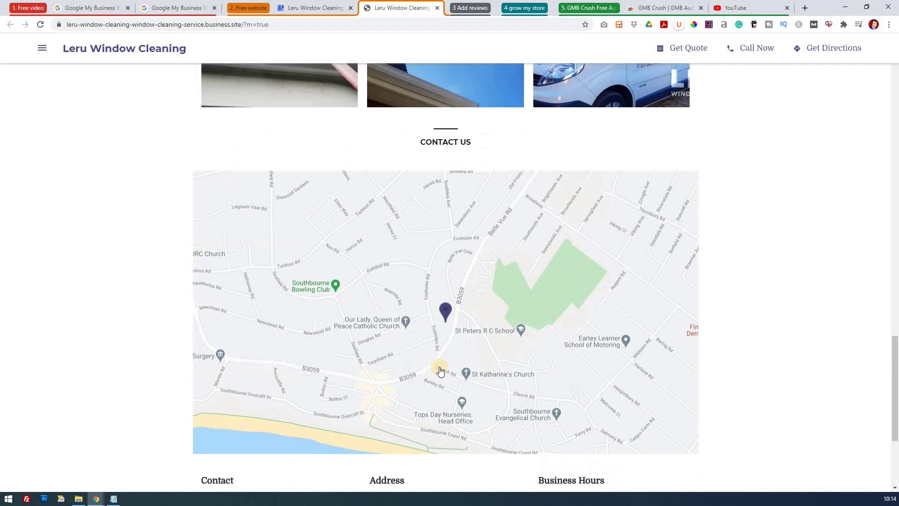
scroll(441, 371, up, 20)
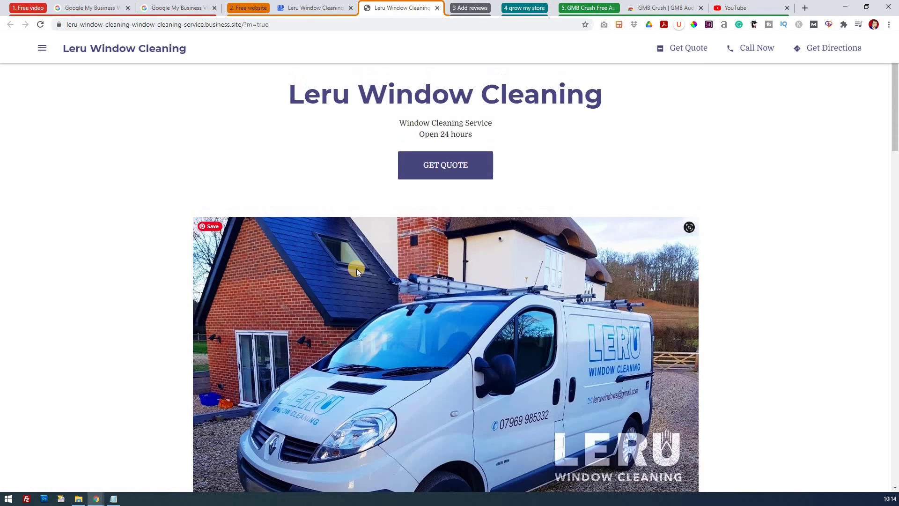
click(42, 48)
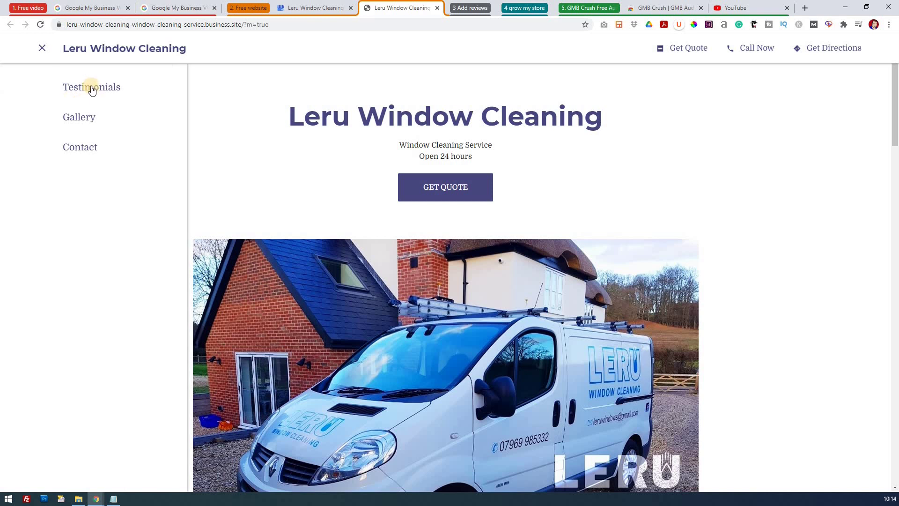
Jump to the live site's Testimonials and Contact sections through its navigation links, and return to the top of the page
click(99, 90)
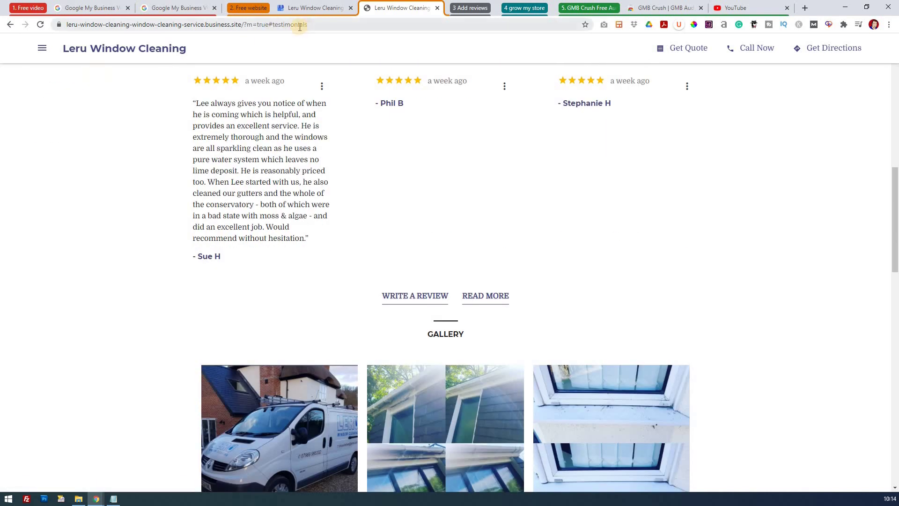
click(42, 48)
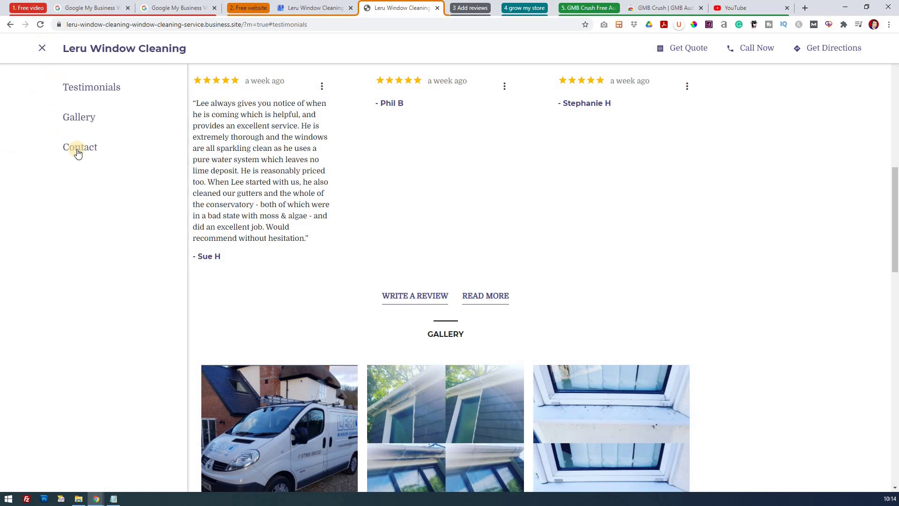
click(78, 149)
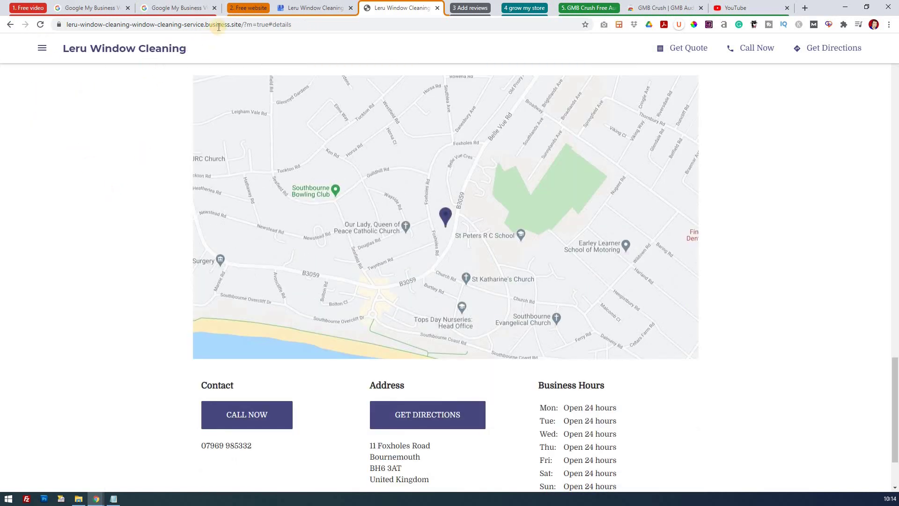
click(11, 25)
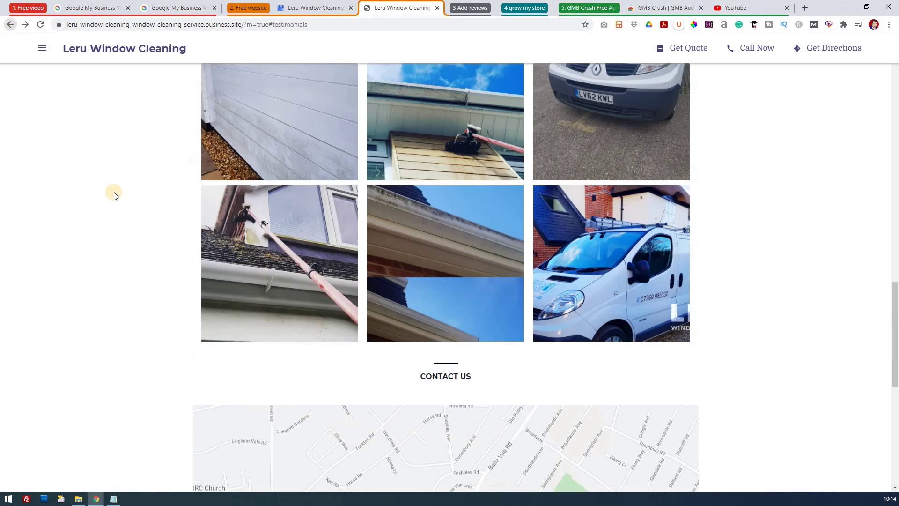
scroll(288, 225, up, 11)
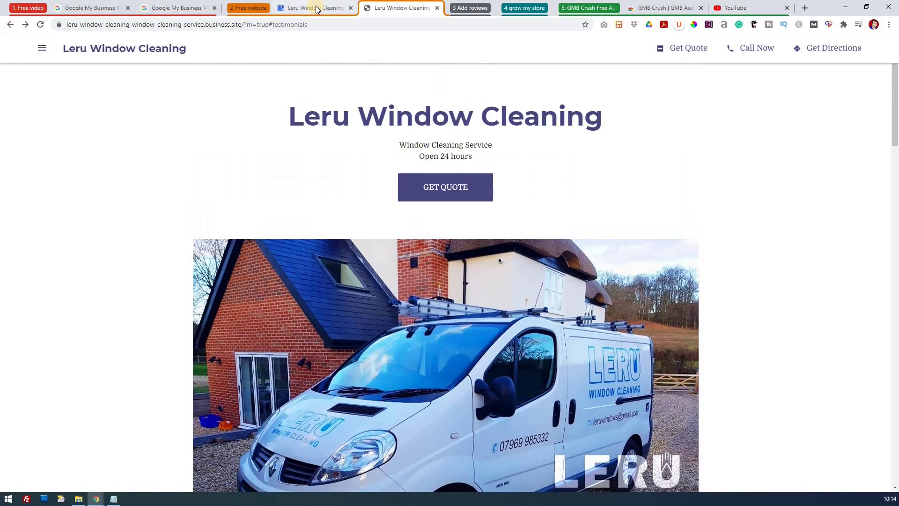
Return to the Leru Window Cleaning website editor and look through the page preview from the gallery up to the testimonials
click(317, 10)
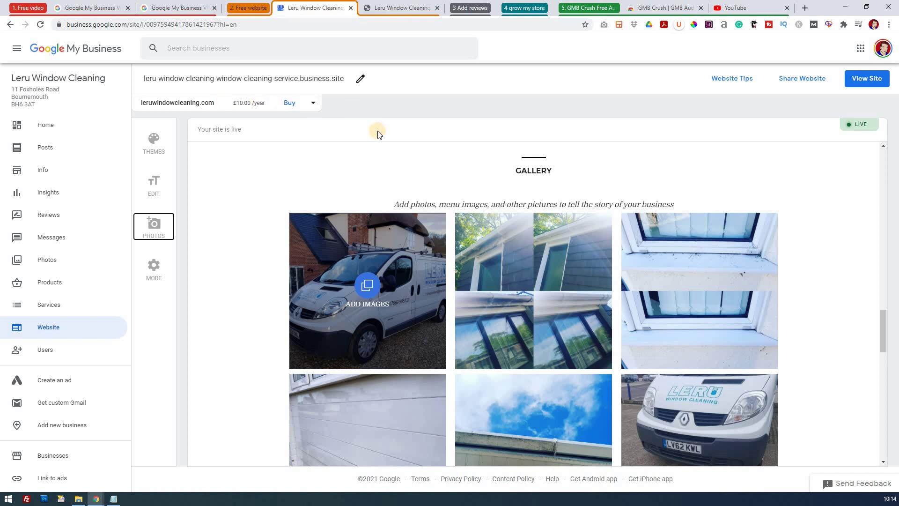
scroll(428, 185, up, 10)
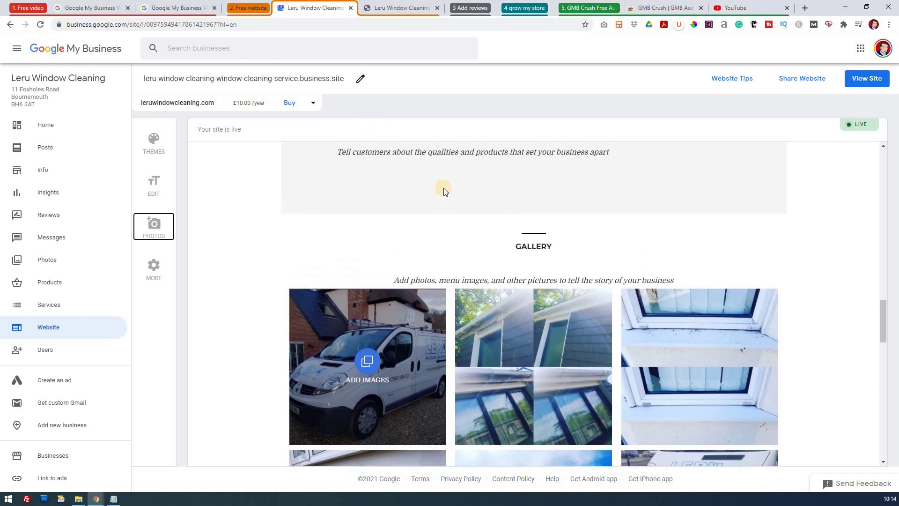
scroll(445, 192, up, 2)
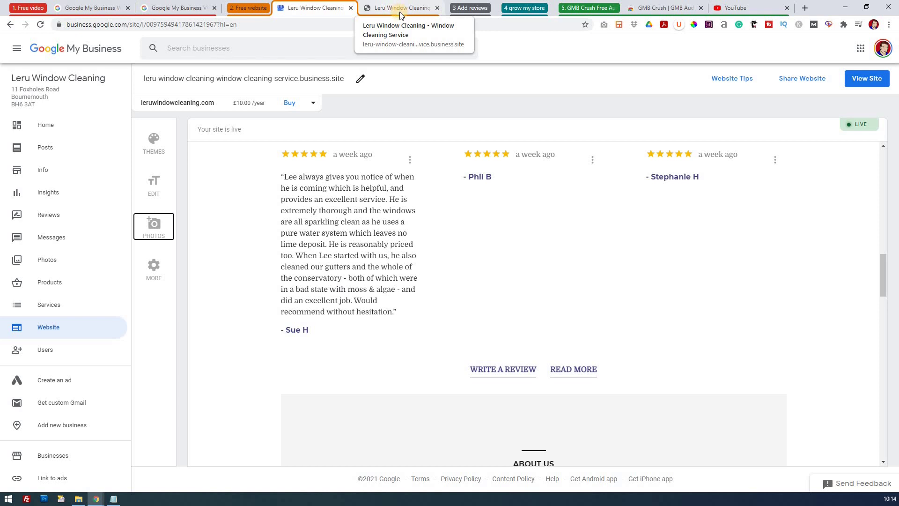
Expand the Add reviews tab group, open Elfsight's Google Reviews widget page and examine its introduction, review integration and adaptive header sections
click(467, 8)
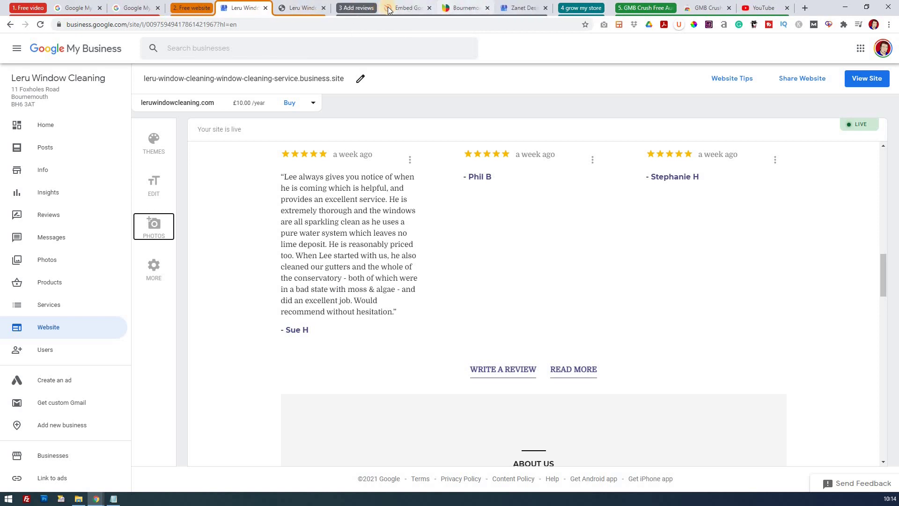
click(402, 9)
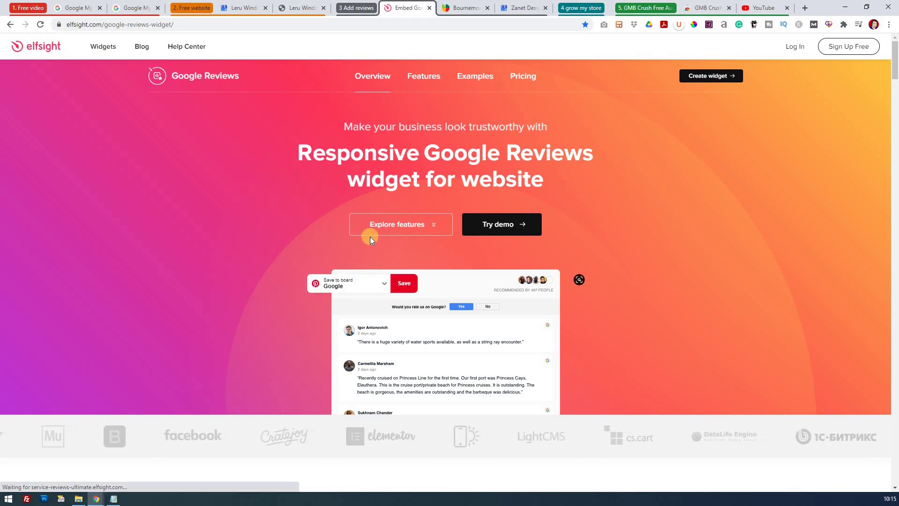
scroll(401, 240, down, 2)
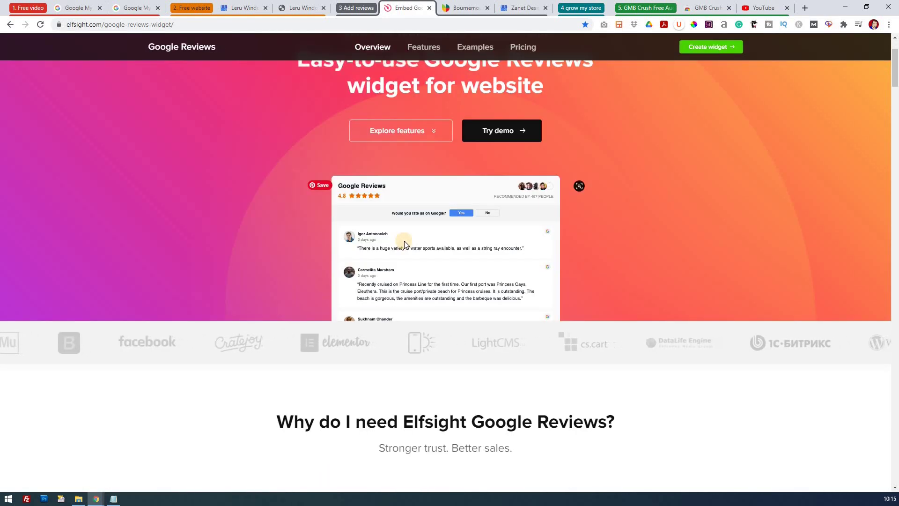
scroll(403, 241, up, 2)
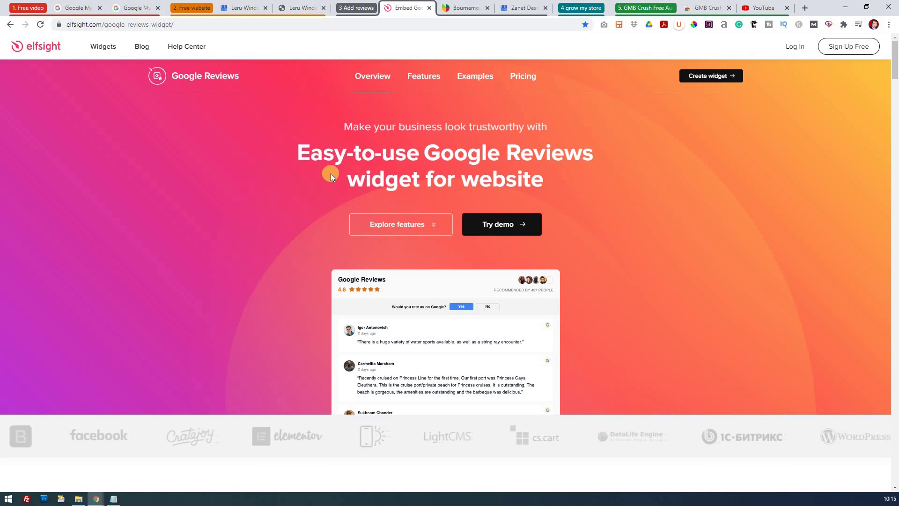
scroll(342, 187, down, 10)
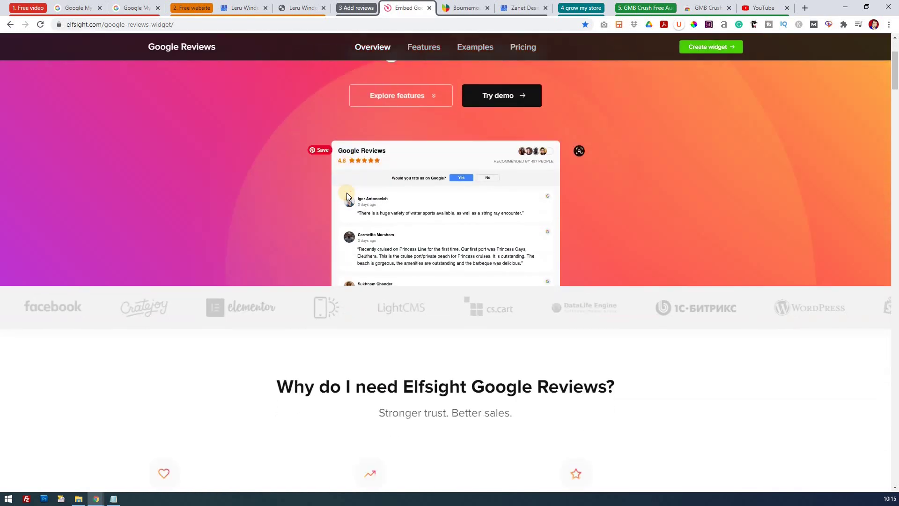
scroll(347, 196, down, 12)
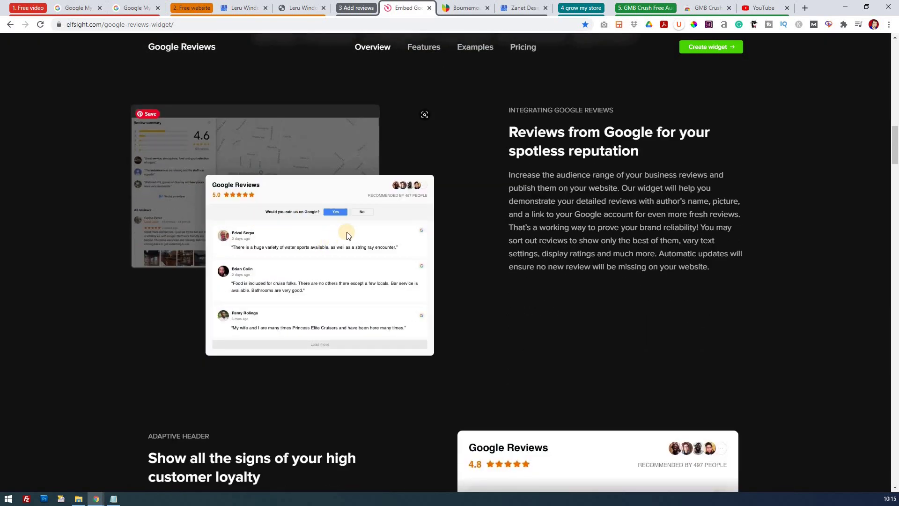
scroll(387, 223, down, 3)
scroll(368, 226, down, 8)
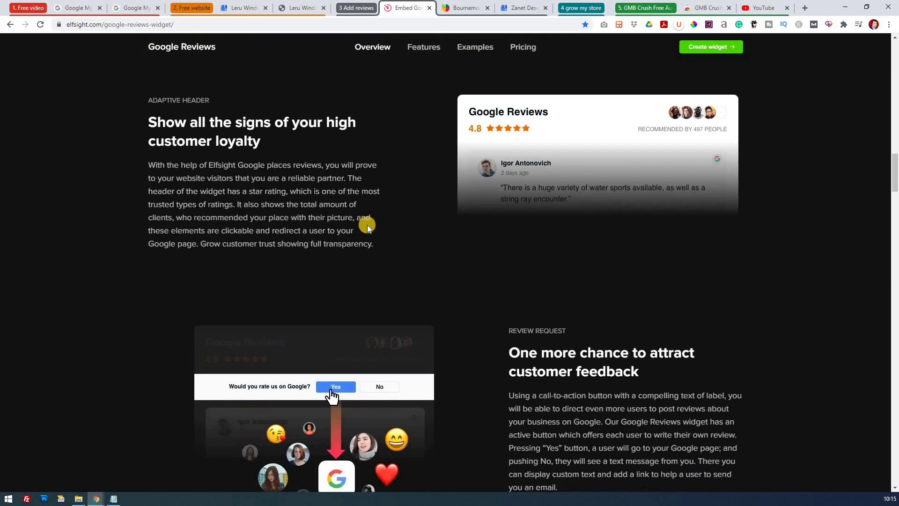
Examine the widget's layouts, templates and rich style options on the Elfsight page
scroll(369, 225, down, 5)
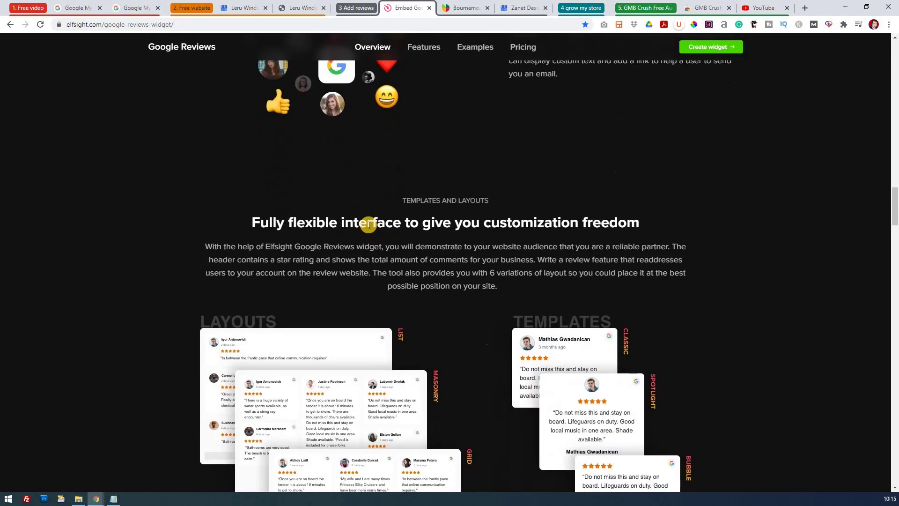
scroll(369, 224, down, 3)
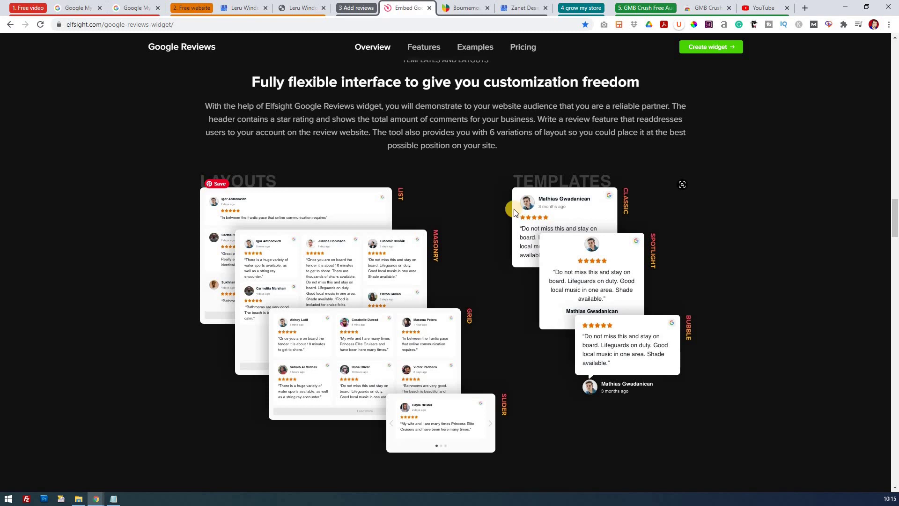
scroll(514, 210, down, 1)
scroll(514, 210, down, 8)
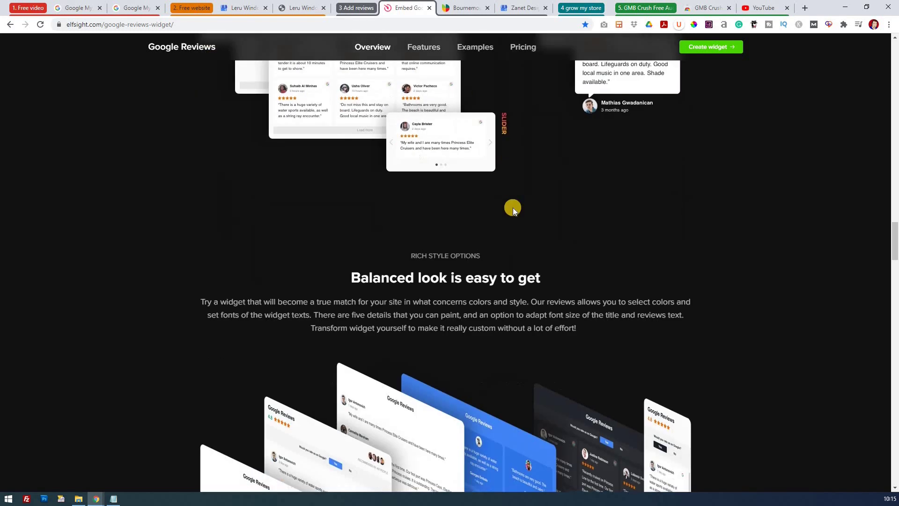
scroll(529, 209, down, 2)
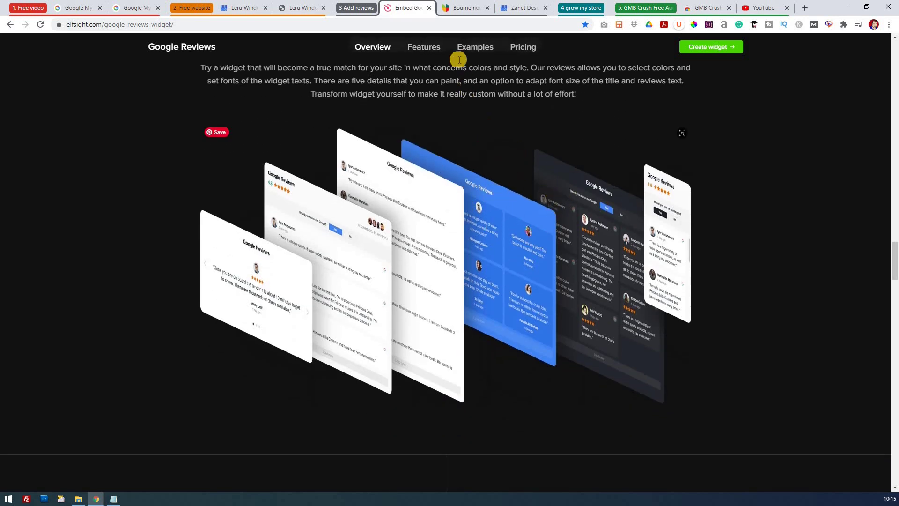
Switch to the Zanet Design website, load two further batches of footer reviews and expand the full text of the third review
click(461, 12)
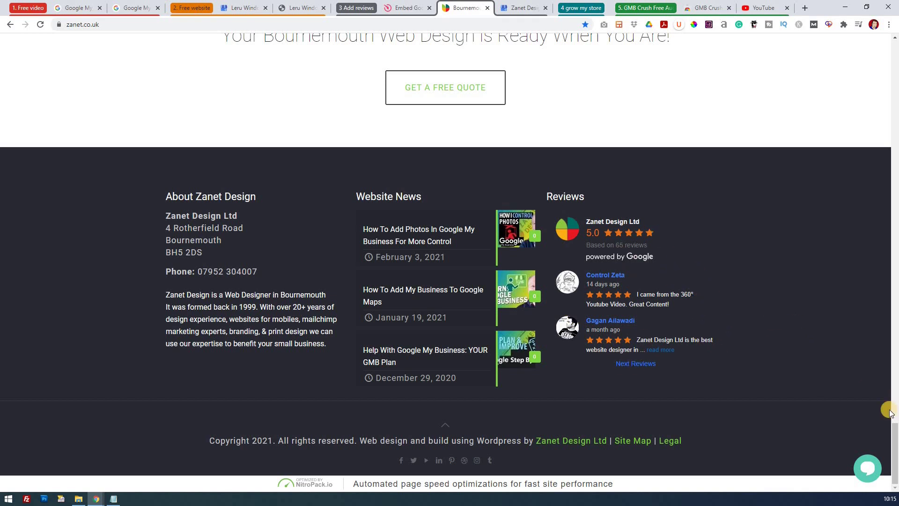
click(643, 364)
scroll(665, 361, down, 2)
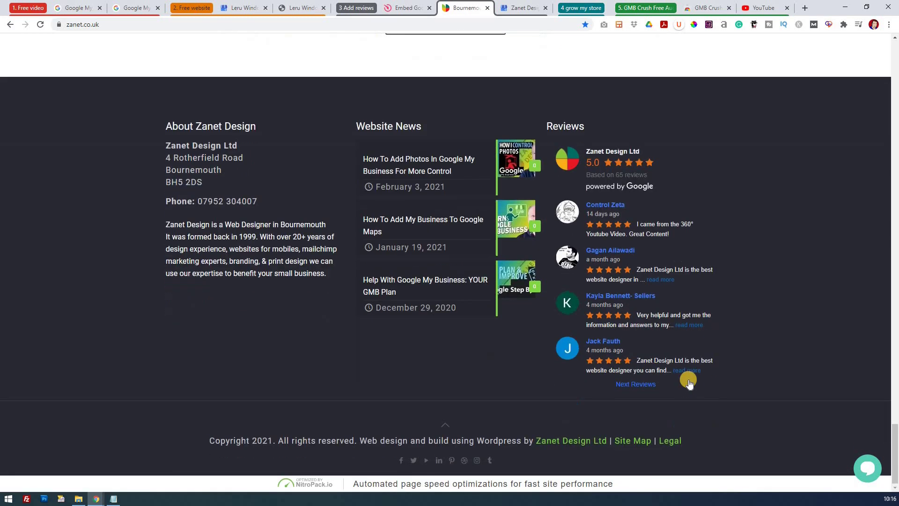
click(658, 386)
scroll(712, 345, down, 2)
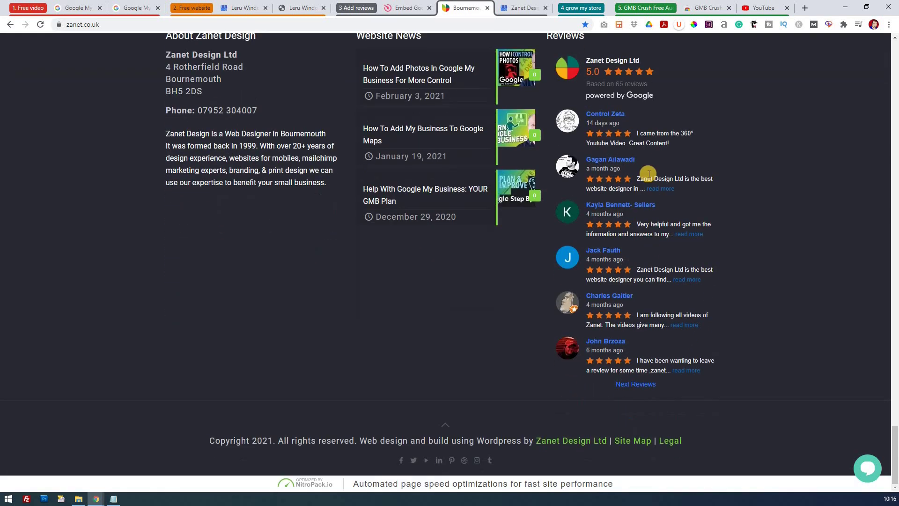
click(690, 233)
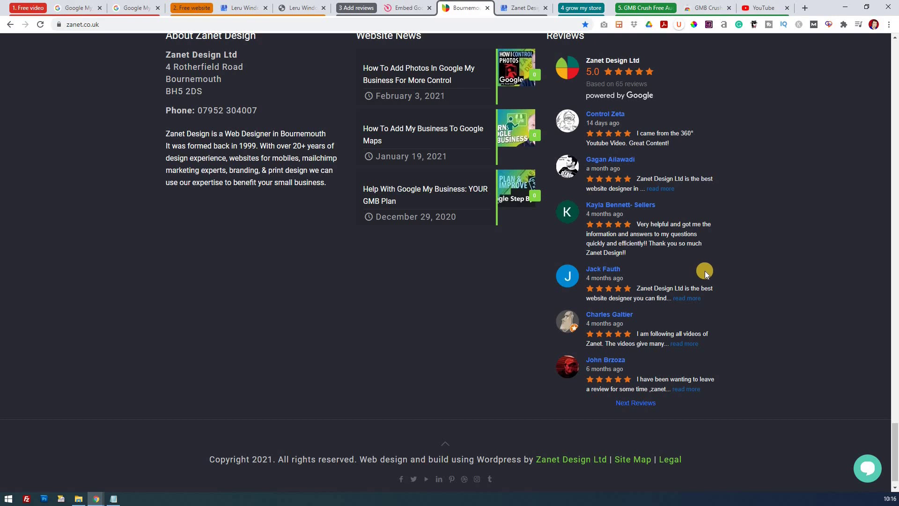
scroll(619, 187, up, 2)
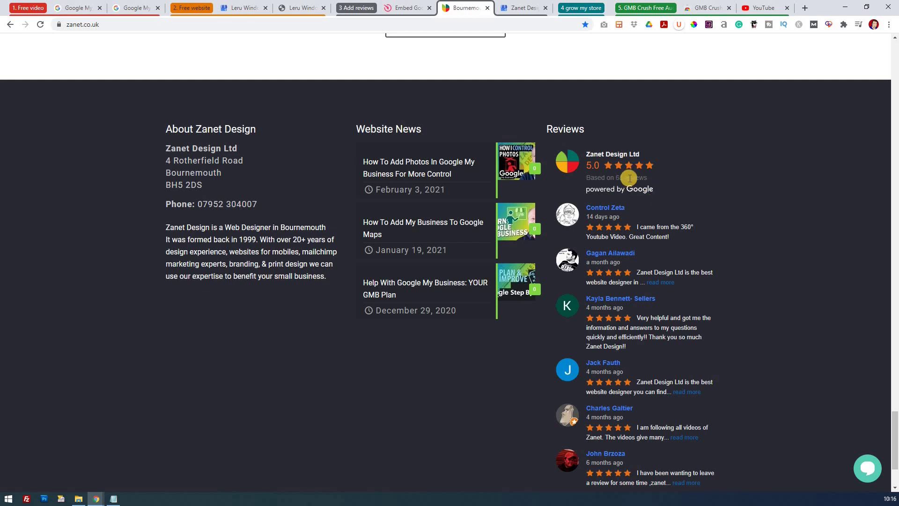
scroll(631, 185, up, 2)
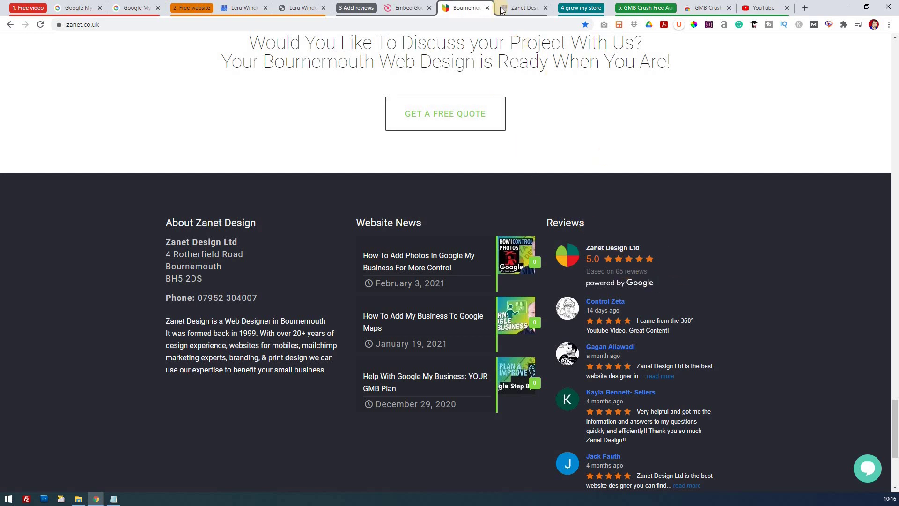
Switch to the Zanet Design Ltd business dashboard and dismiss the Request reviews dialog and the plan panel
click(515, 9)
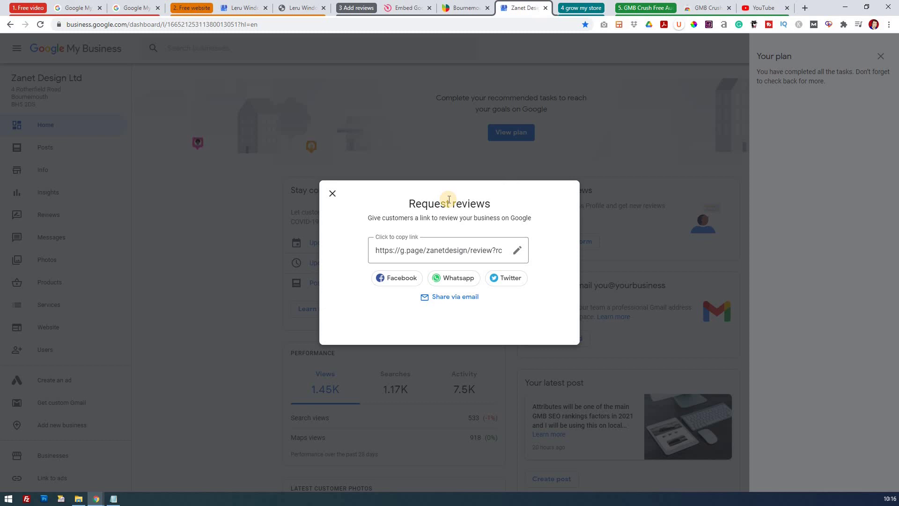
click(333, 194)
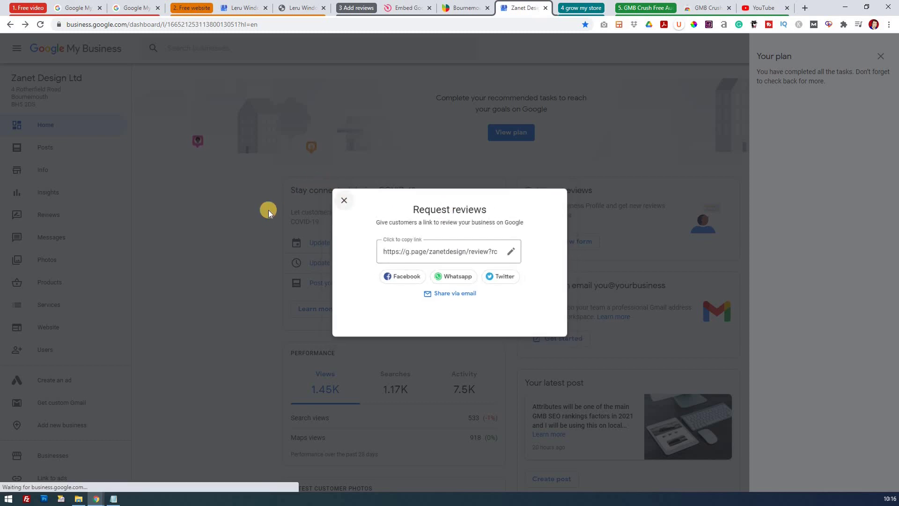
click(881, 56)
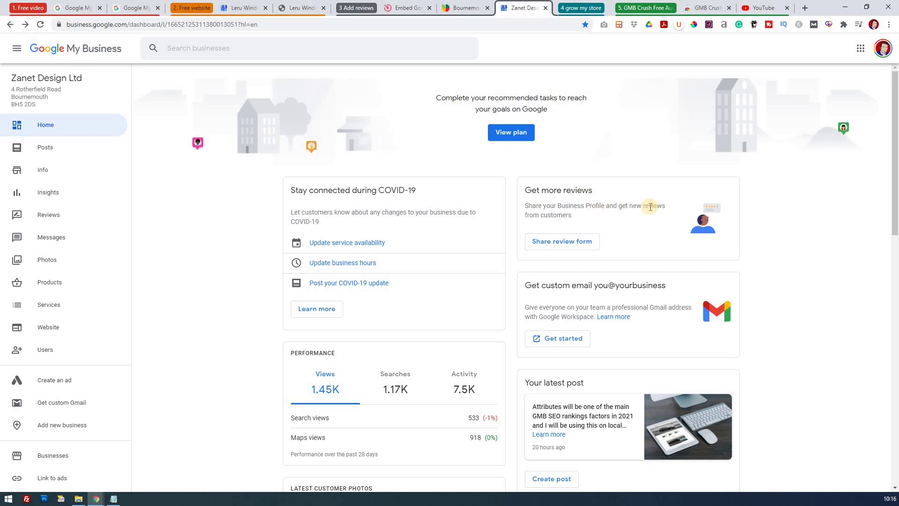
Revisit the reviews in the Zanet Design website's footer, and copy the review link from the business dashboard's share review form
click(459, 9)
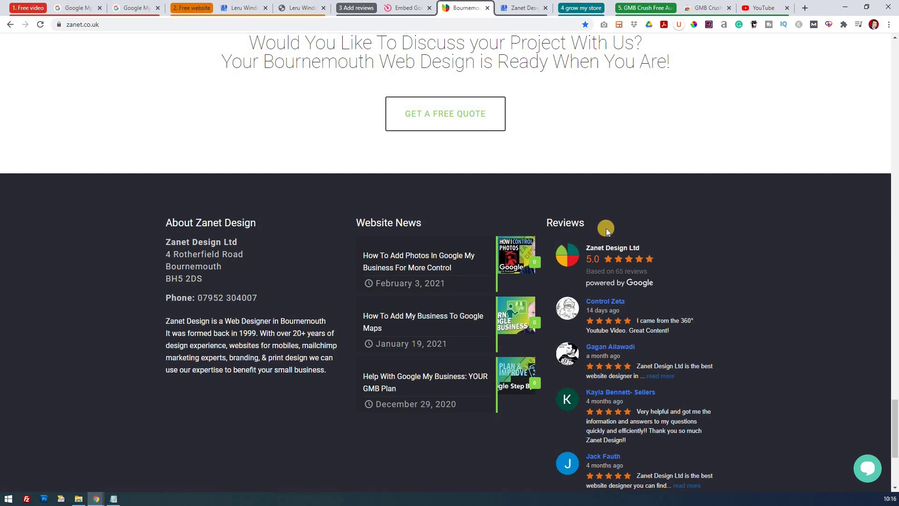
click(520, 11)
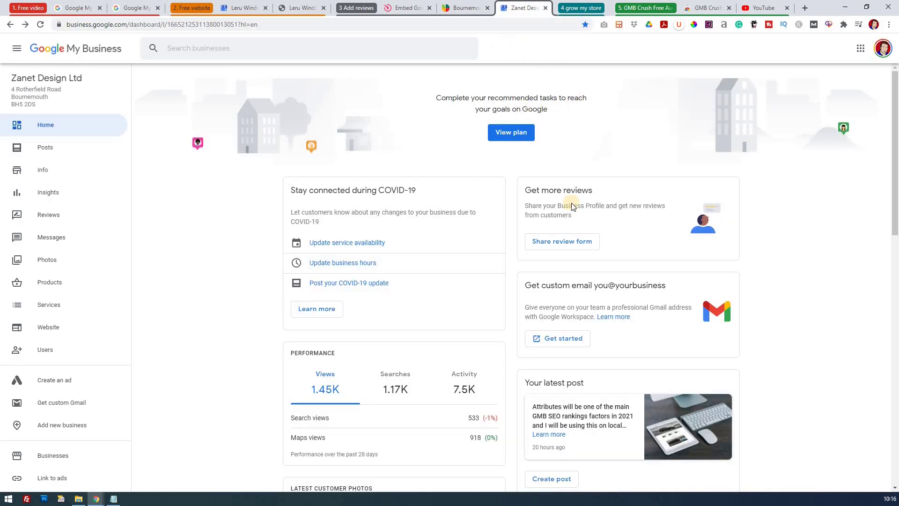
click(577, 241)
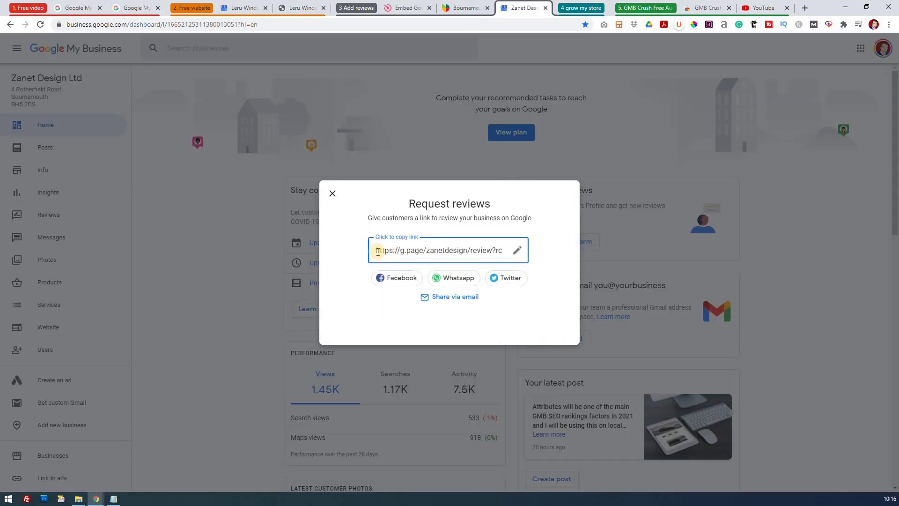
click(471, 253)
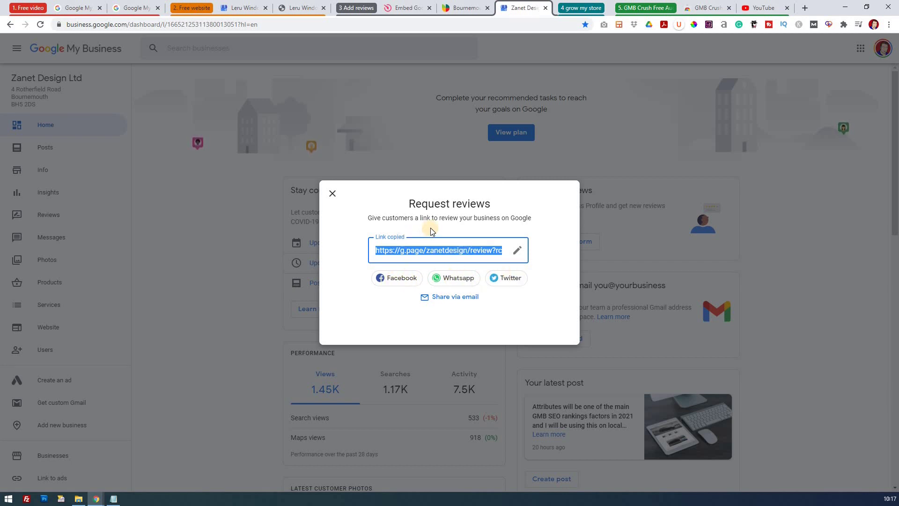
Open the copied review link's address in a new tab and return to the Request reviews dialog
right_click(423, 252)
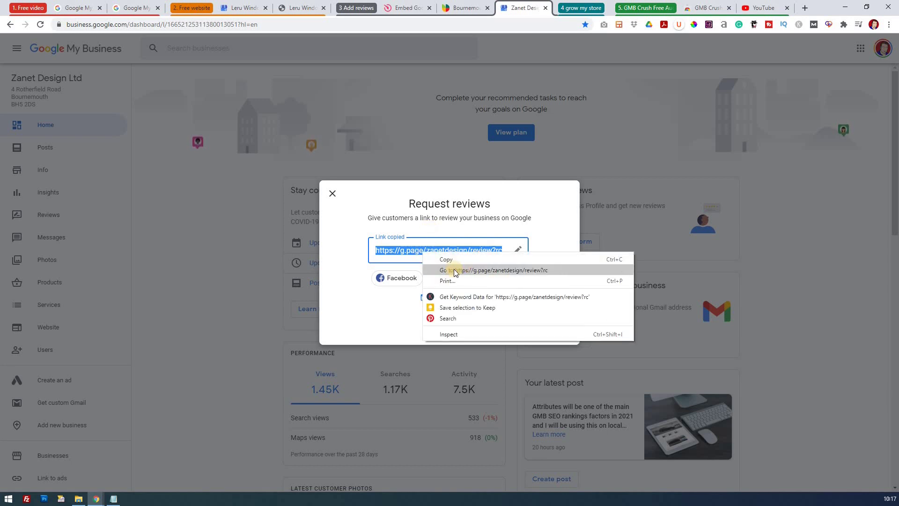
click(463, 270)
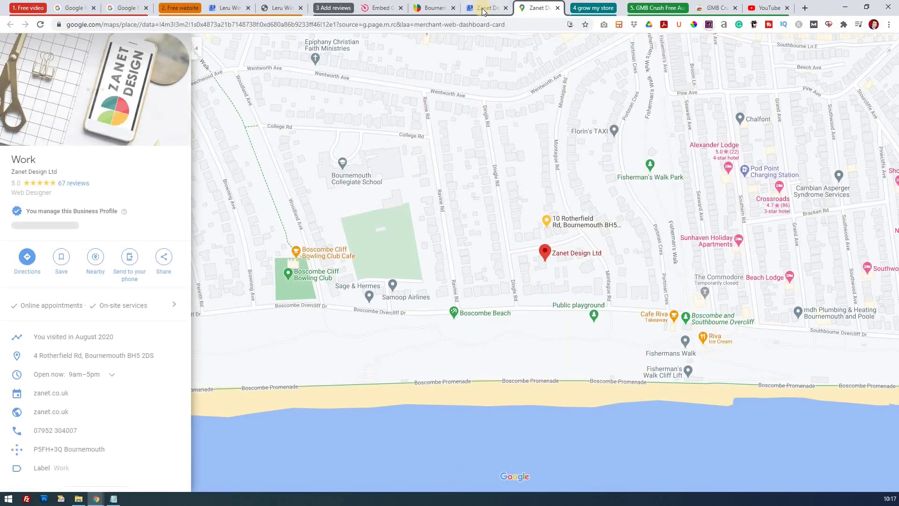
click(482, 8)
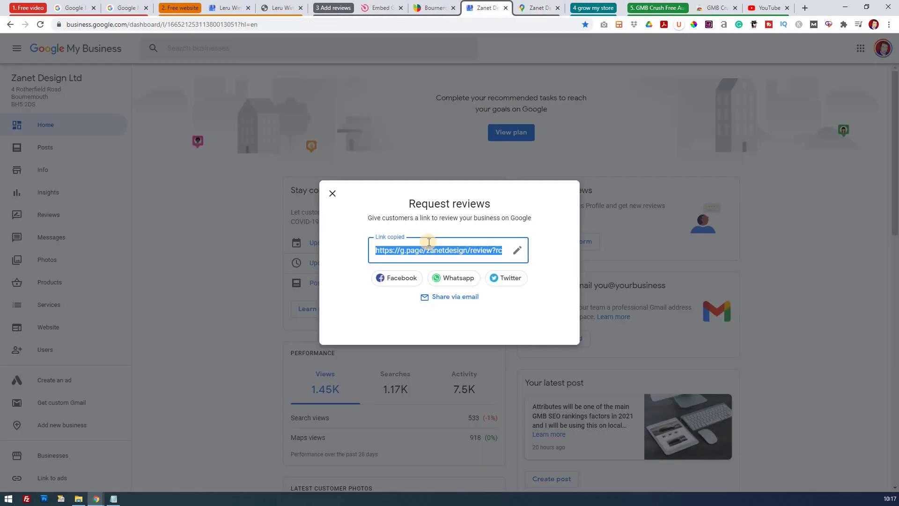
View the Zanet Design Ltd review form on Google Maps, cancel it without posting, and dismiss the dashboard's Request reviews dialog
click(534, 8)
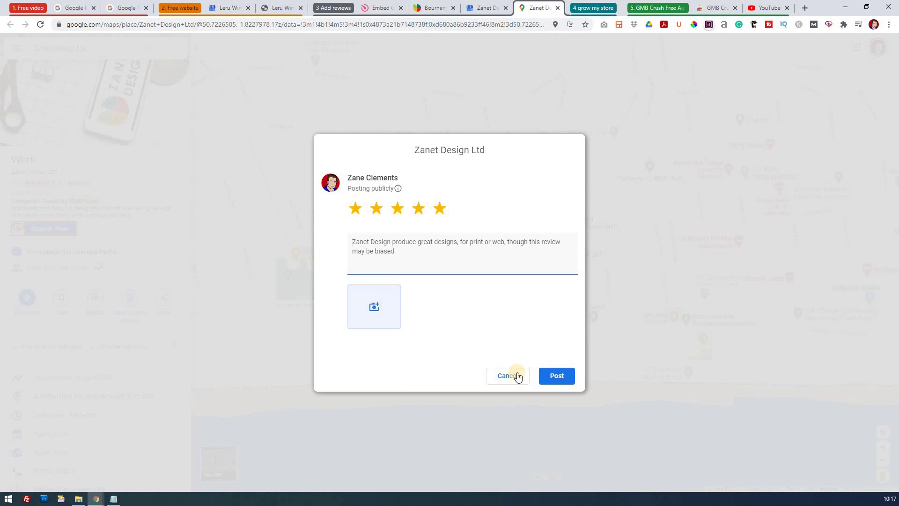
click(511, 380)
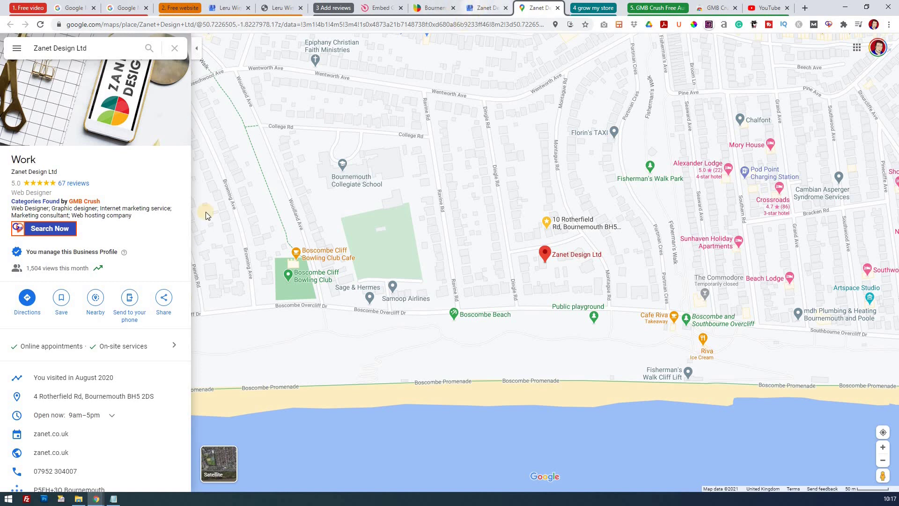
click(482, 8)
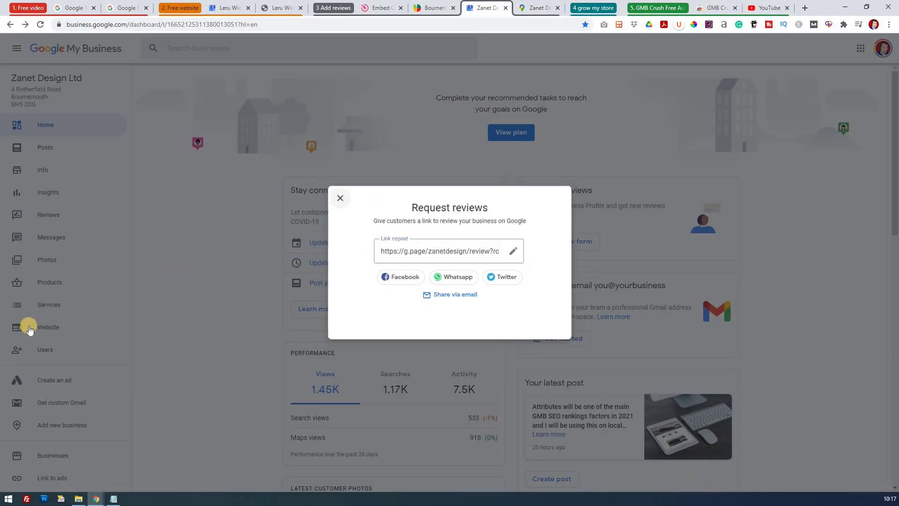
click(26, 323)
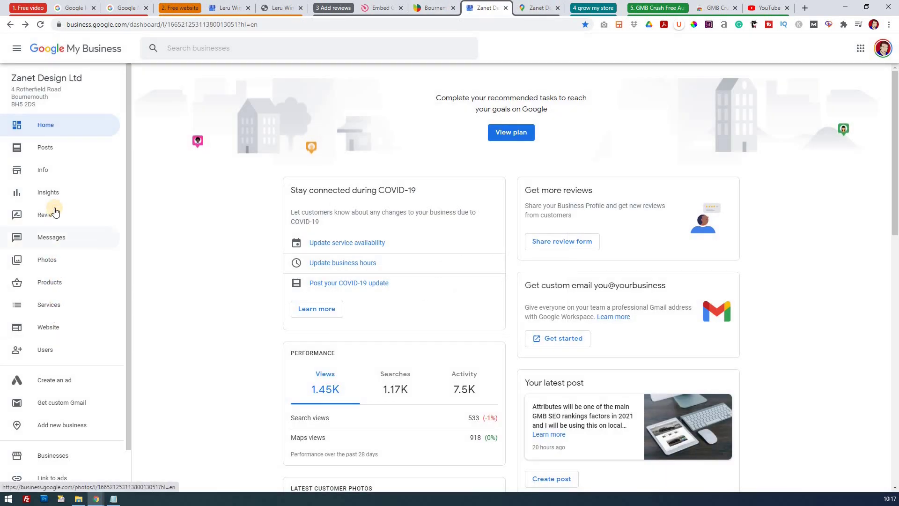
Check the photo quantity comparison in the business's Insights and view its photos filtered by customer
click(55, 192)
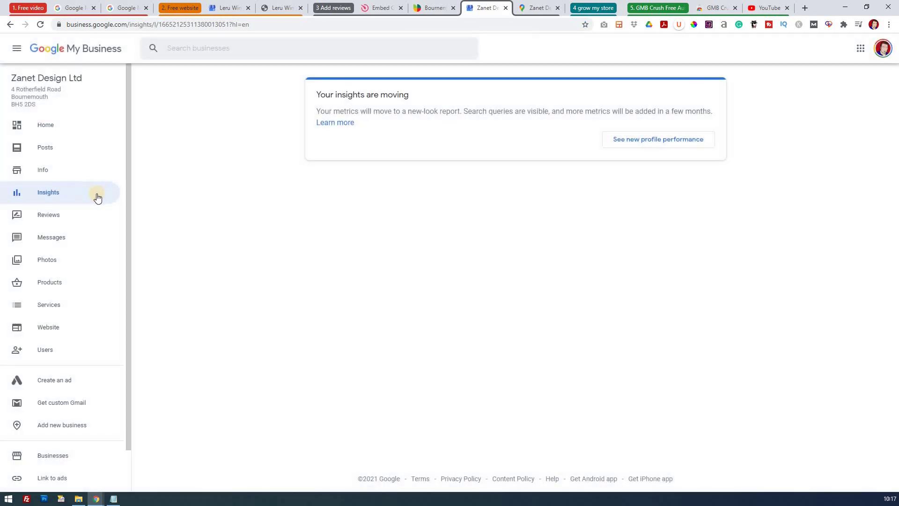
scroll(531, 294, down, 15)
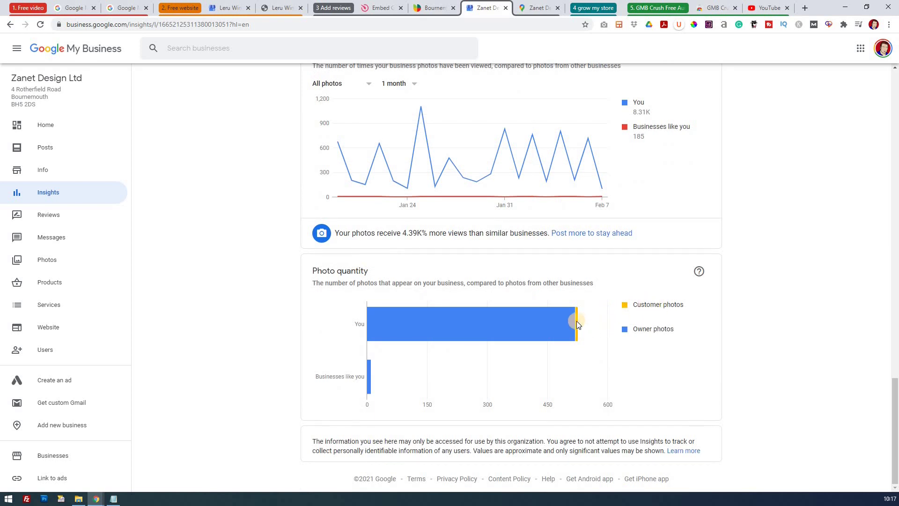
mouse_move(576, 321)
click(53, 146)
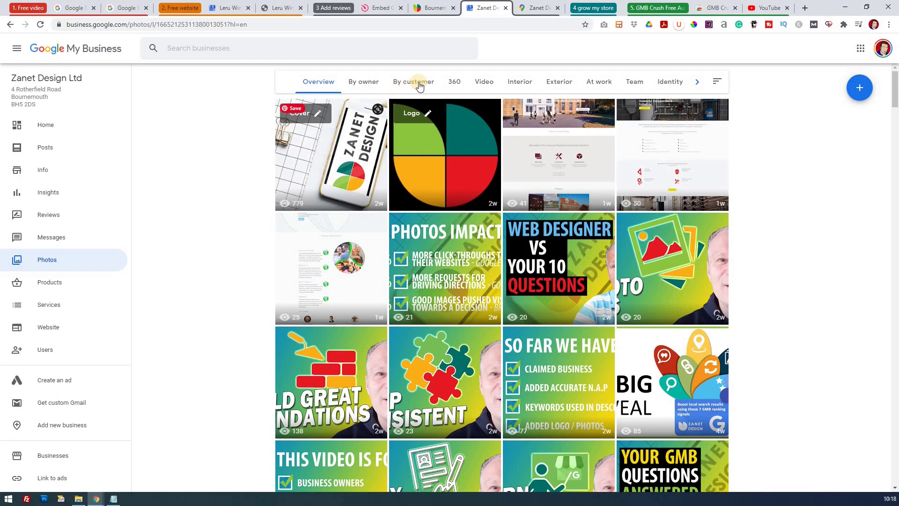
click(415, 84)
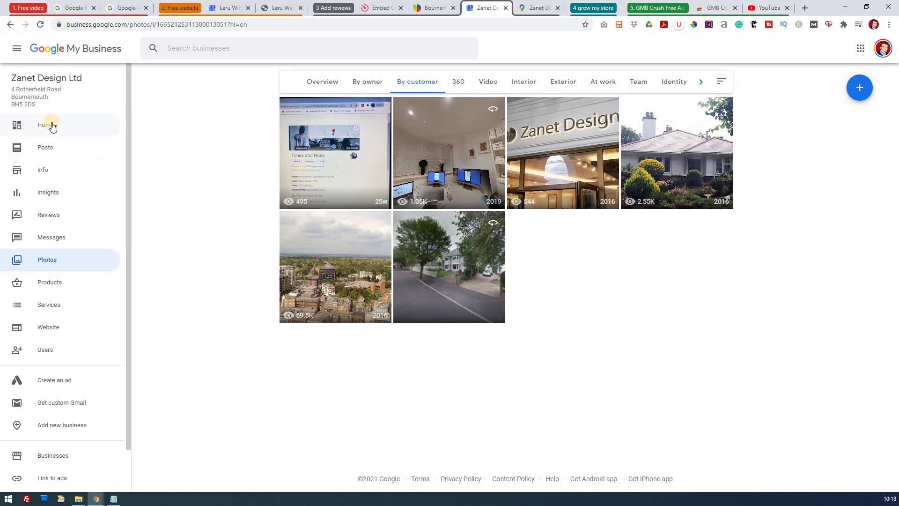
Revisit the Google Maps listing and the Zanet Design website, and open Grow My Store's Reach more customers page
click(526, 9)
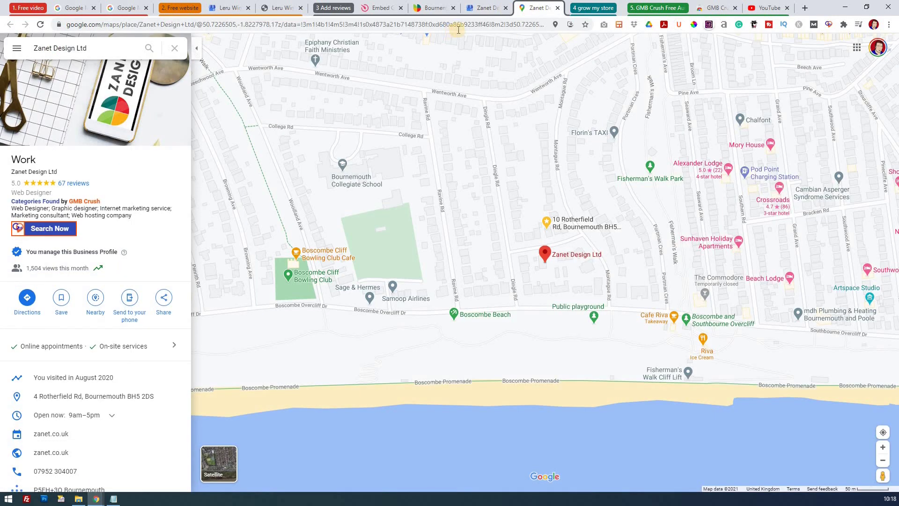
click(435, 10)
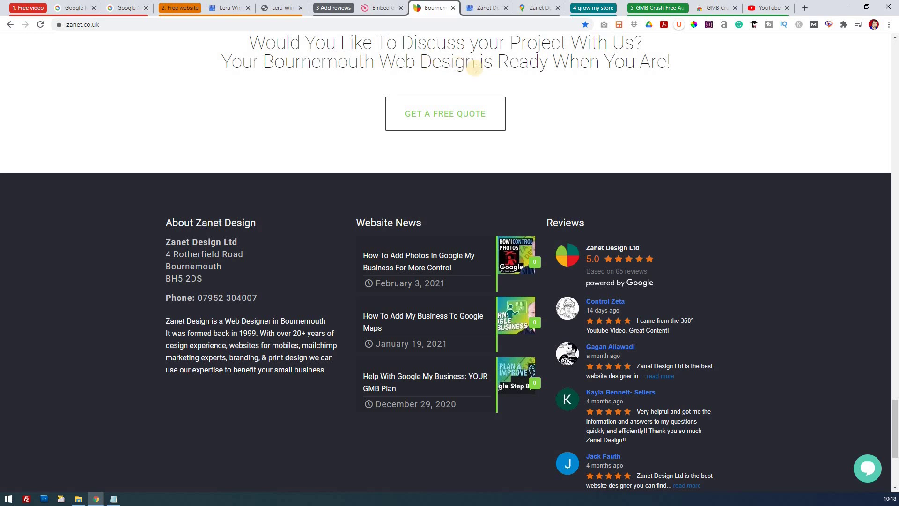
click(589, 8)
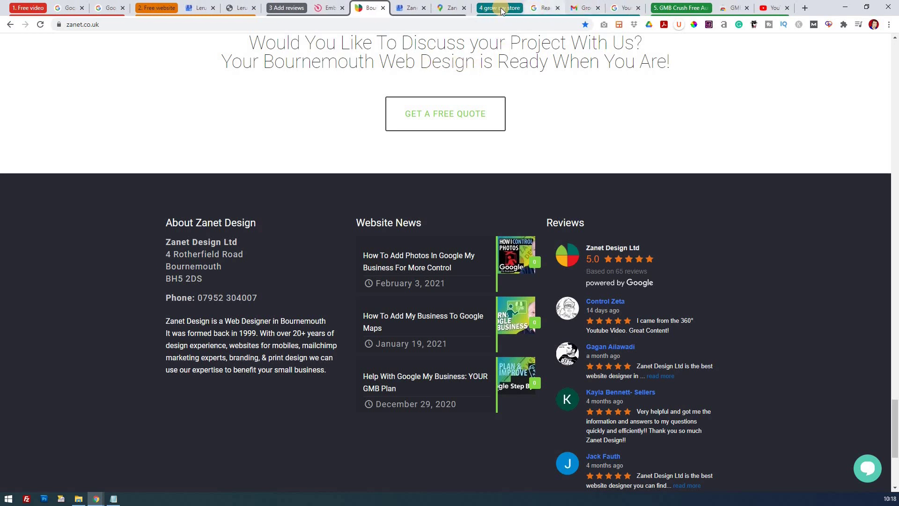
click(545, 9)
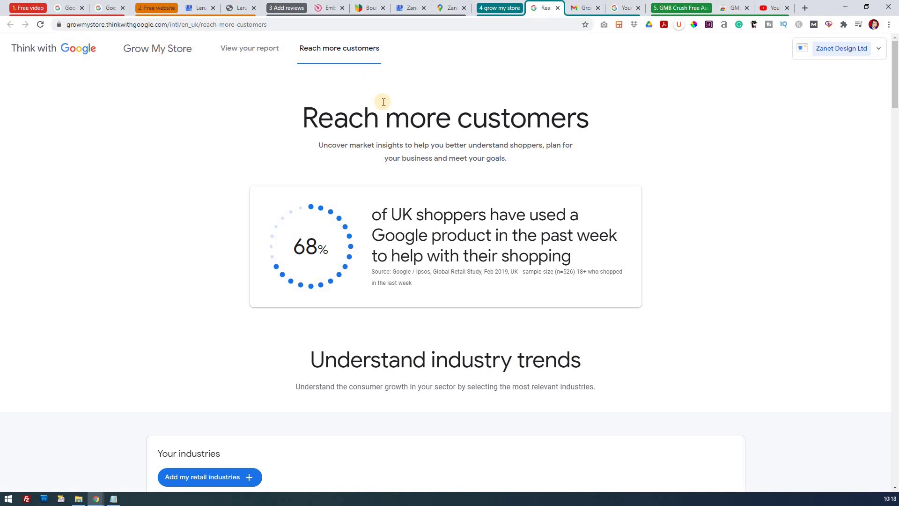
Examine the shopper statistics and the industry trends section on the Reach more customers page
scroll(384, 106, down, 2)
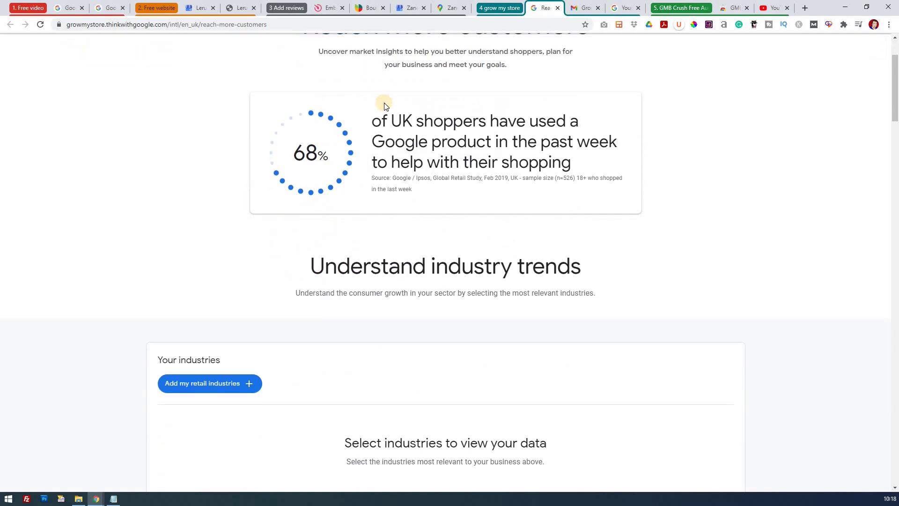
scroll(384, 107, down, 2)
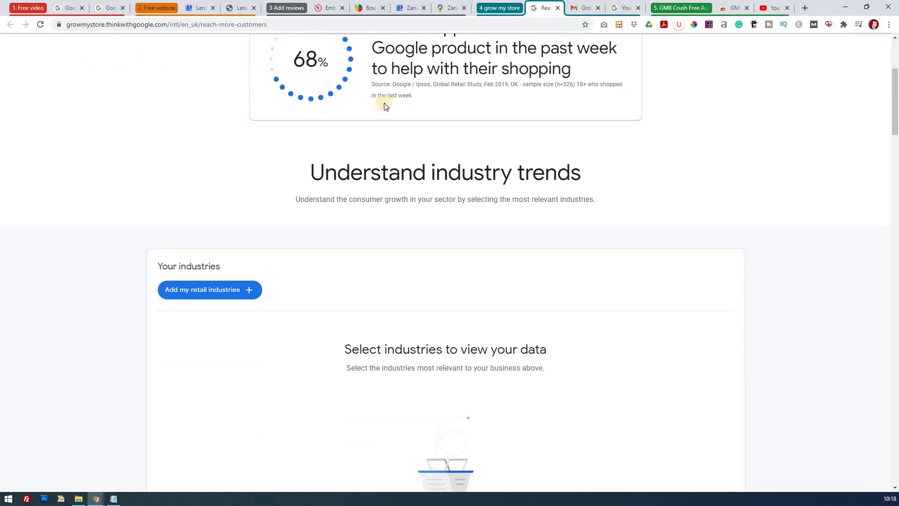
scroll(384, 107, down, 3)
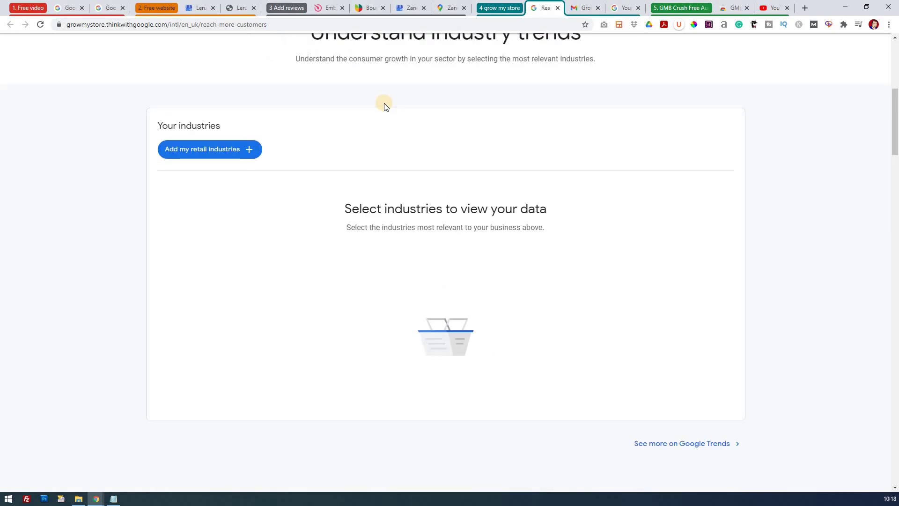
scroll(380, 112, down, 8)
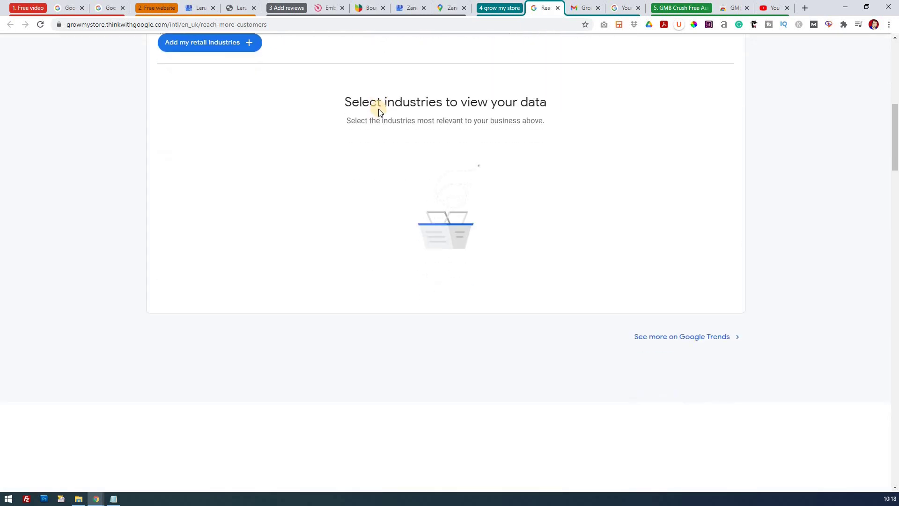
scroll(380, 112, down, 2)
scroll(379, 112, up, 6)
scroll(379, 112, up, 8)
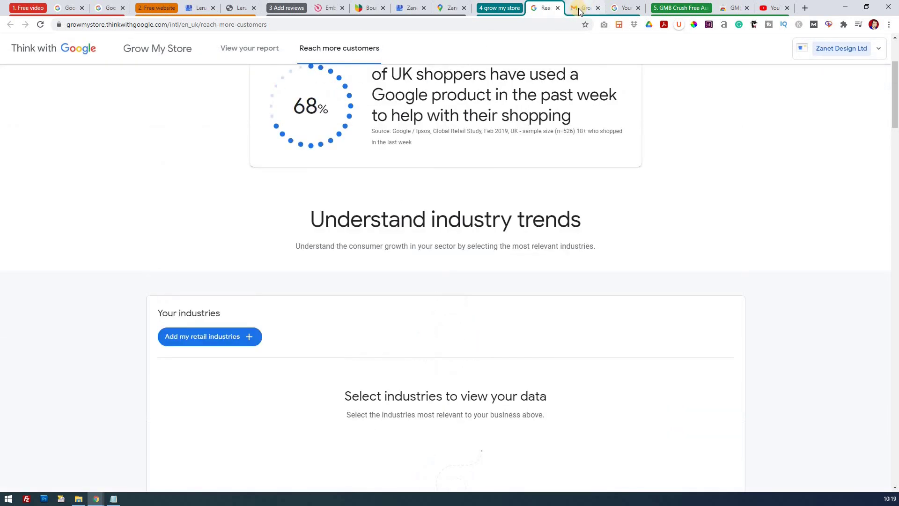
View the report email in Gmail, switch to the Grow My Store report and examine its website score and product information results
click(580, 8)
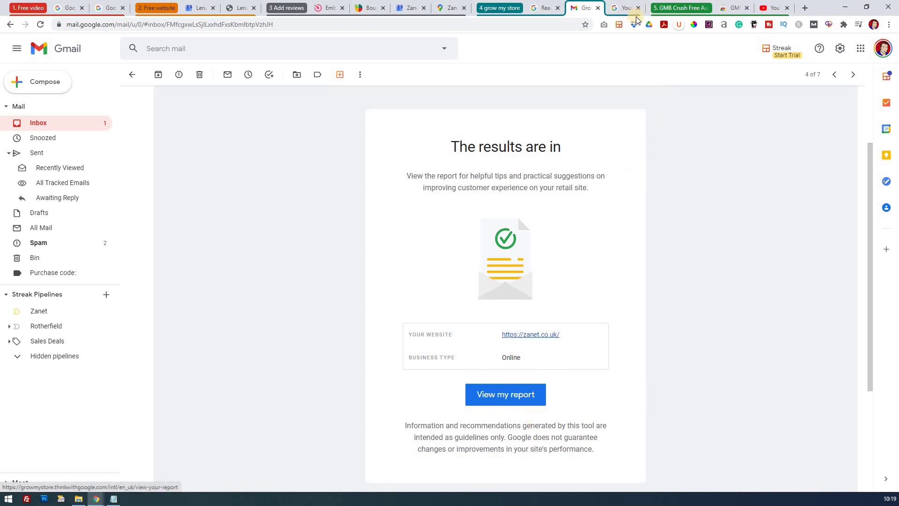
key(ctrl+Tab)
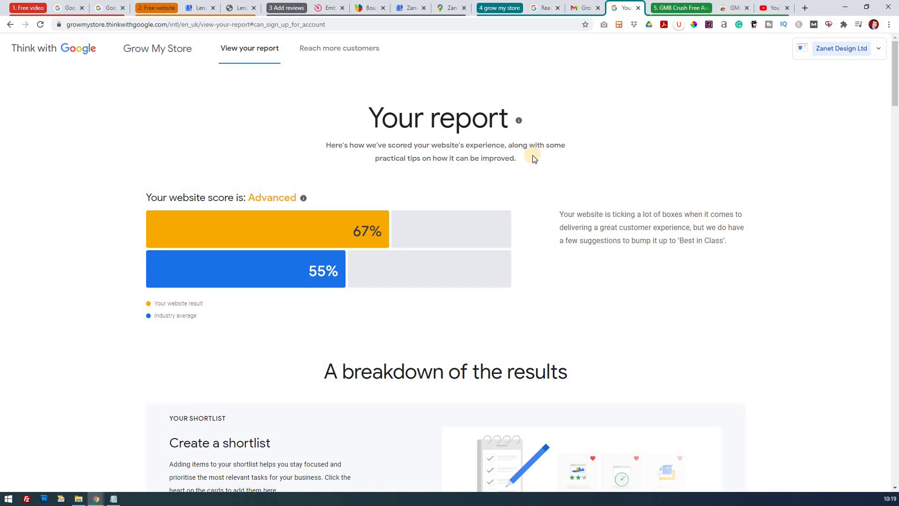
scroll(515, 162, down, 1)
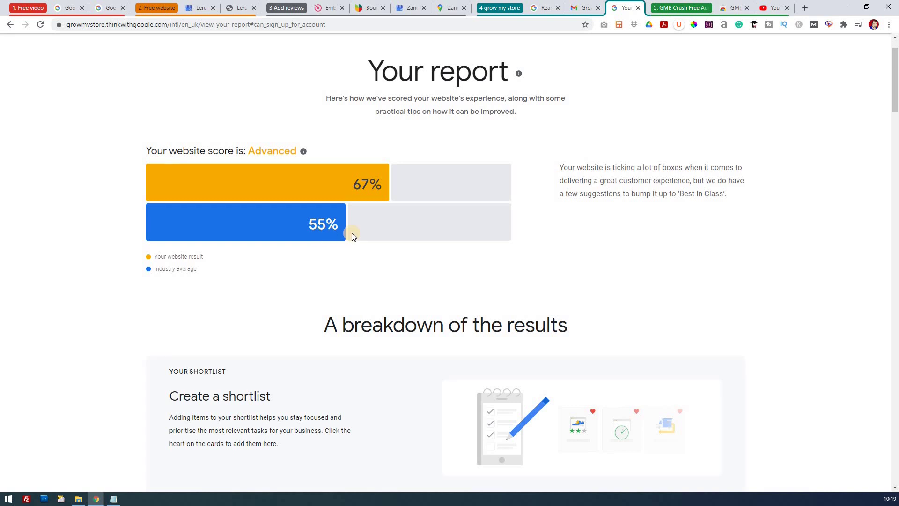
scroll(434, 238, down, 5)
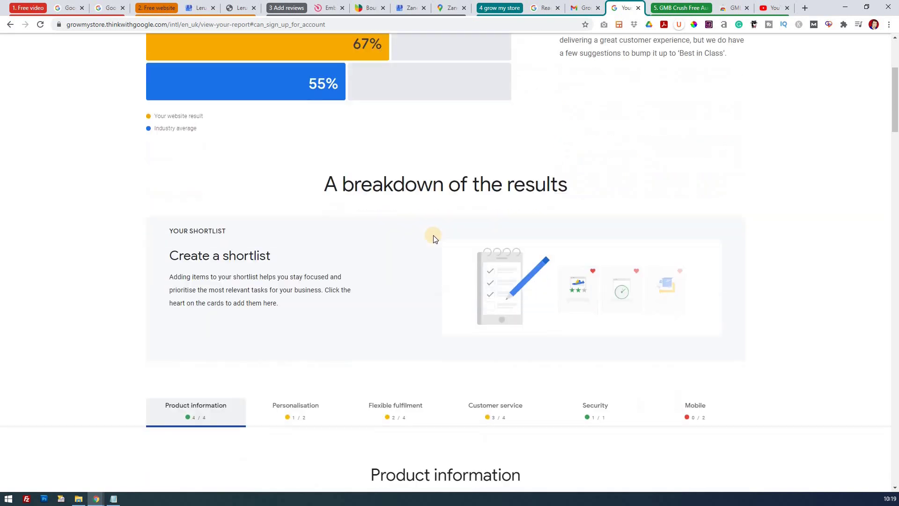
scroll(434, 239, down, 5)
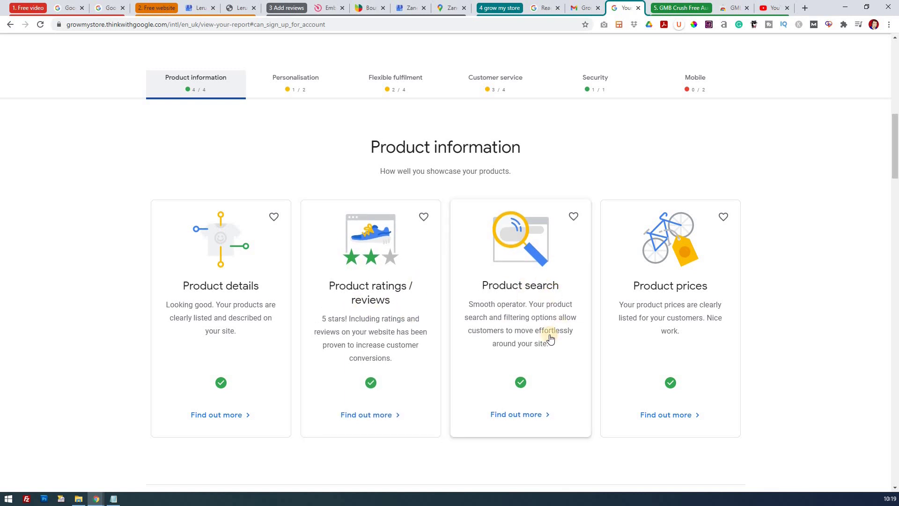
Open the Product search details, read through their customer insights and recommended guides, and return to the report
click(535, 415)
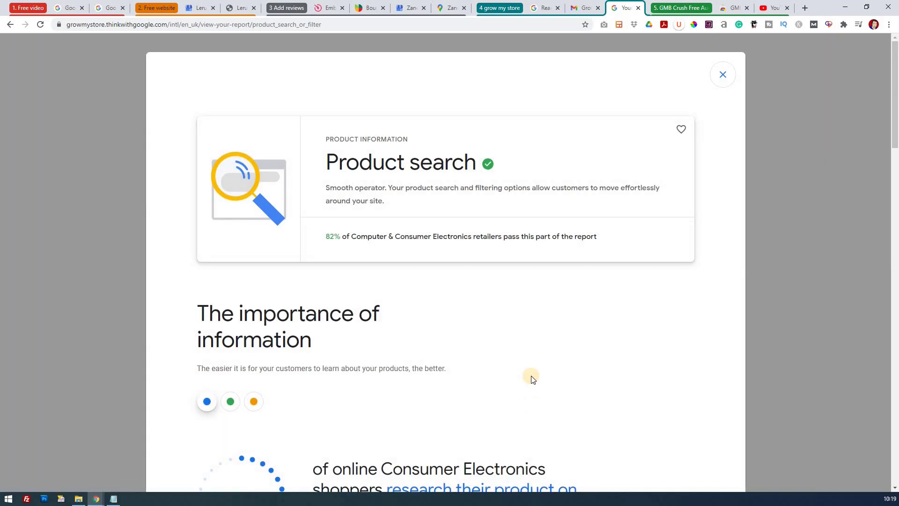
scroll(532, 377, down, 7)
scroll(531, 375, down, 5)
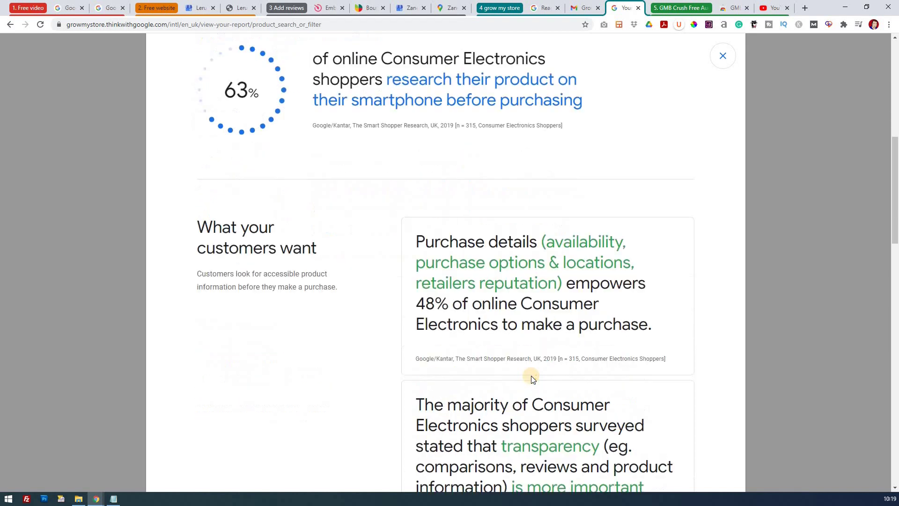
scroll(531, 377, down, 10)
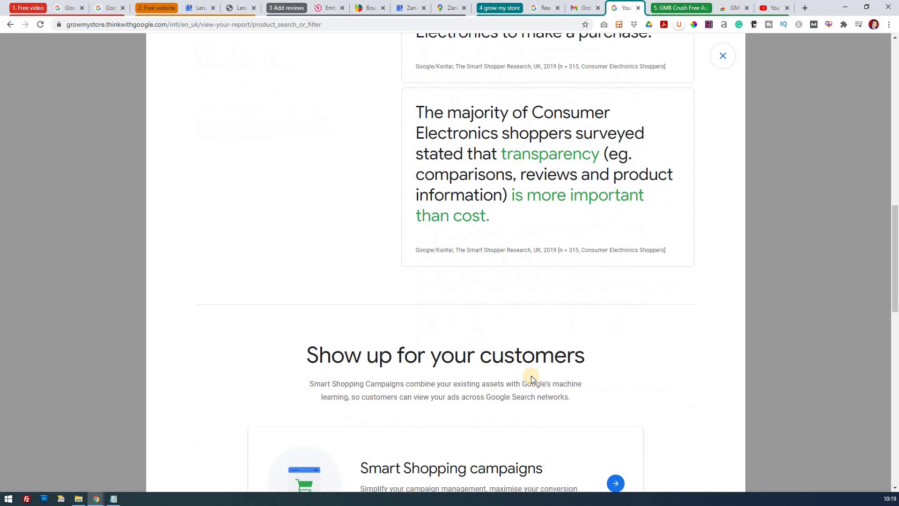
scroll(532, 378, down, 3)
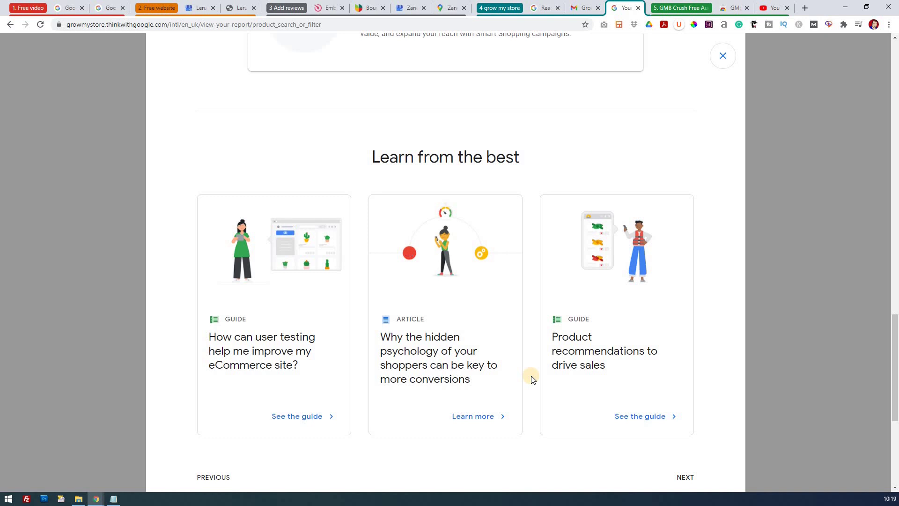
scroll(532, 379, down, 6)
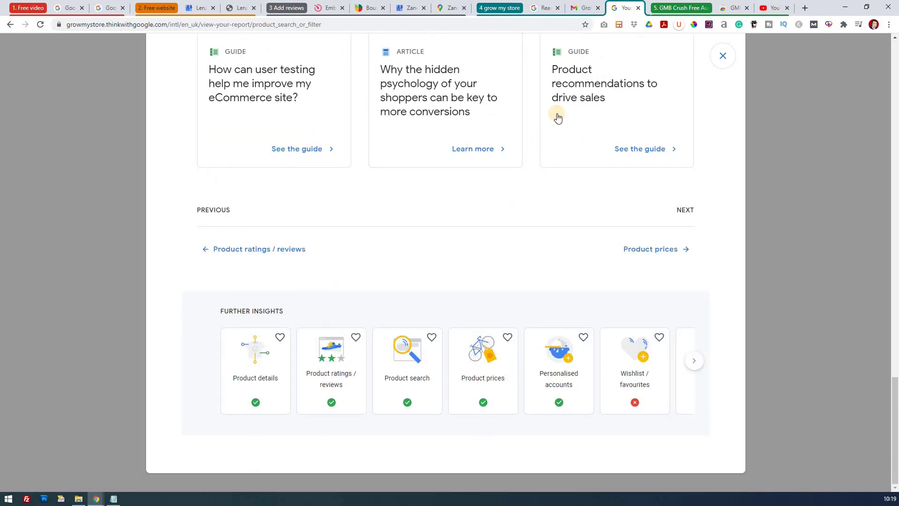
click(9, 26)
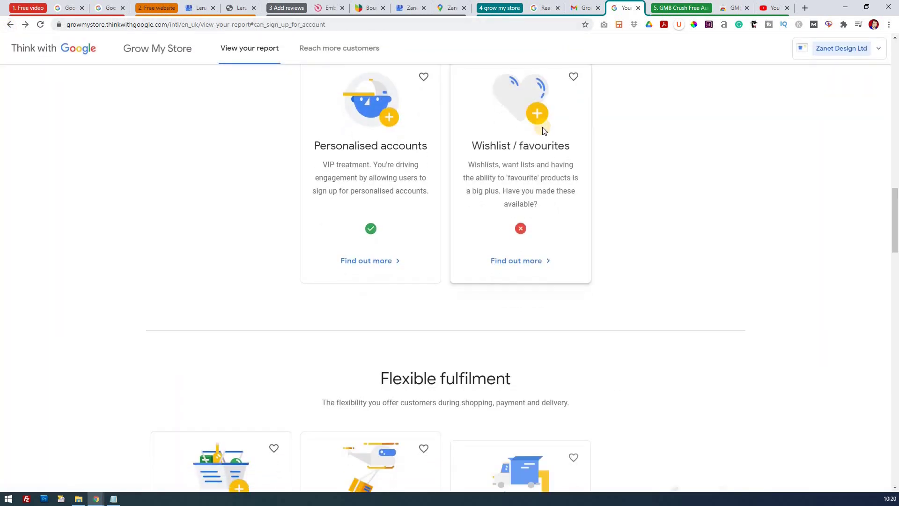
Examine the report's Flexible fulfilment and Customer service sections
scroll(544, 131, down, 7)
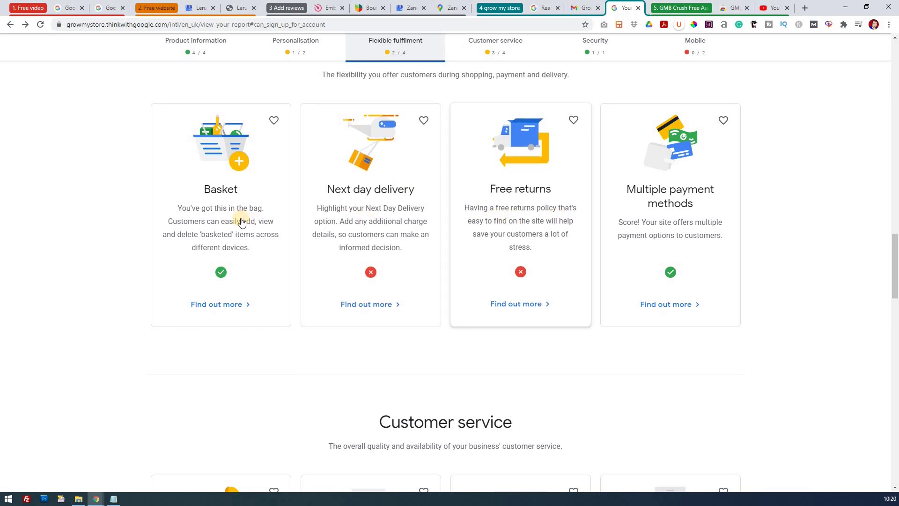
scroll(257, 220, down, 5)
scroll(468, 225, down, 2)
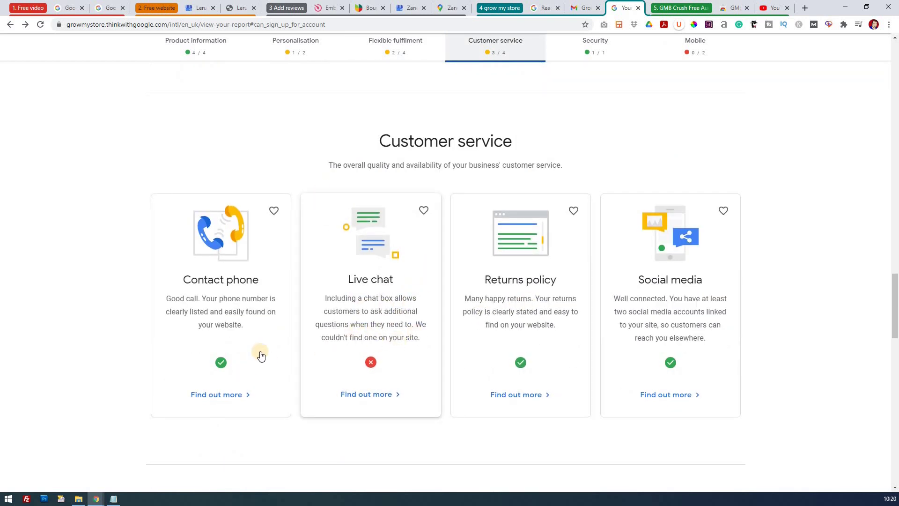
Open the Contact phone details, read through their insights and Google My Business recommendation, and return to the Reach more customers page
click(236, 393)
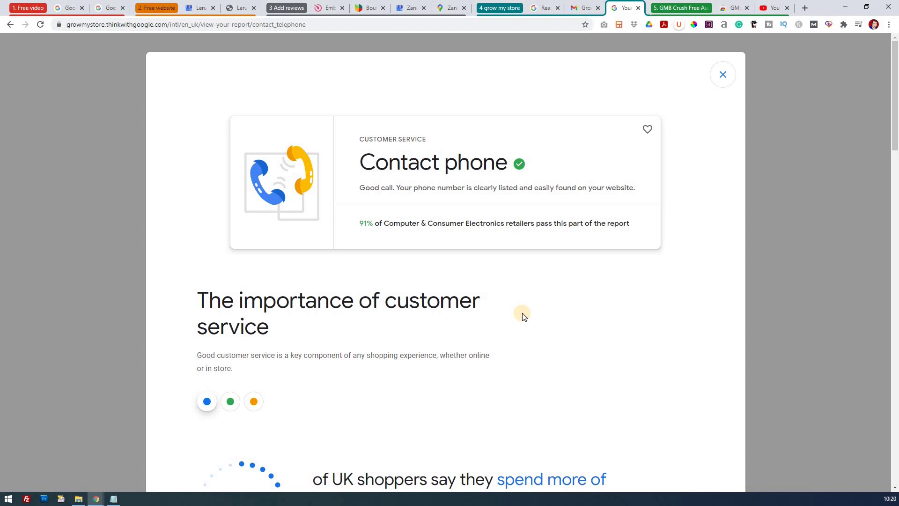
scroll(524, 317, down, 3)
scroll(468, 295, down, 3)
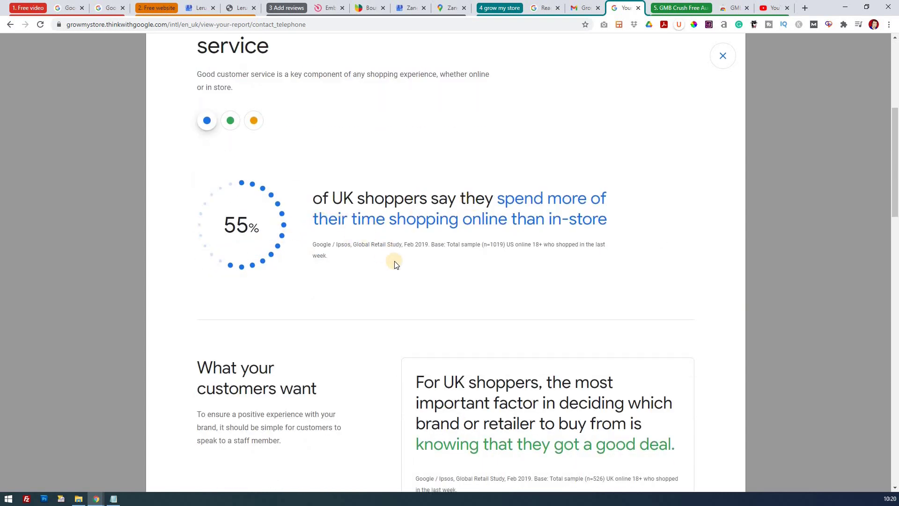
scroll(396, 261, down, 4)
scroll(492, 225, up, 3)
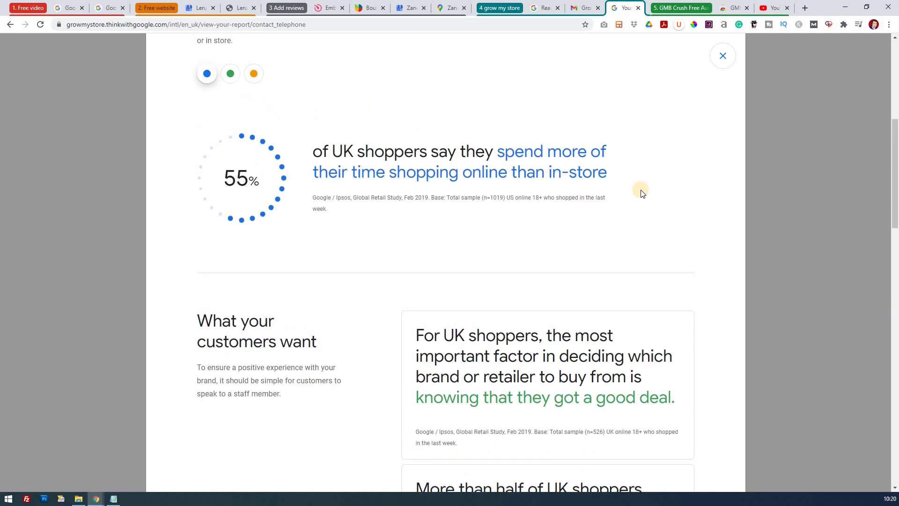
scroll(627, 206, down, 8)
scroll(626, 215, down, 6)
scroll(617, 162, up, 1)
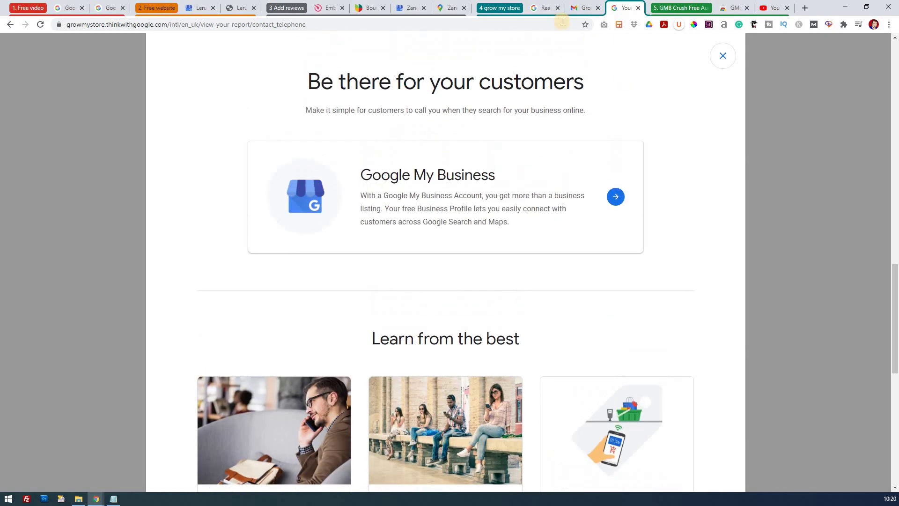
click(544, 8)
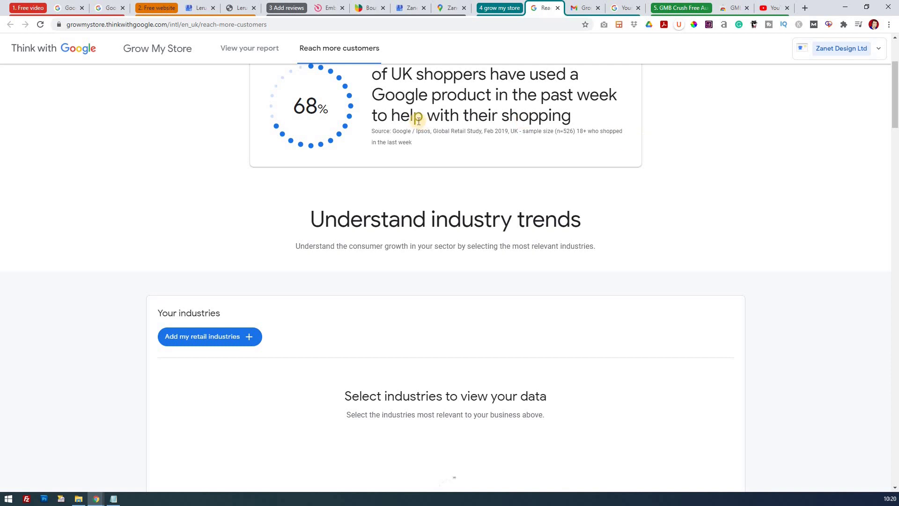
Finish viewing the Reach more customers page and revisit the Contact phone insights in the Grow My Store report
scroll(154, 118, up, 1)
scroll(157, 116, up, 2)
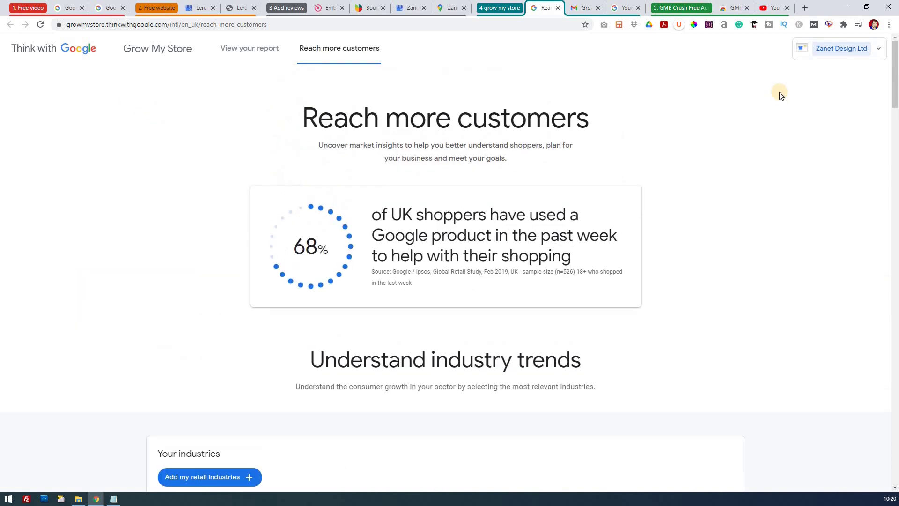
click(584, 9)
click(627, 14)
scroll(648, 117, up, 10)
scroll(650, 111, up, 3)
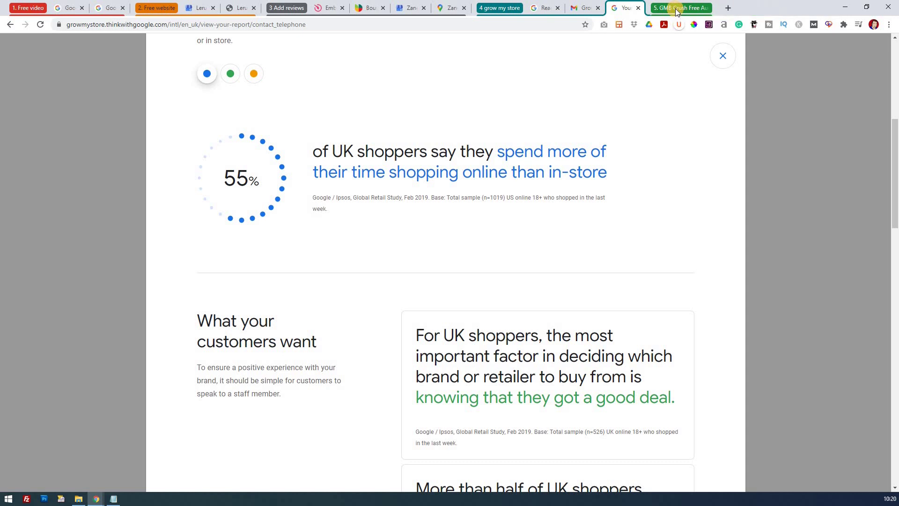
View the GMB Crush extension page, highlight the additional business categories it shows on the Zanet Design Maps listing, and return to the extension page
click(732, 10)
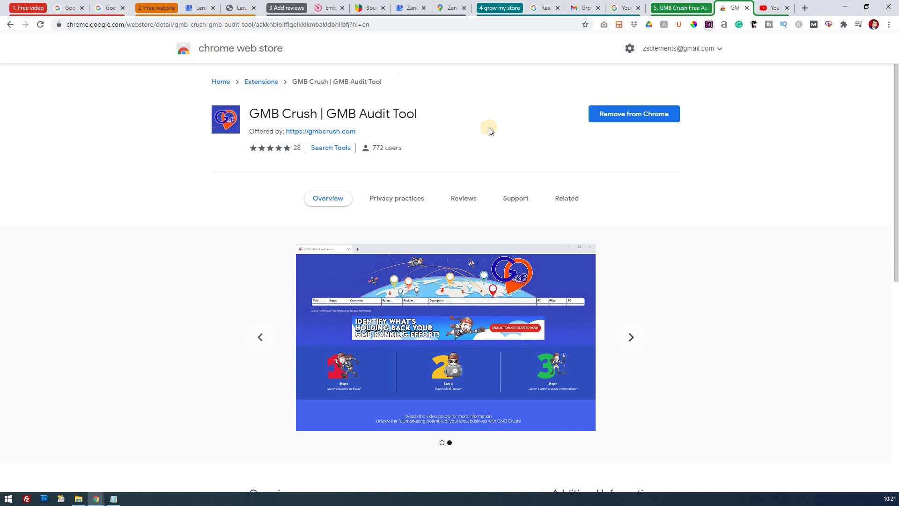
click(590, 9)
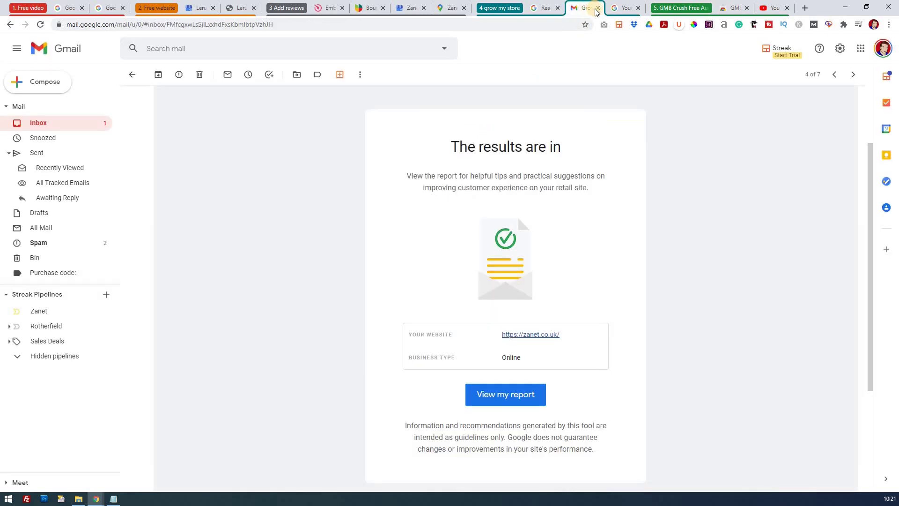
click(444, 8)
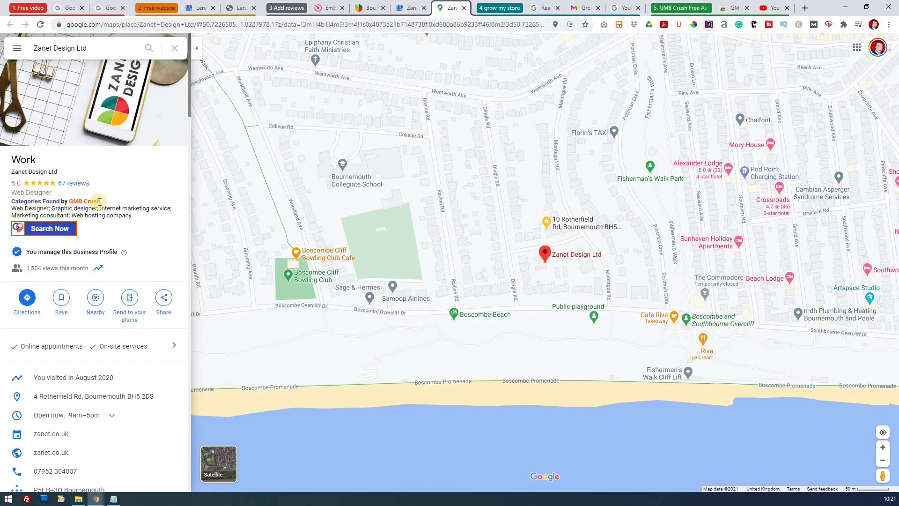
drag(125, 215, 138, 216)
drag(19, 210, 140, 221)
drag(133, 216, 39, 209)
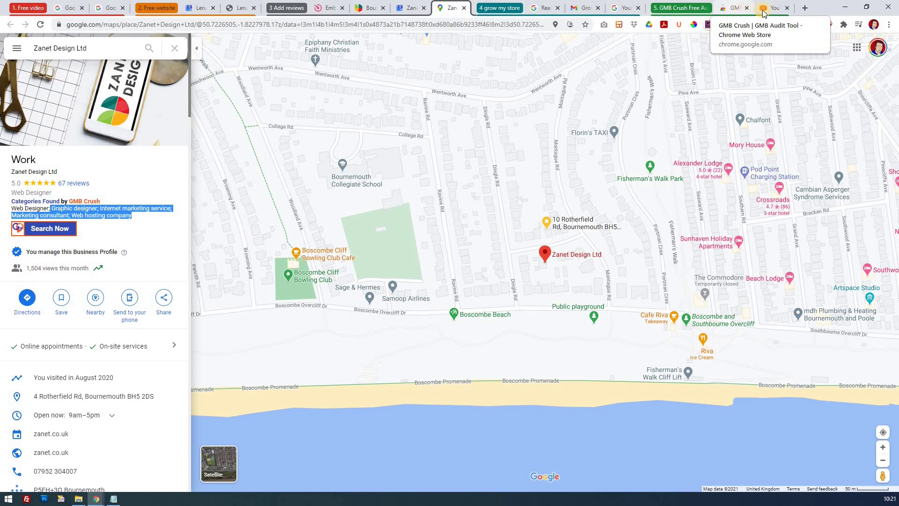
click(735, 9)
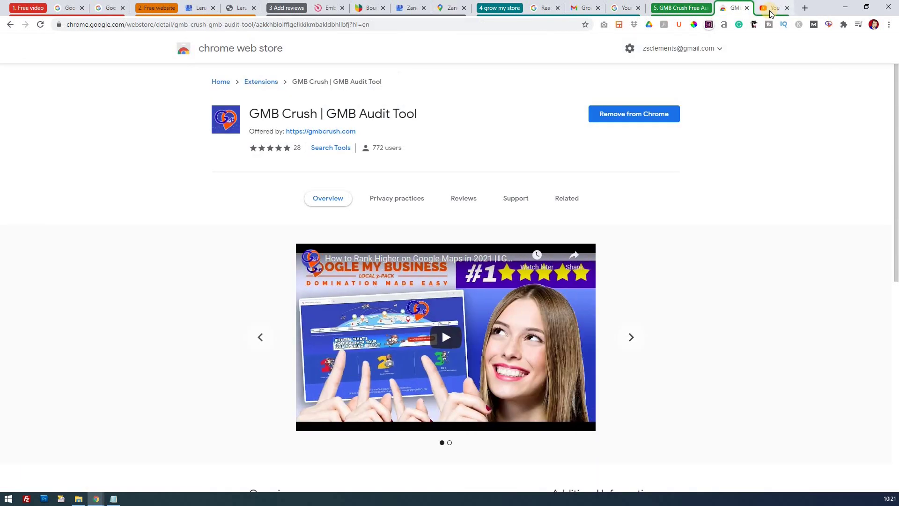
Play the Google My Business Posts SEO reverse engineering video and skip ahead to its GMB Crush dashboard demonstration
click(769, 11)
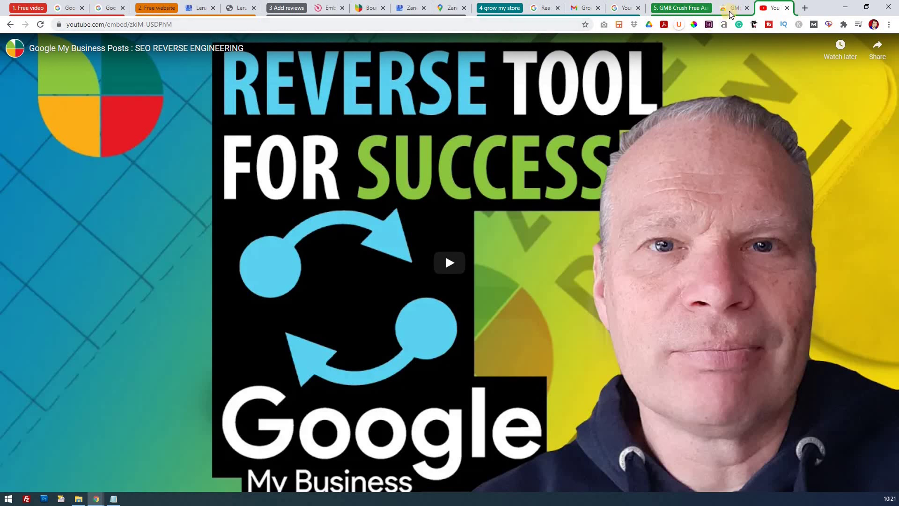
click(450, 261)
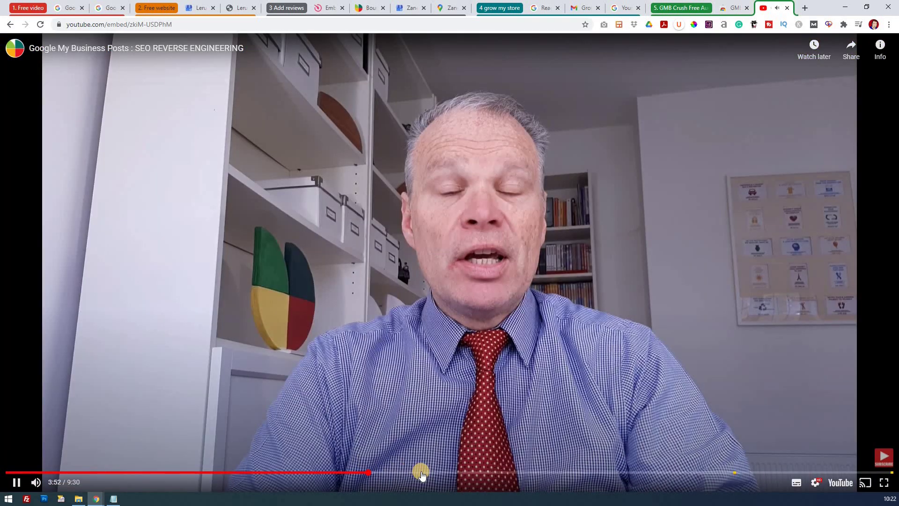
click(427, 472)
click(535, 473)
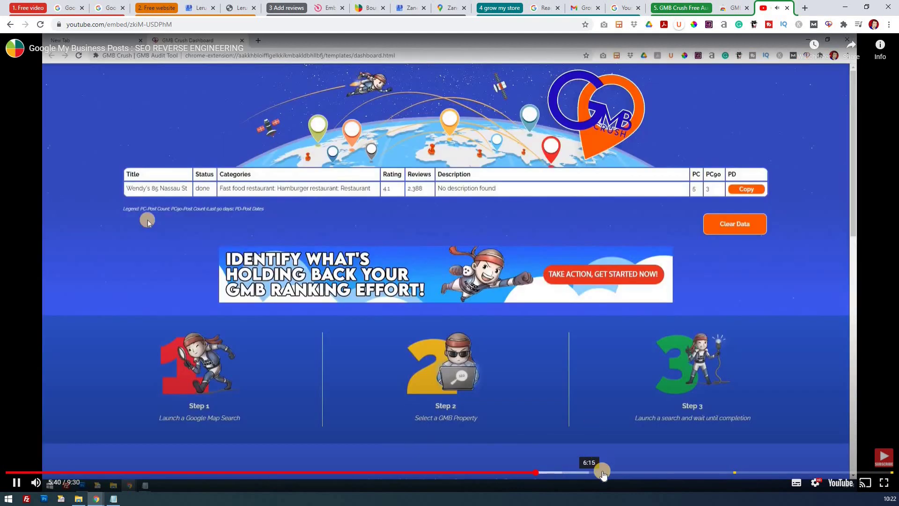
click(603, 472)
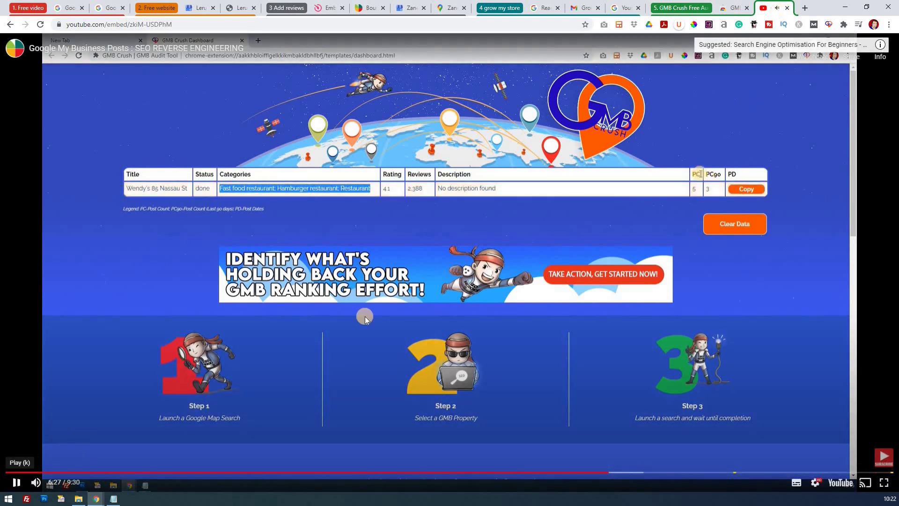
click(242, 372)
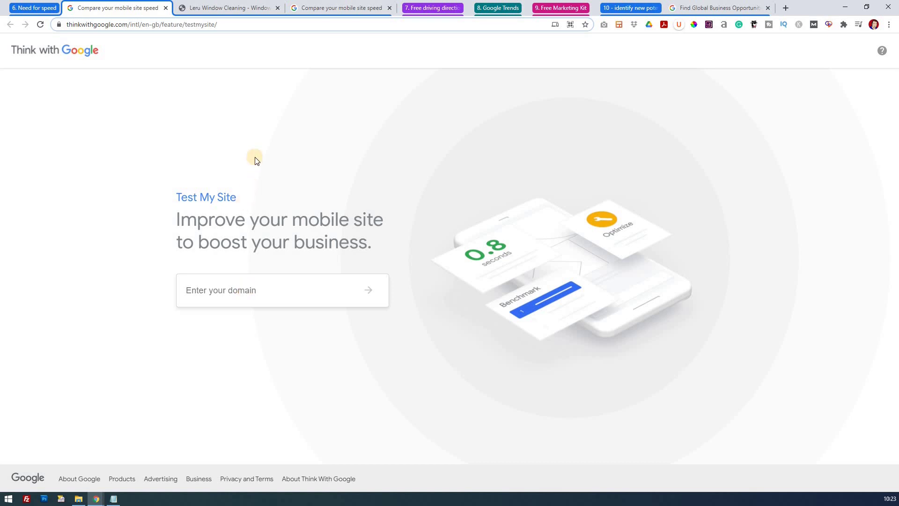
Open the Leru Window Cleaning website, select its web address and look through the page down to the contact details
click(237, 8)
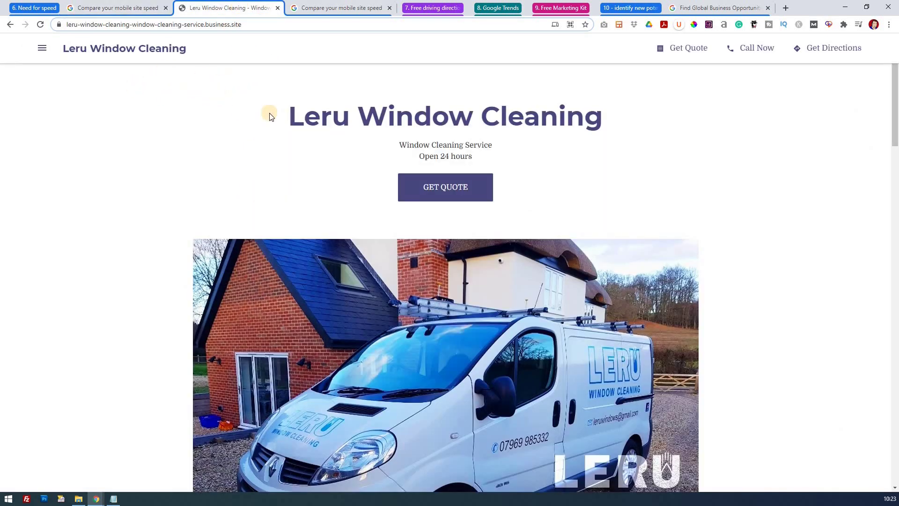
click(227, 24)
right_click(231, 25)
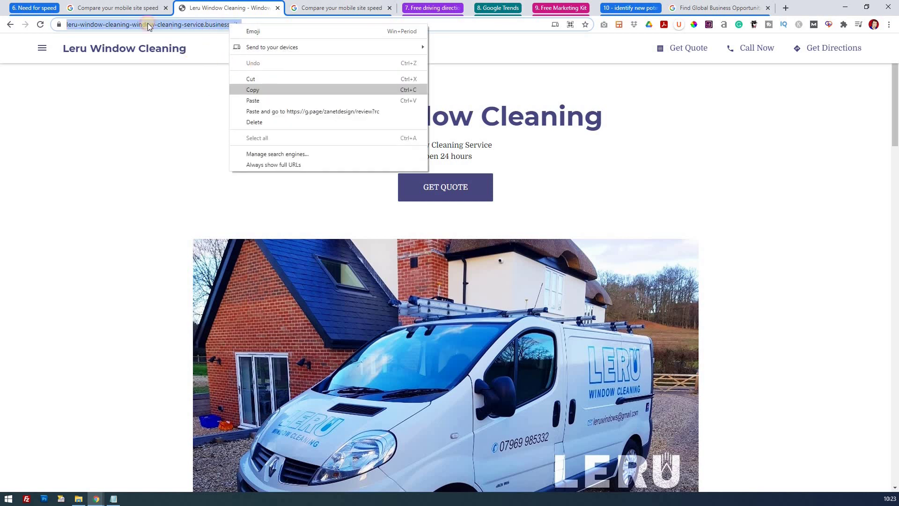
click(178, 36)
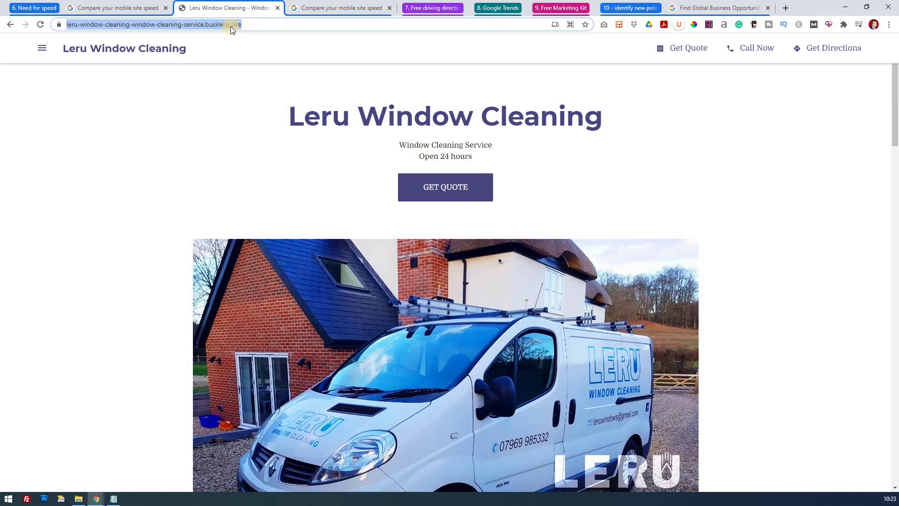
scroll(297, 135, down, 8)
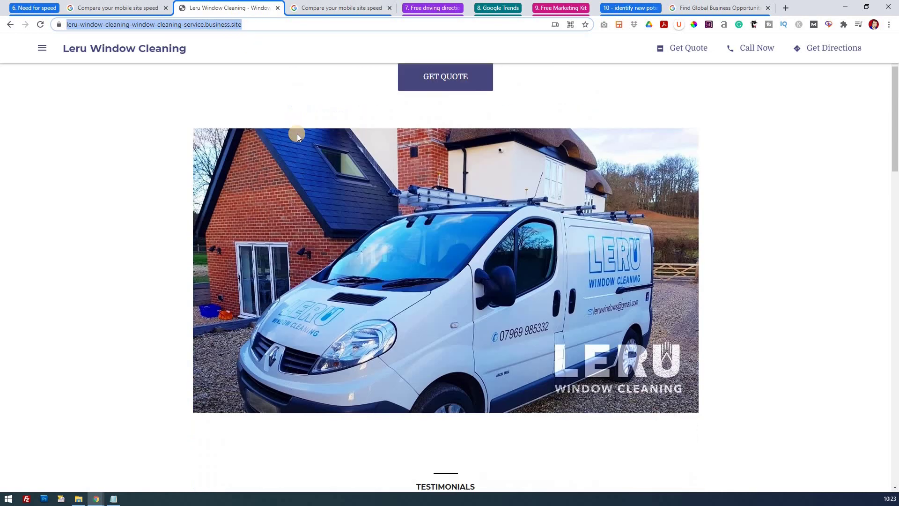
scroll(298, 135, down, 18)
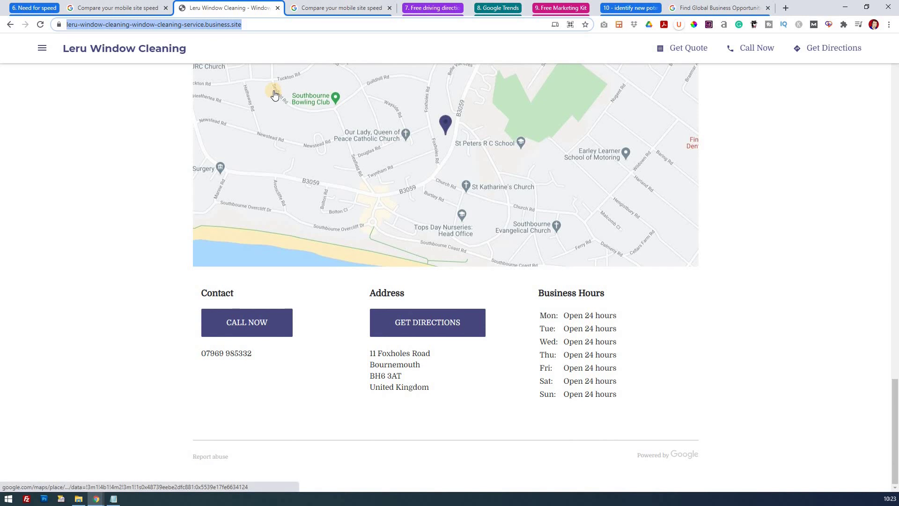
Open the Test My Site results for the Leru website and examine its mobile speed rating and speed recommendations
click(131, 11)
click(331, 9)
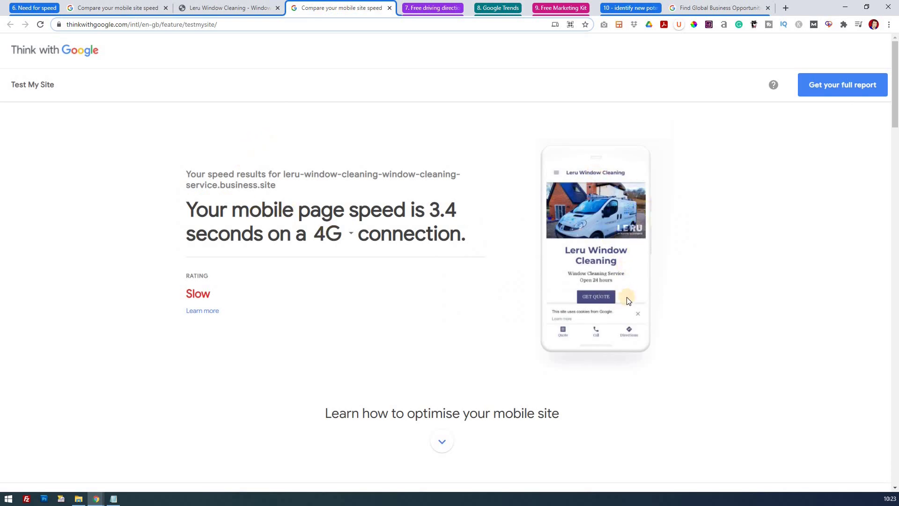
scroll(416, 338, down, 9)
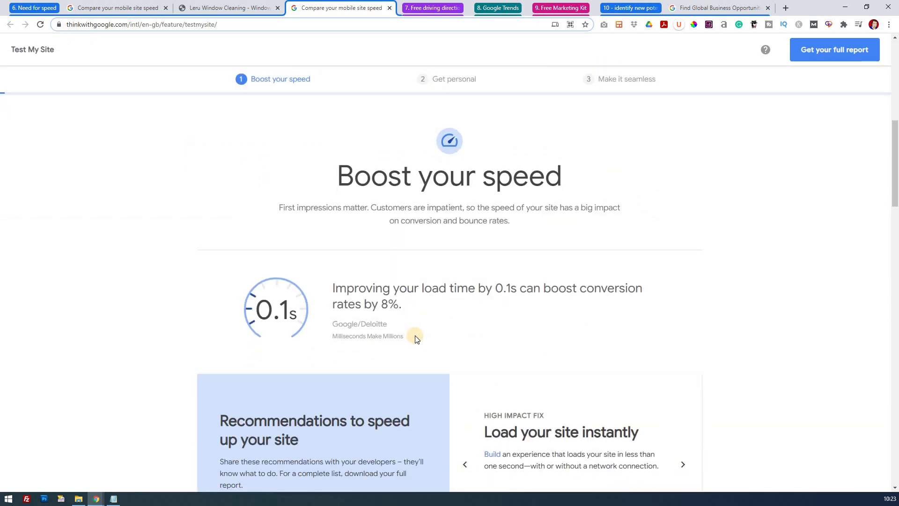
scroll(415, 336, down, 6)
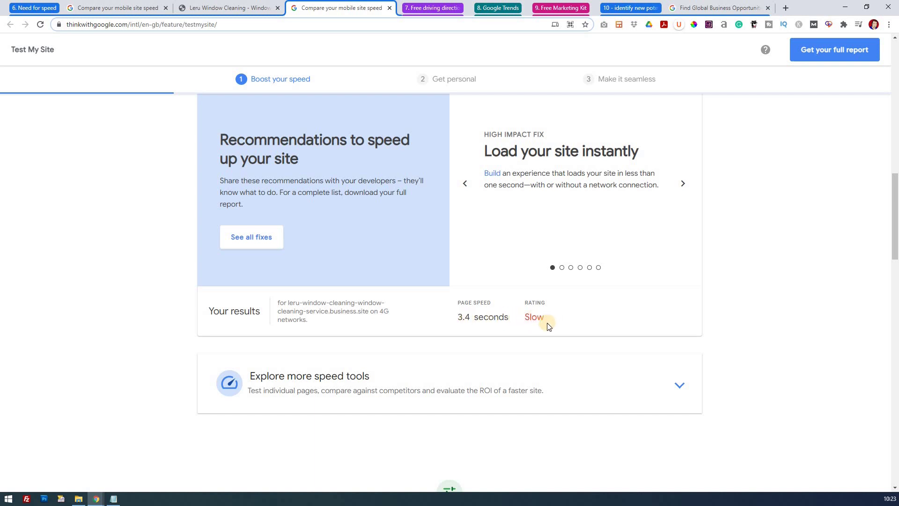
scroll(548, 326, up, 2)
scroll(547, 326, up, 6)
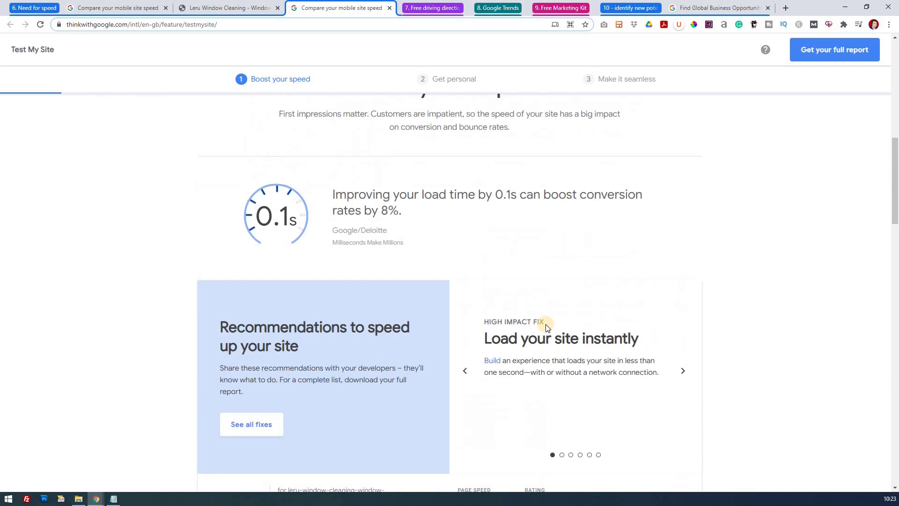
scroll(547, 327, up, 1)
scroll(547, 326, up, 6)
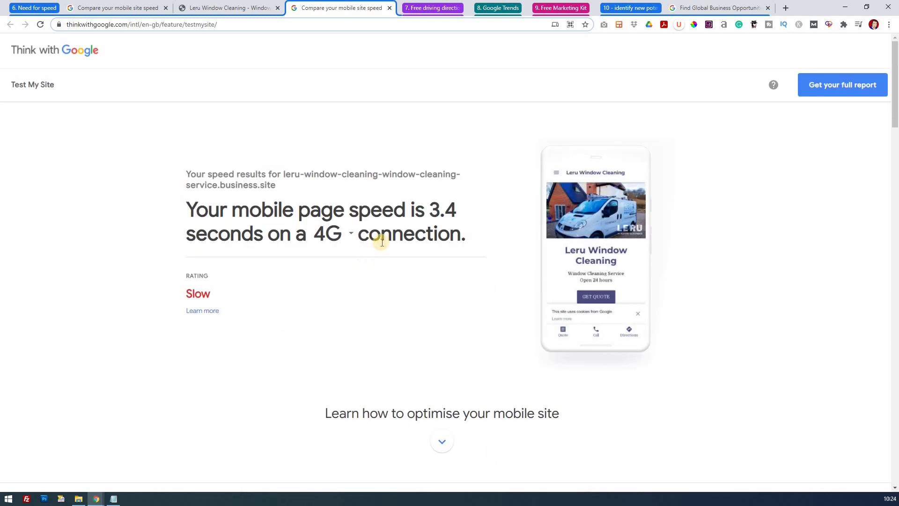
Set the connection in the mobile page speed results to 3G, and revisit the Test My Site domain entry page
click(350, 239)
click(329, 158)
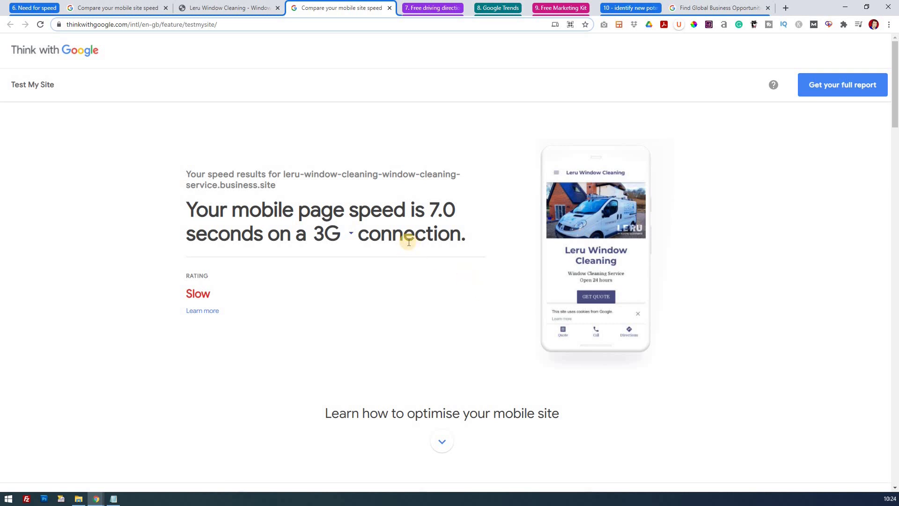
click(133, 9)
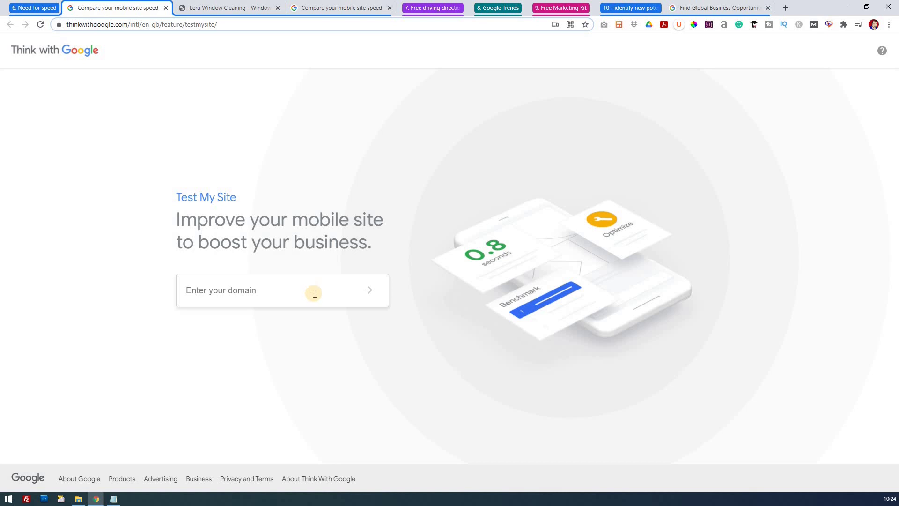
click(337, 10)
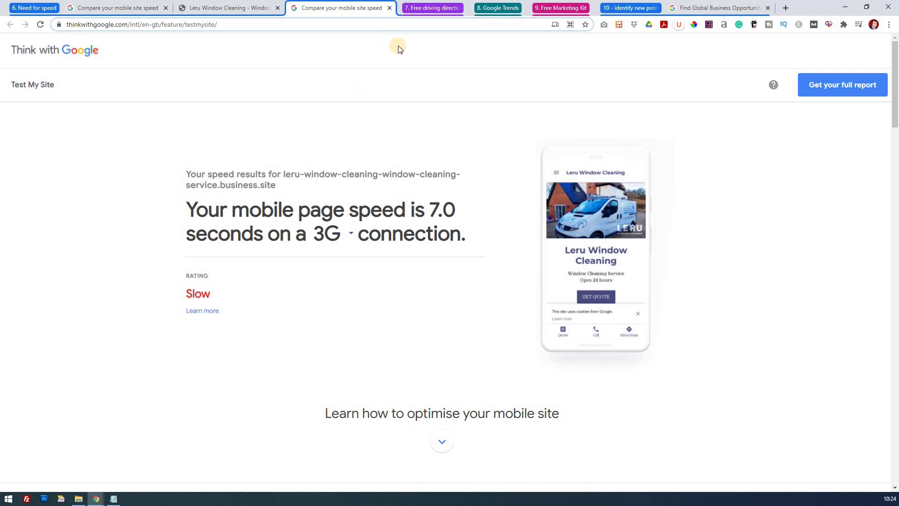
Expand the Free driving directions tab group and copy the Directions link address from the Zanet Design business profile in Google Search
click(432, 8)
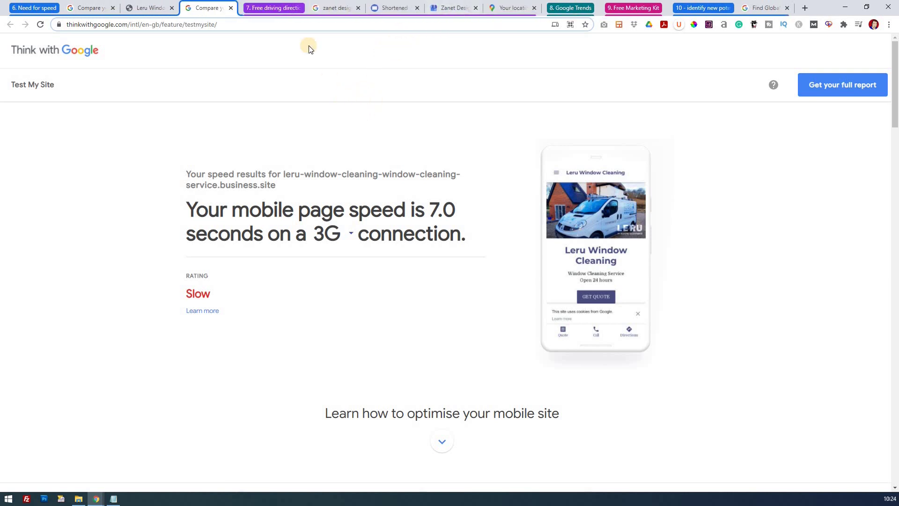
click(331, 10)
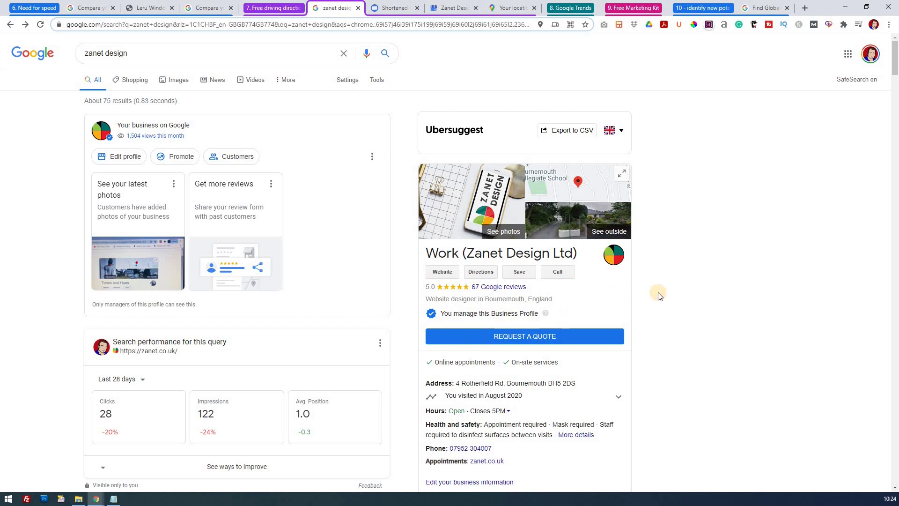
scroll(658, 296, down, 2)
scroll(651, 295, down, 2)
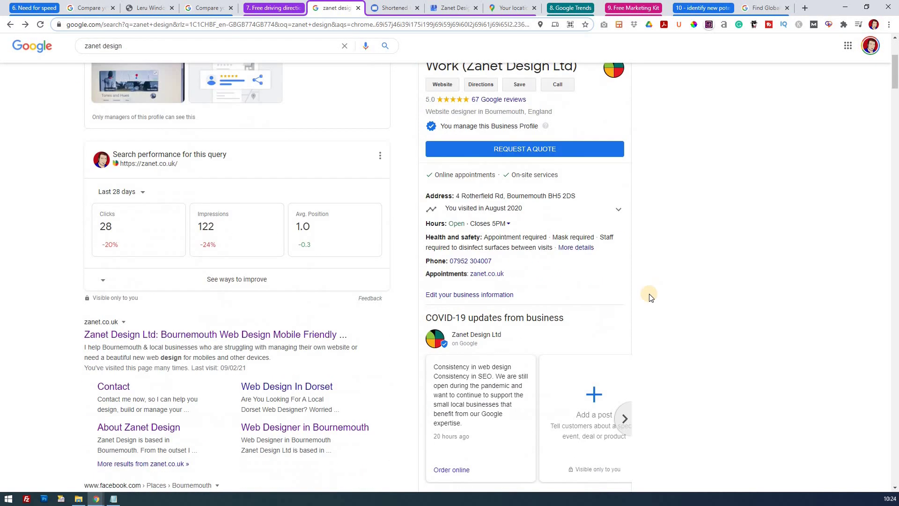
scroll(651, 288, up, 3)
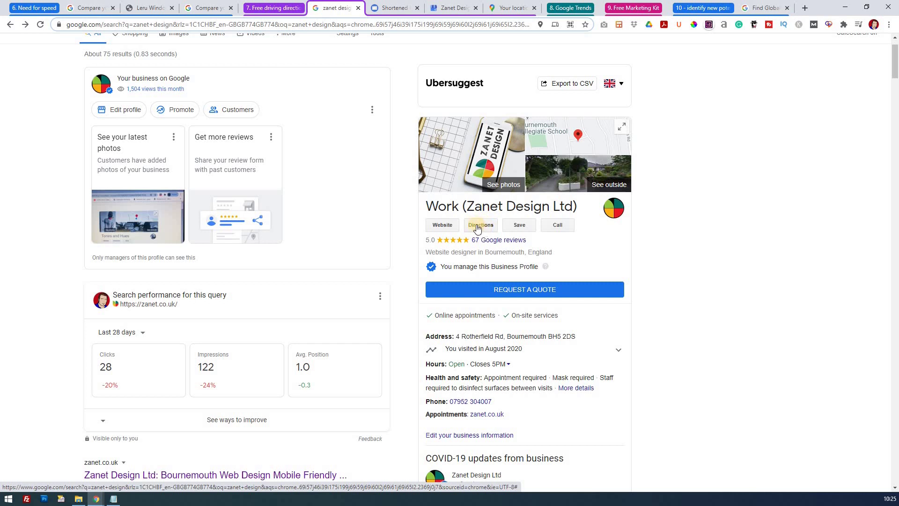
right_click(475, 226)
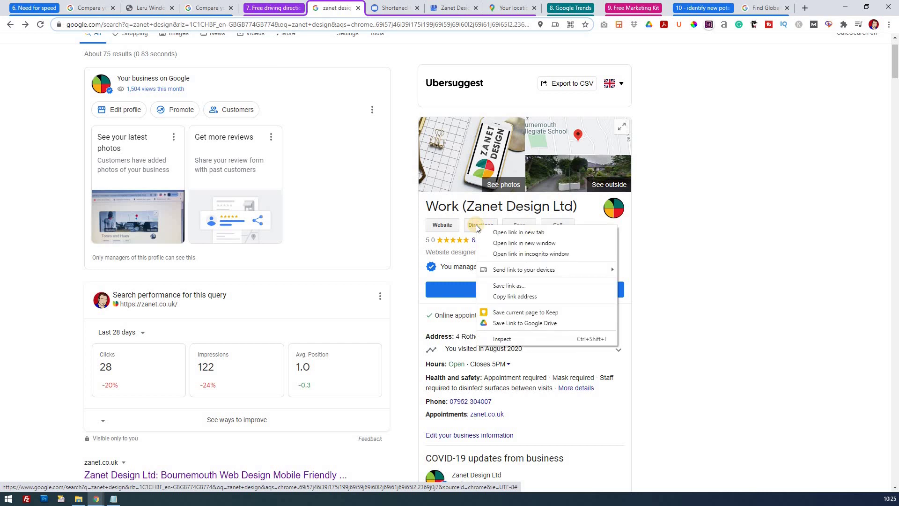
click(527, 298)
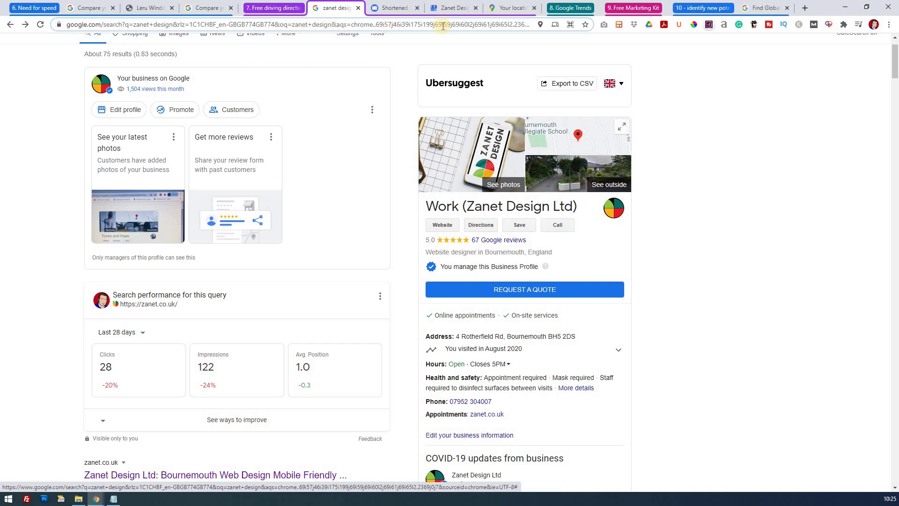
View the shortened directions URL and the Google Maps directions to Zanet Design, and return to the Google My Business dashboard
click(392, 11)
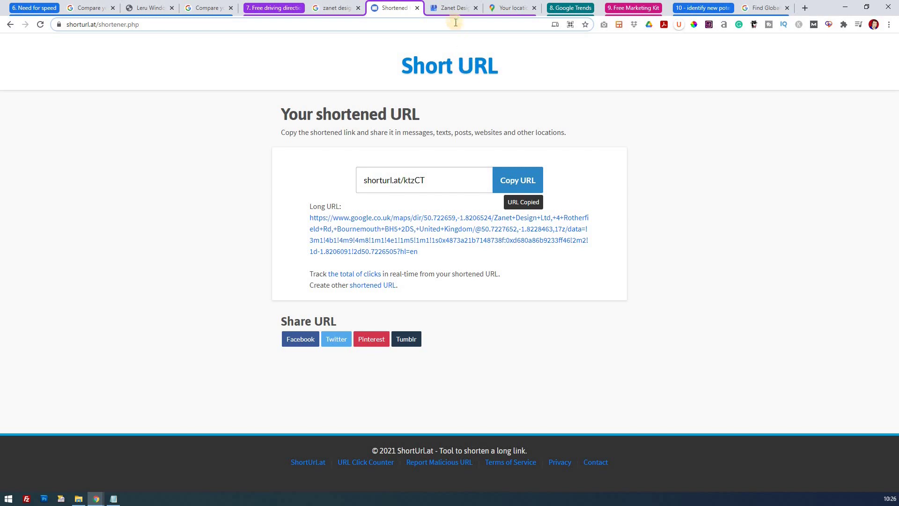
click(452, 8)
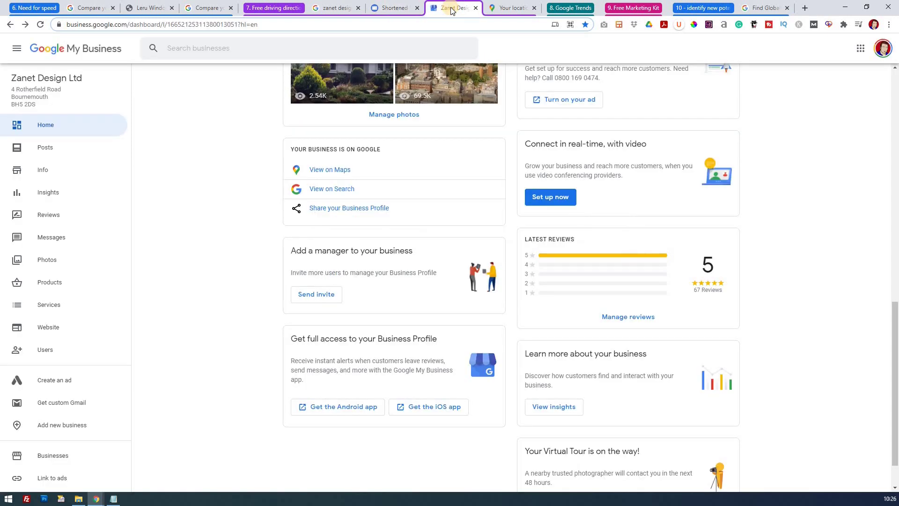
click(513, 8)
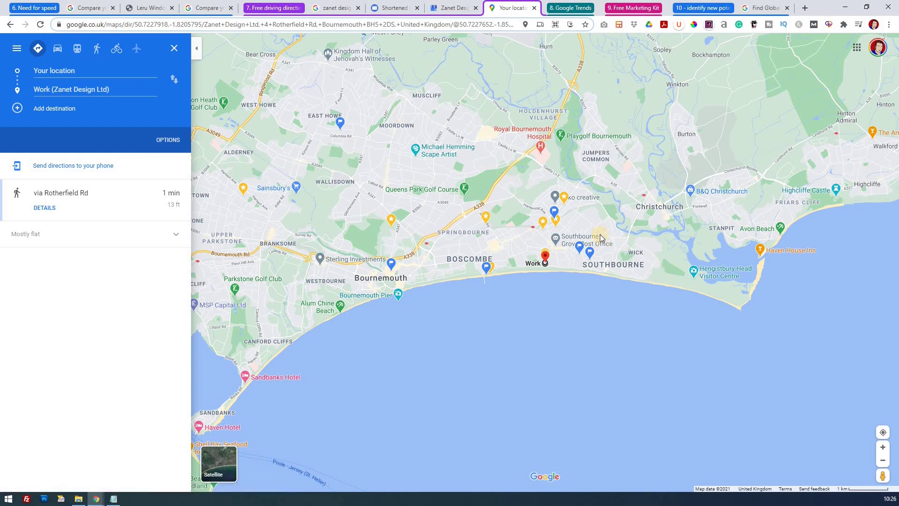
click(452, 10)
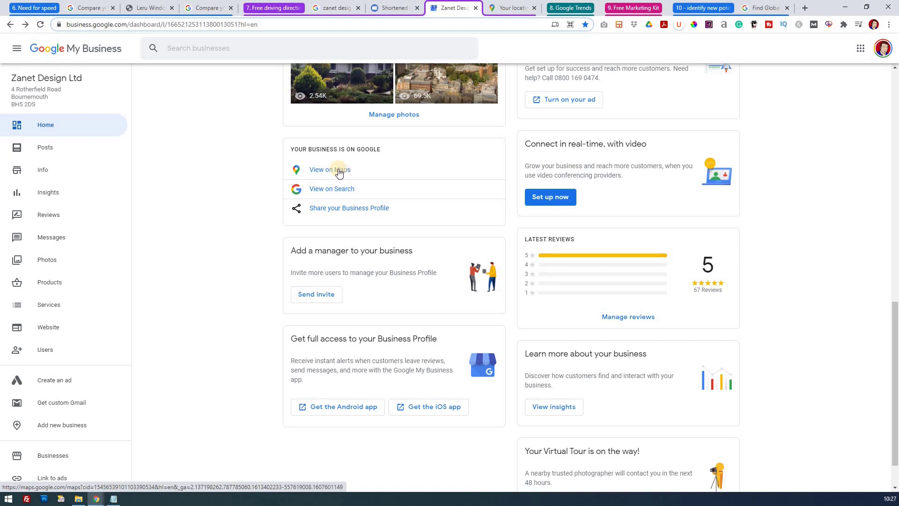
Copy the share link of the Zanet Design business profile and open it in a new tab, closing the share dialog
click(352, 213)
click(379, 251)
click(378, 250)
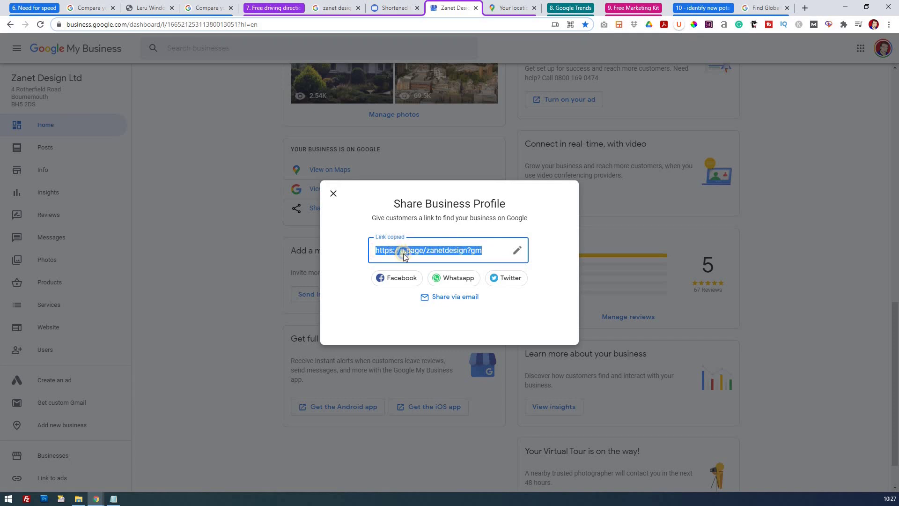
right_click(392, 250)
click(428, 267)
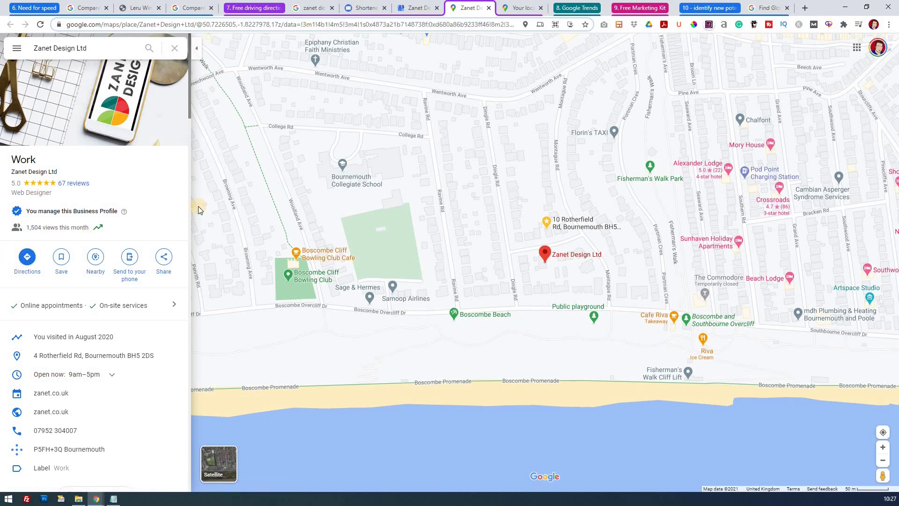
click(417, 8)
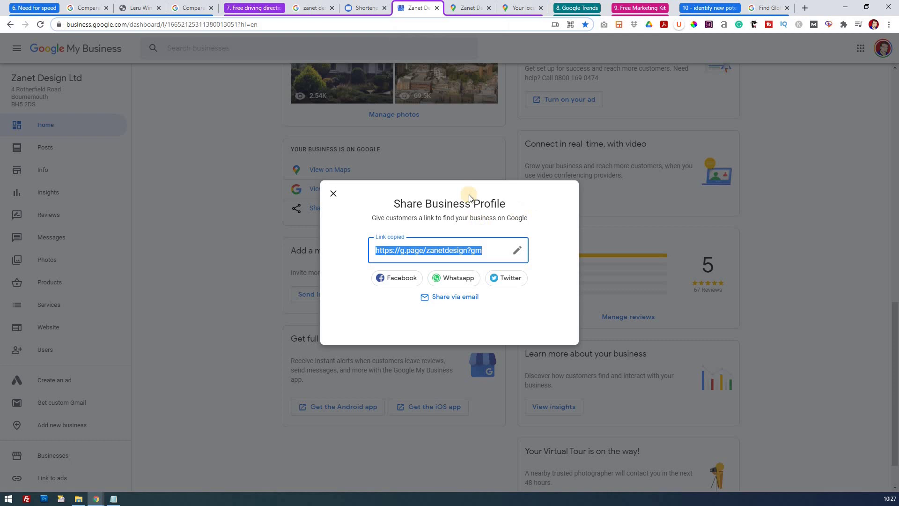
click(333, 193)
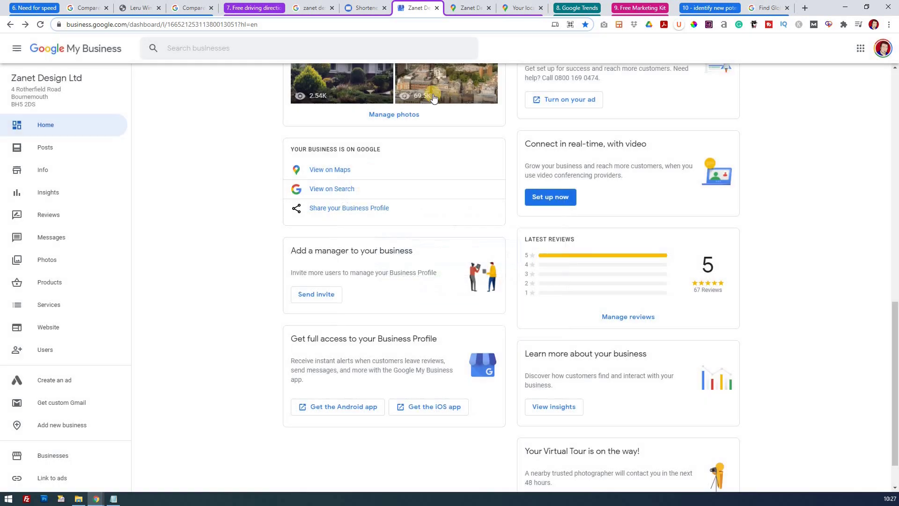
Compare the Google Maps directions page to Zanet Design, including its URL, with the shared Maps business listing
click(522, 9)
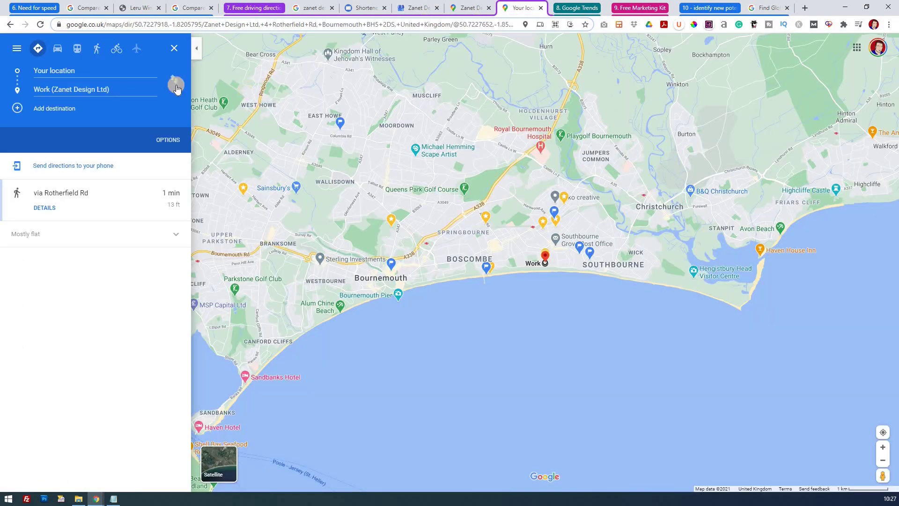
click(78, 72)
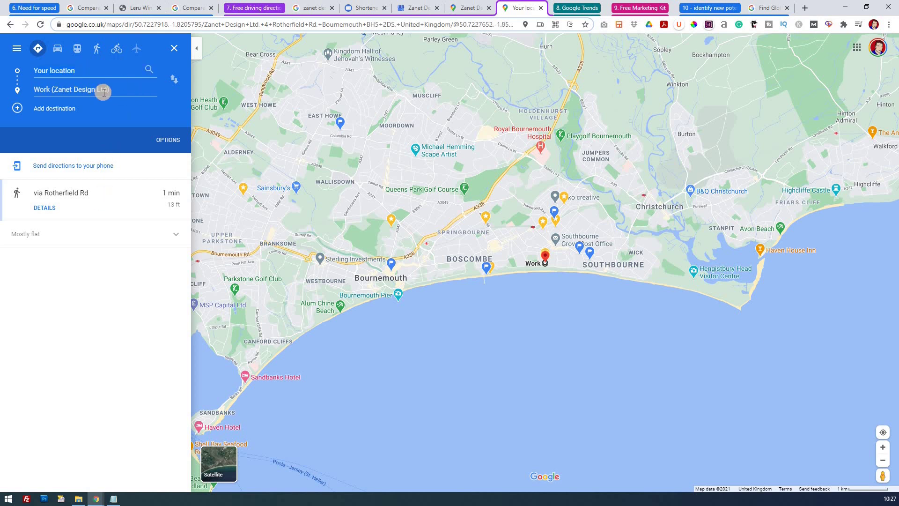
click(464, 8)
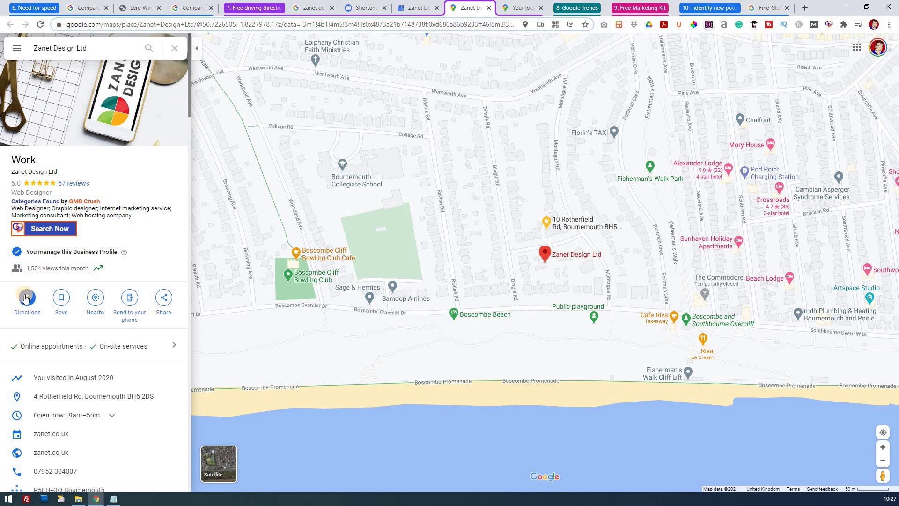
click(518, 8)
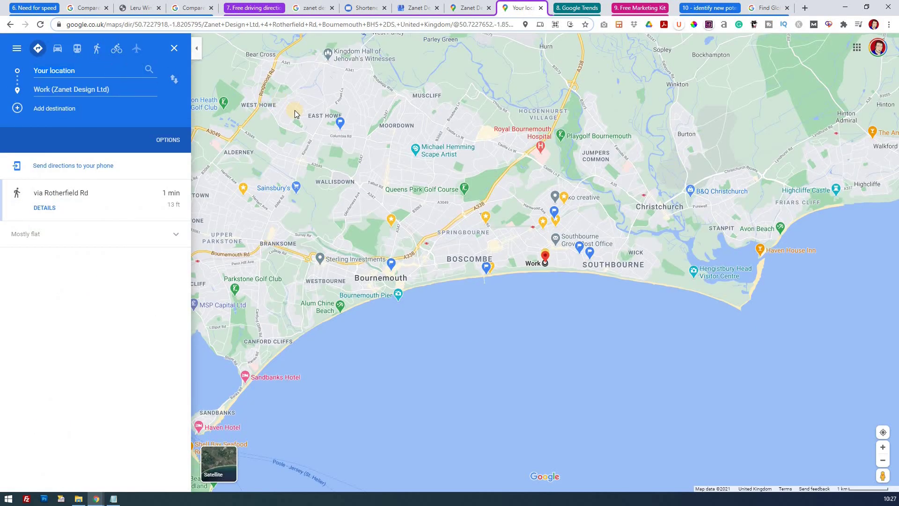
click(357, 27)
right_click(358, 27)
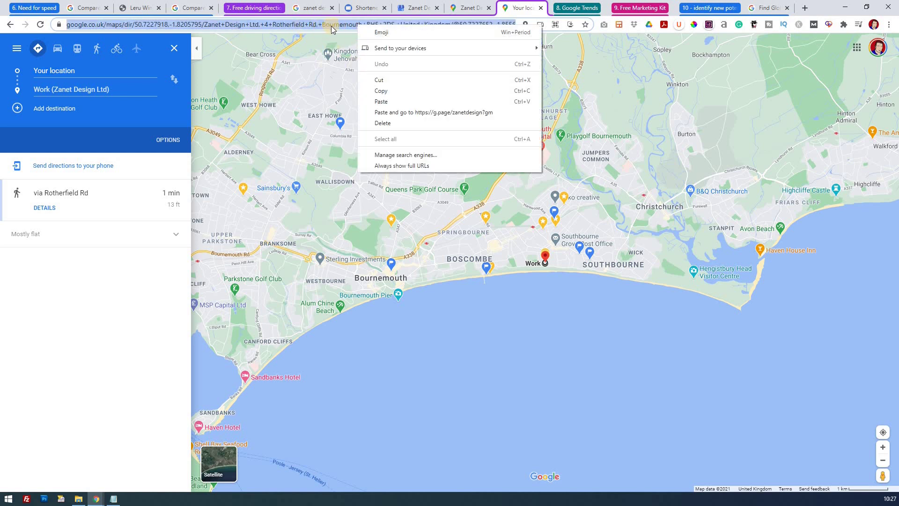
click(468, 8)
click(396, 8)
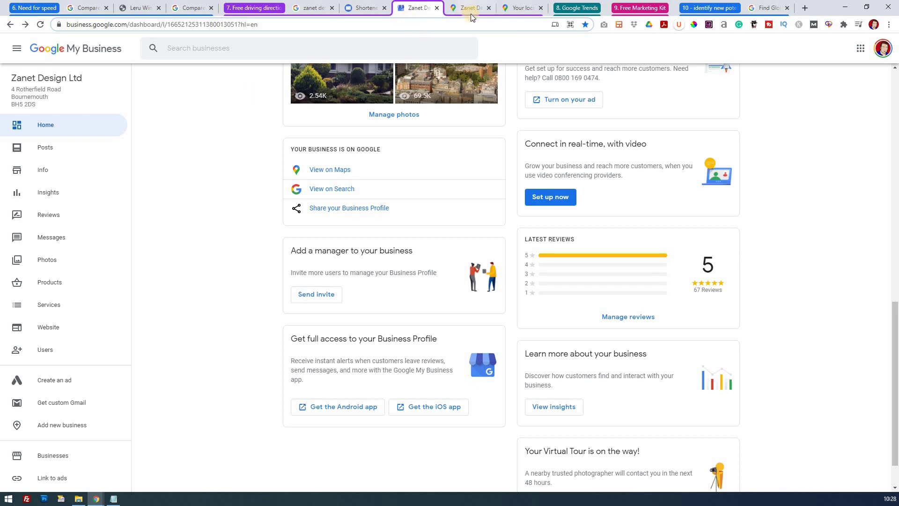
Visit the Zanet Design website's Bournemouth web designer page from Google Search and open its Get Directions to Zanet Design Ltd link
click(319, 8)
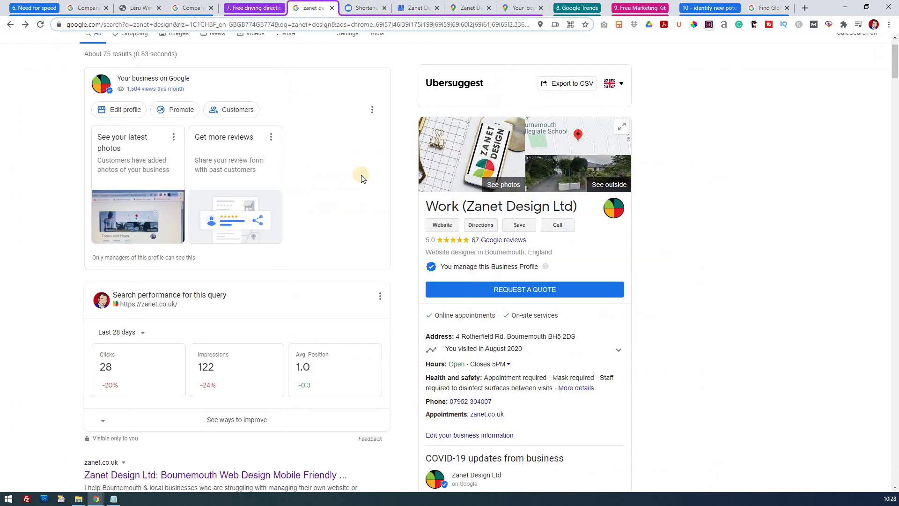
click(447, 226)
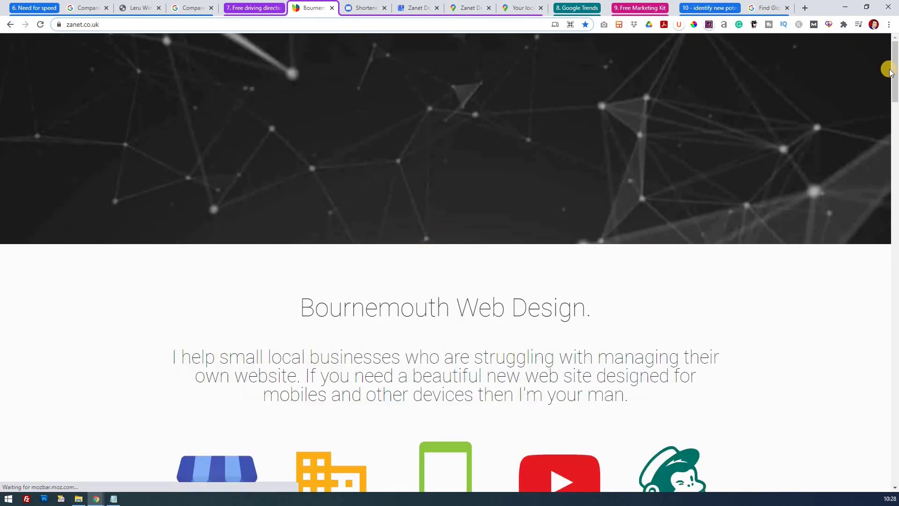
key(End)
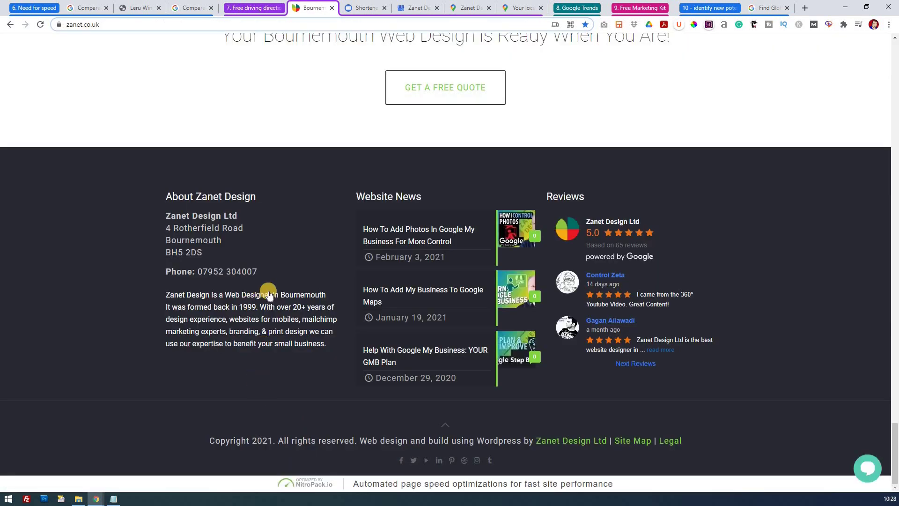
click(287, 294)
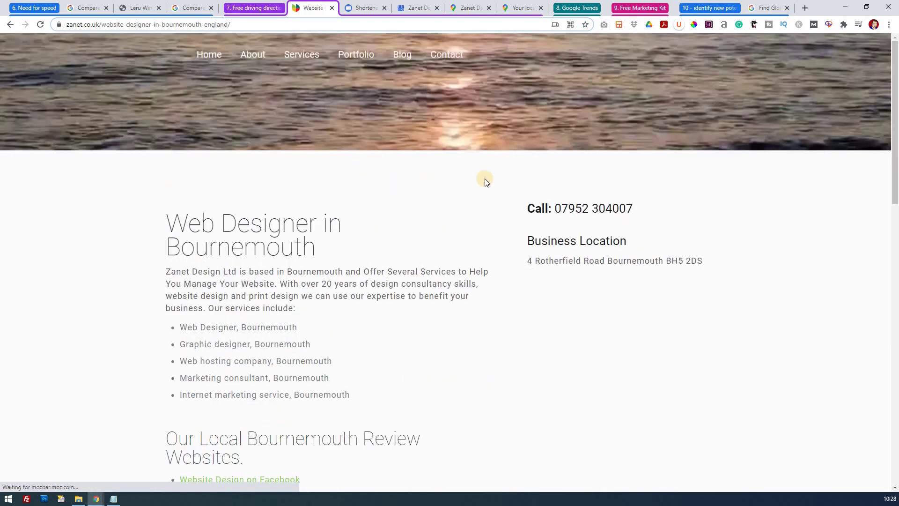
scroll(485, 182, down, 5)
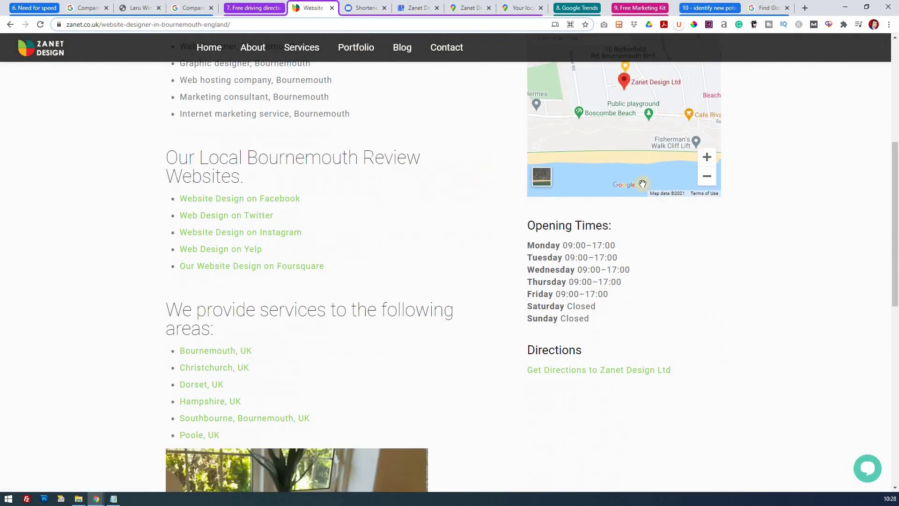
scroll(581, 172, up, 3)
scroll(448, 226, down, 3)
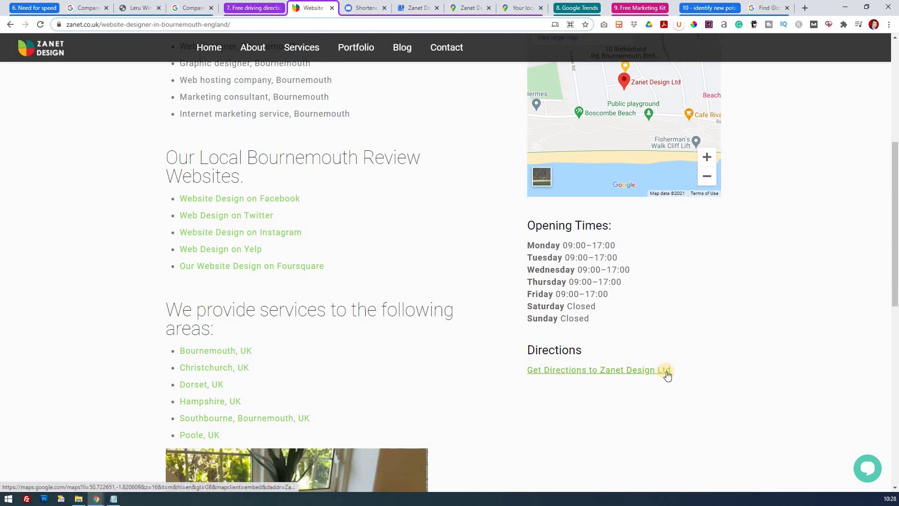
click(637, 371)
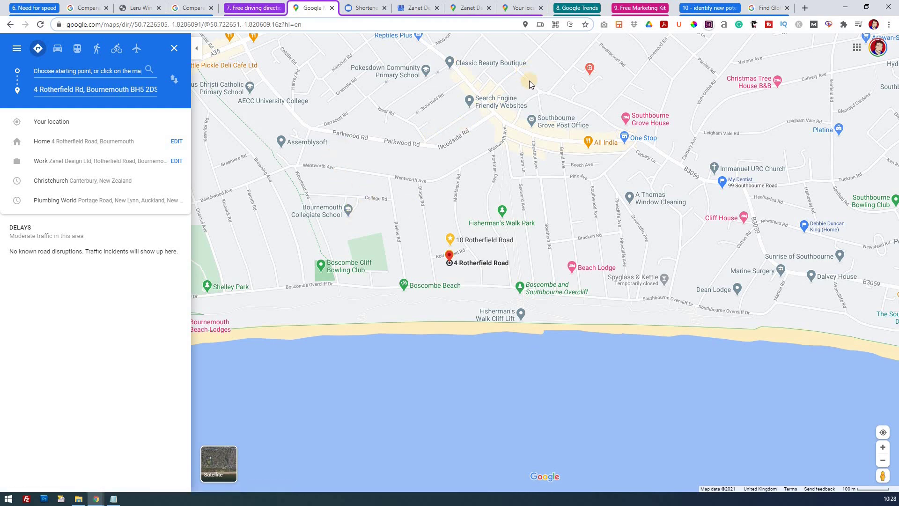
Expand the Google Trends tab group and view the interest over time for the search term flowers
click(580, 8)
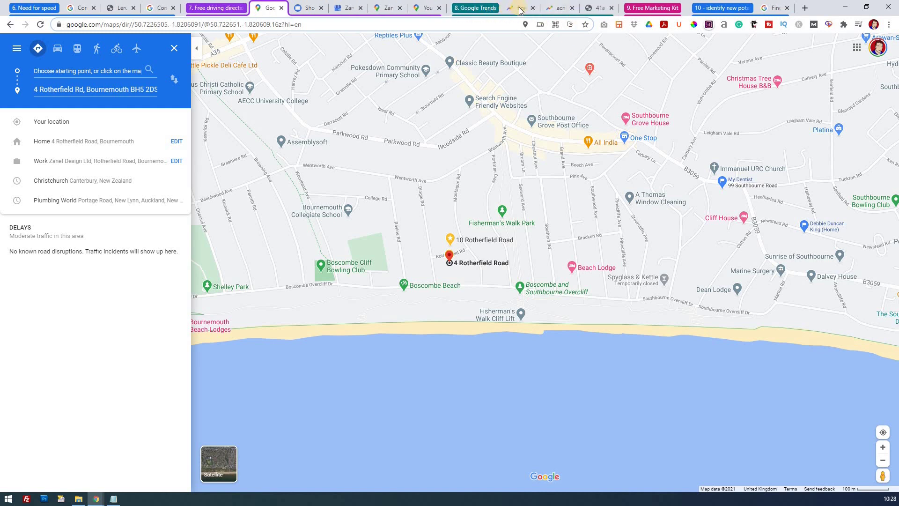
click(520, 9)
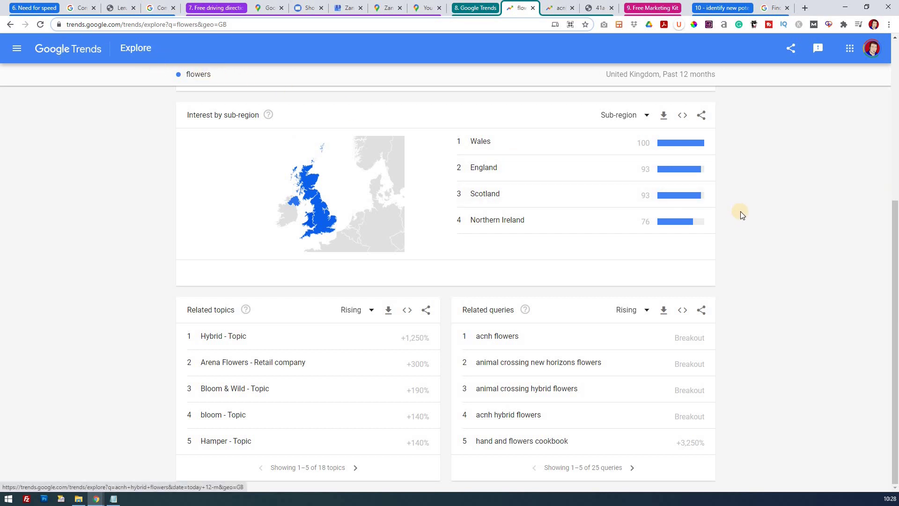
scroll(741, 211, up, 5)
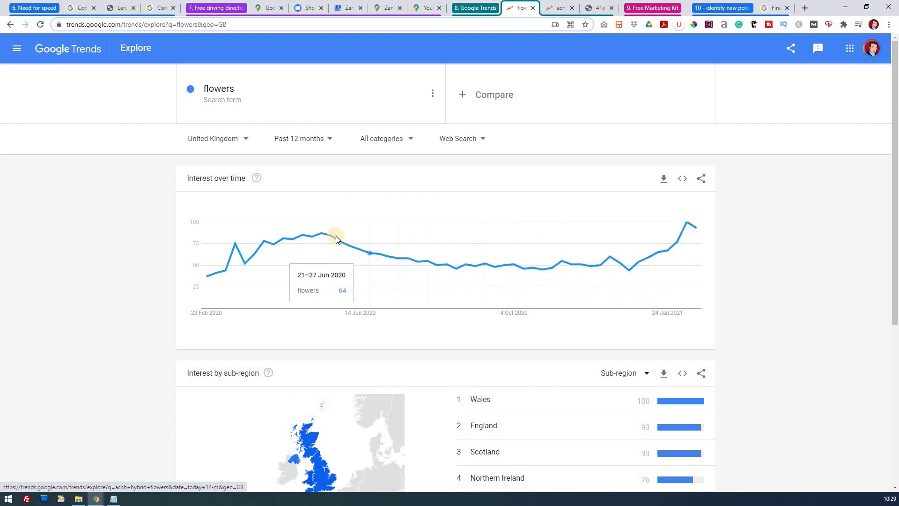
Try the flowers trend with the region set to Worldwide, and return to the United Kingdom results
click(245, 138)
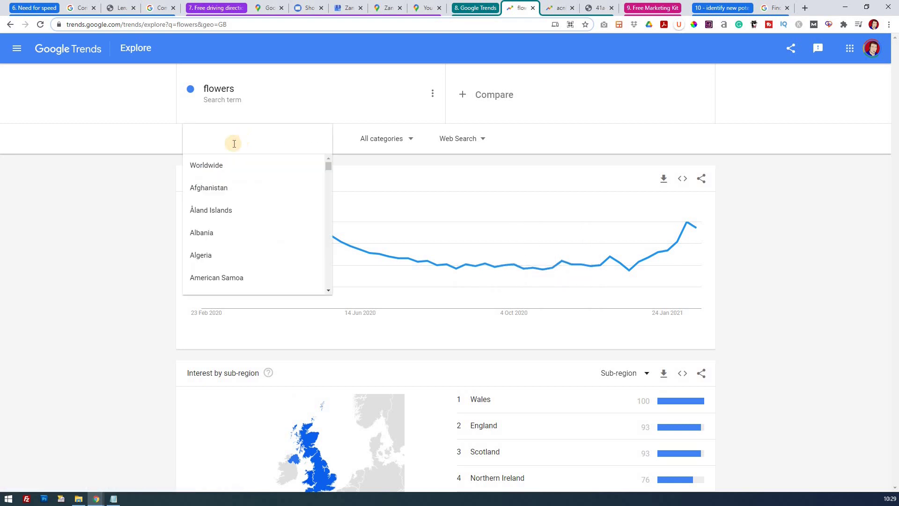
click(207, 165)
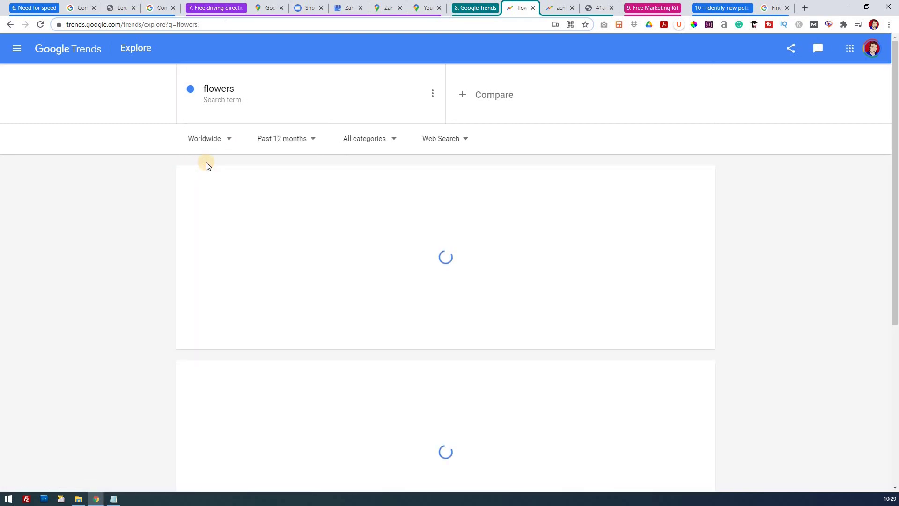
mouse_move(300, 226)
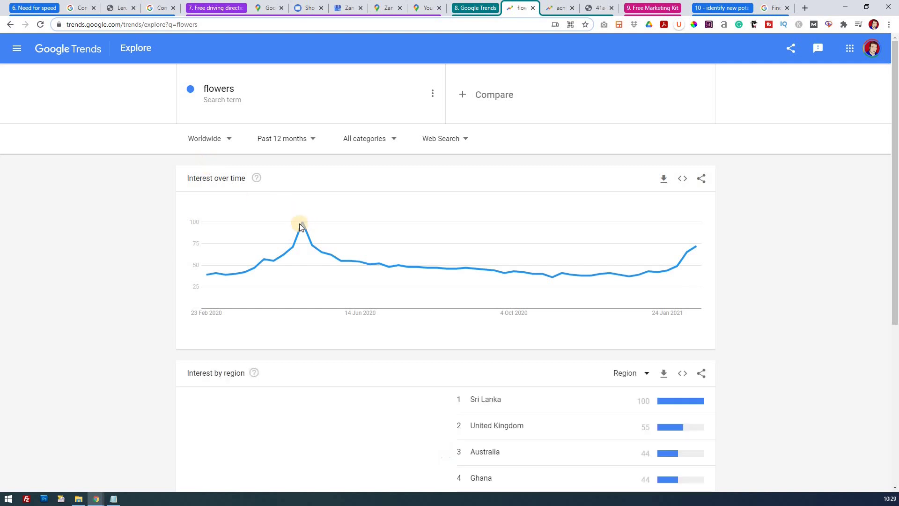
key(alt+Left)
Examine the United Kingdom sub-region interest, related topics and rising related queries for flowers
scroll(756, 260, down, 4)
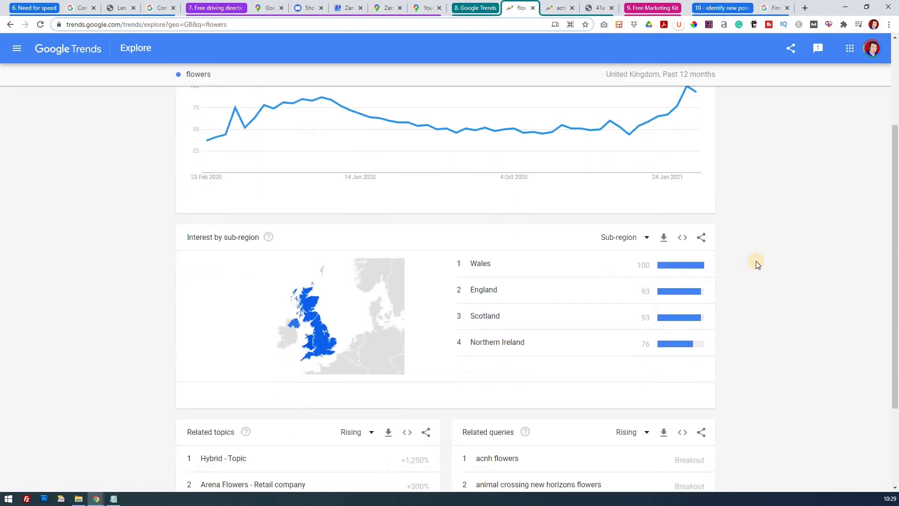
scroll(756, 264, down, 2)
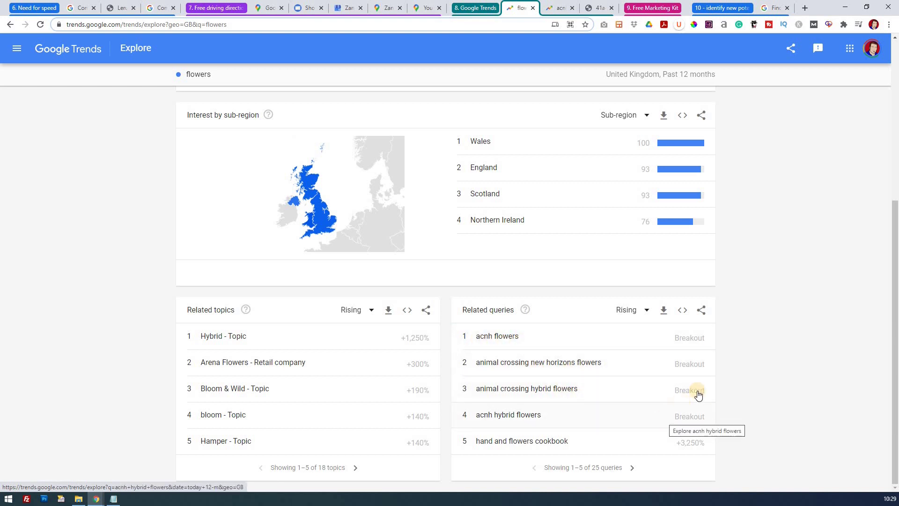
scroll(721, 372, up, 4)
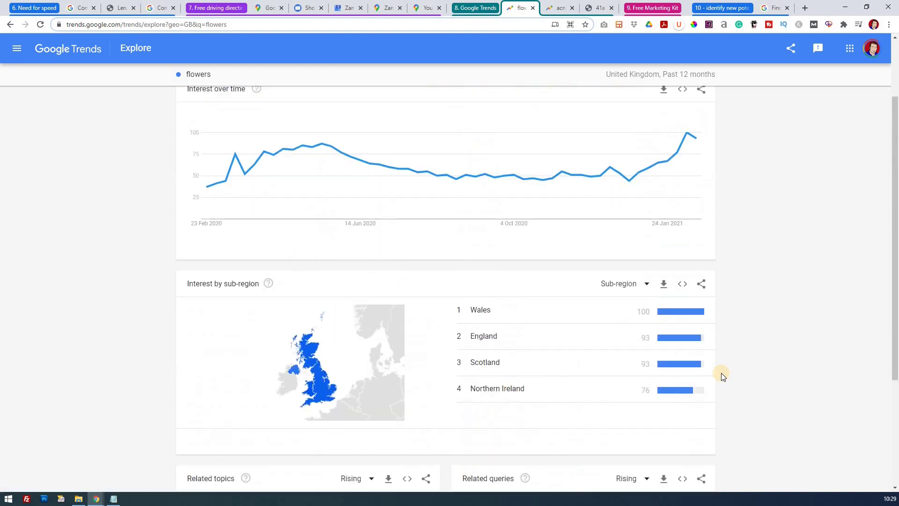
scroll(721, 373, down, 3)
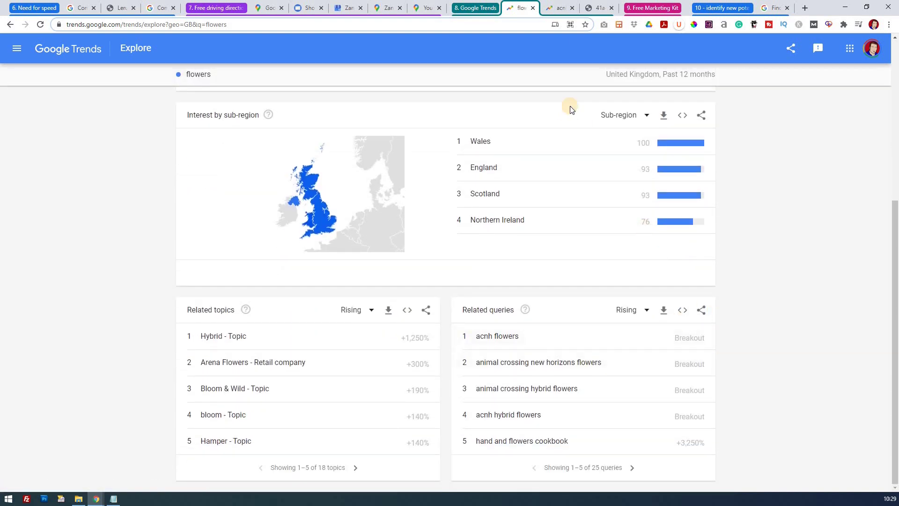
Open the acnh hybrid flowers trend report and examine its interest over time, sub-regions and related queries
click(557, 10)
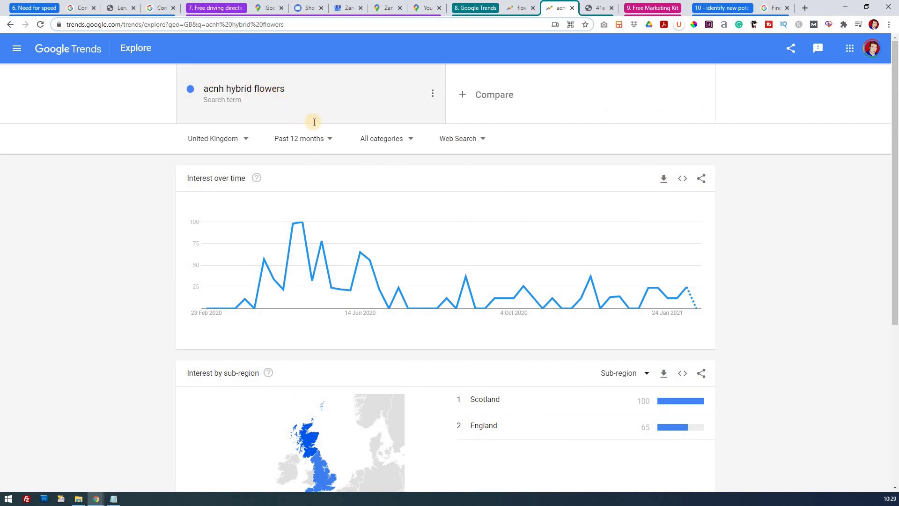
scroll(318, 122, down, 2)
mouse_move(289, 131)
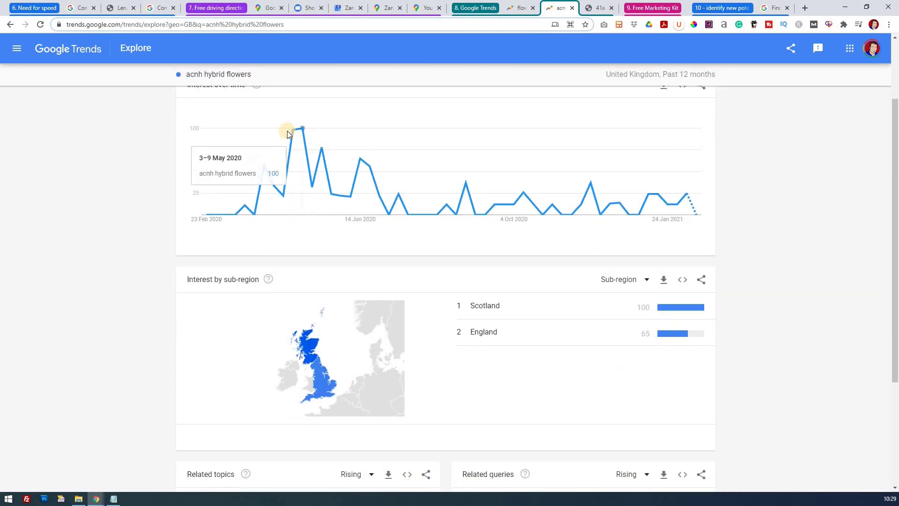
scroll(406, 149, down, 2)
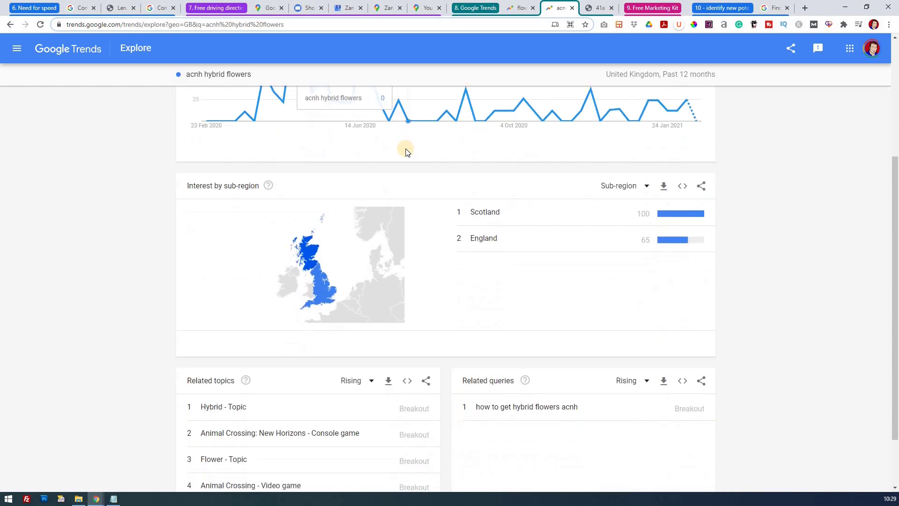
scroll(406, 149, down, 2)
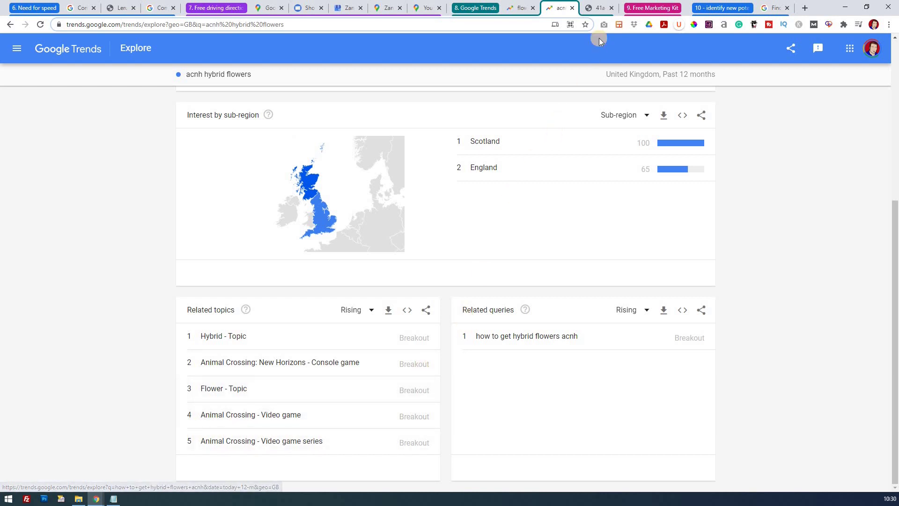
View the ACNH Hybrid Guide image, and review the acnh hybrid flowers trend graph and related queries again
click(591, 12)
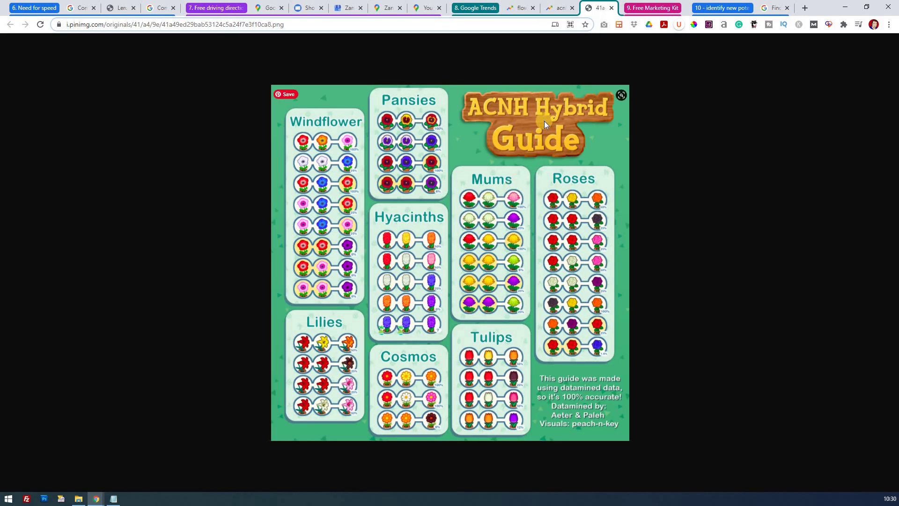
click(558, 9)
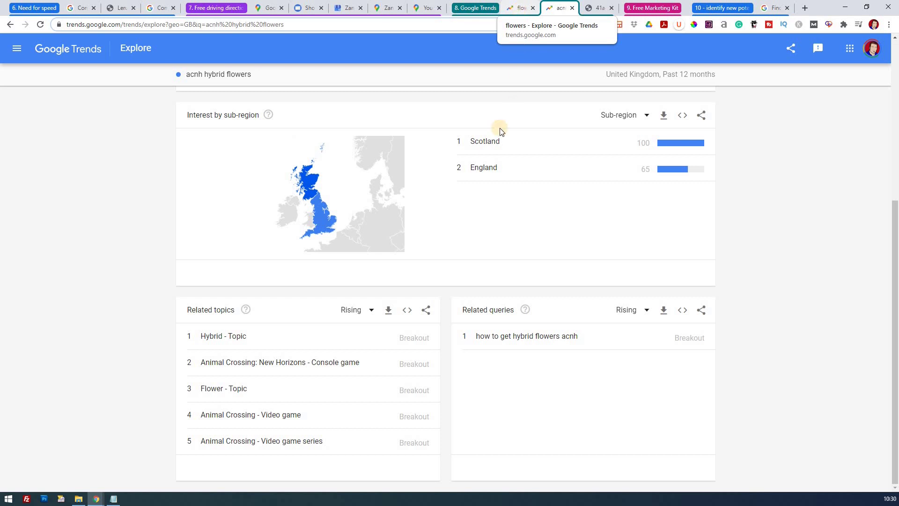
scroll(505, 117, up, 3)
scroll(504, 117, up, 2)
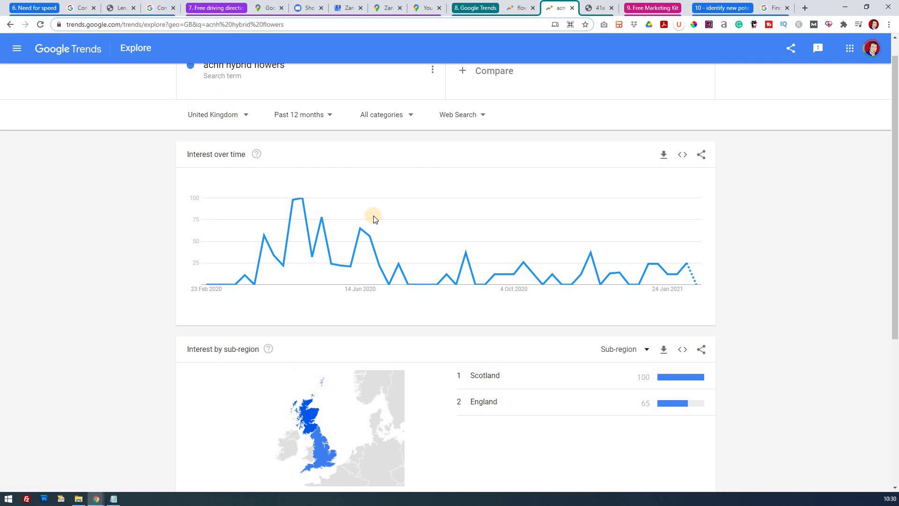
scroll(581, 282, down, 2)
scroll(580, 282, down, 3)
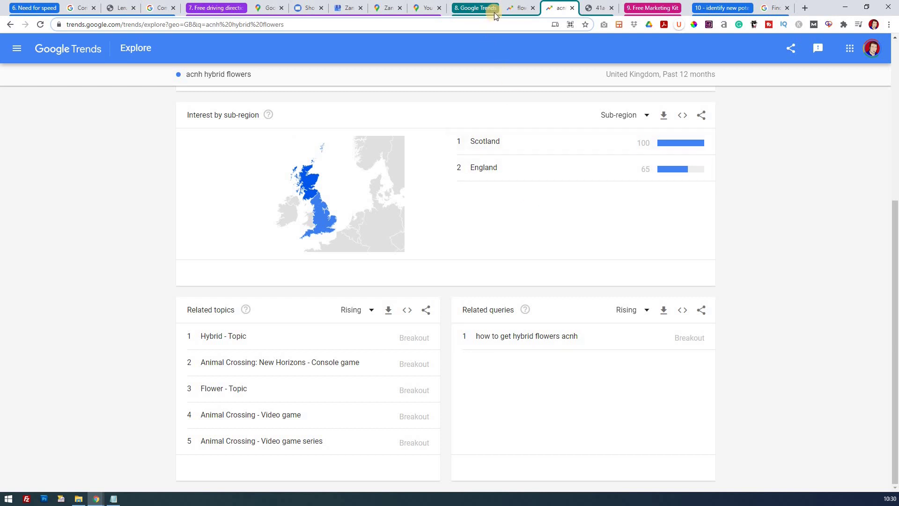
Open the Google My Business Marketing Kit page and look through its posters, social posts, customisable styles and promotions
click(643, 10)
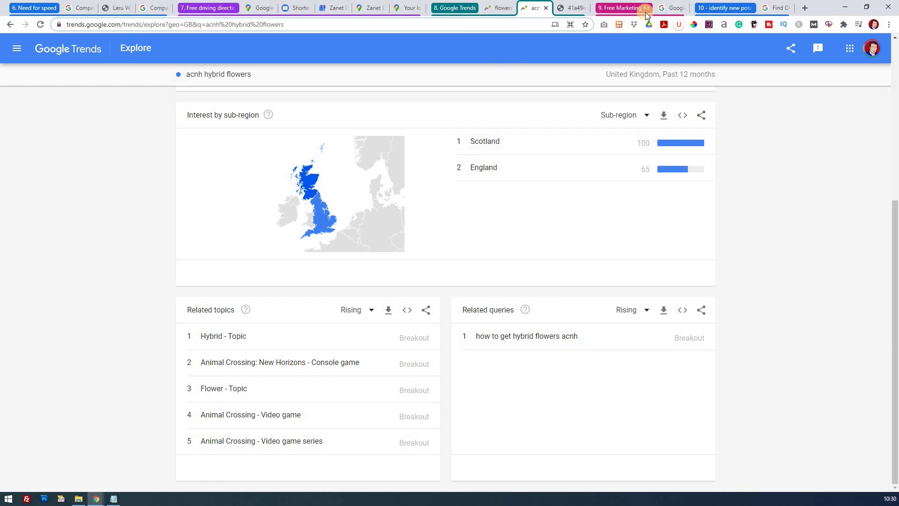
click(673, 9)
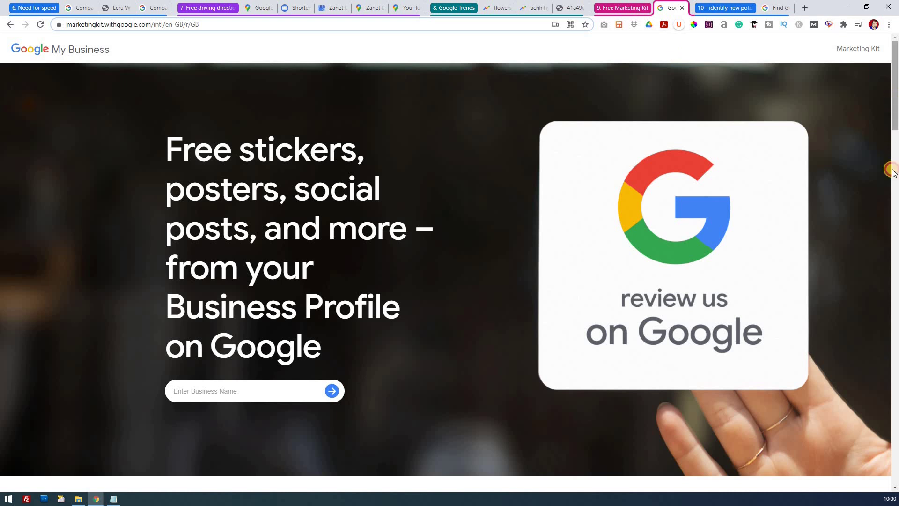
scroll(888, 220, down, 3)
scroll(888, 220, down, 20)
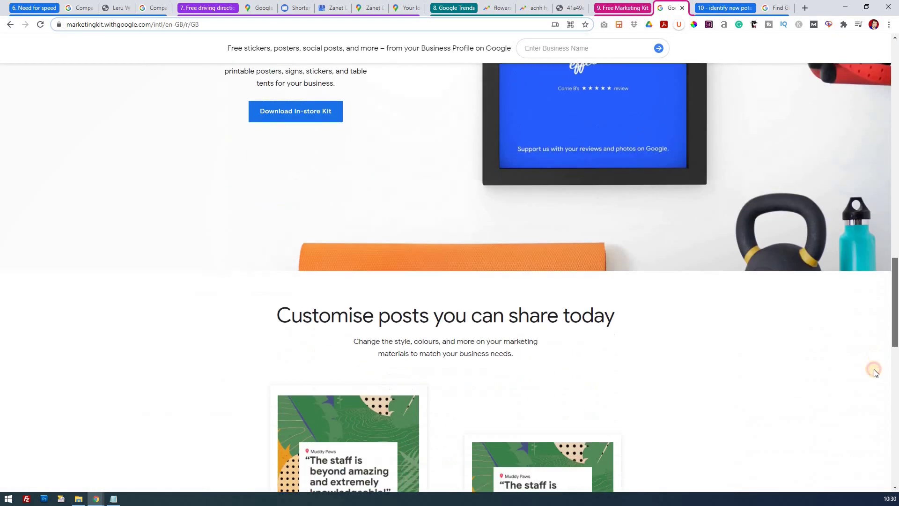
scroll(874, 409, down, 10)
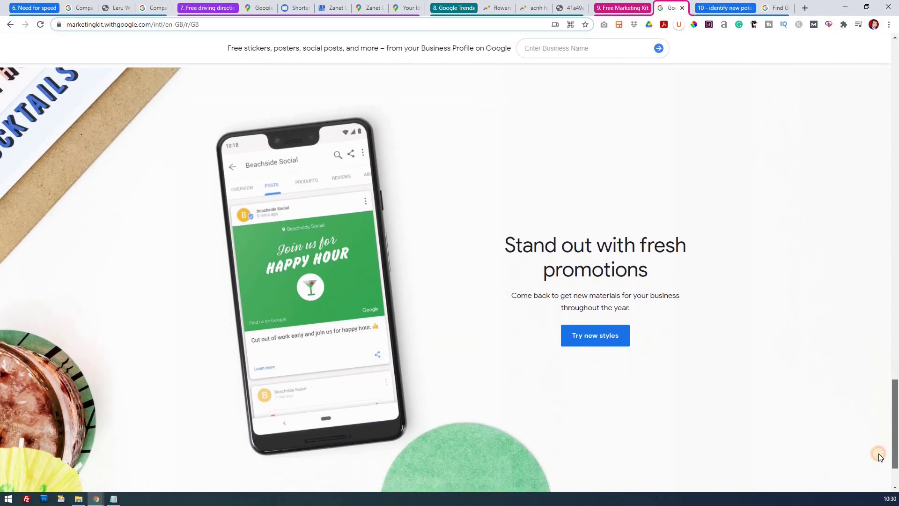
scroll(879, 412, up, 7)
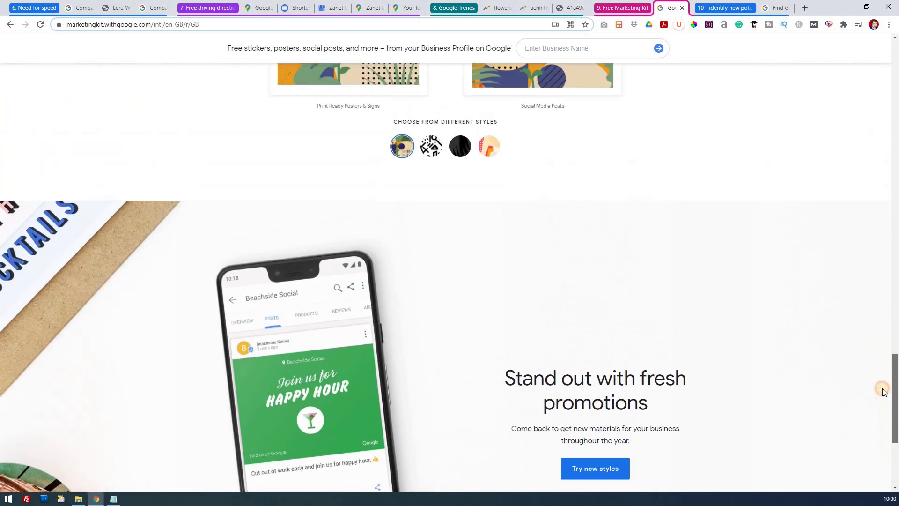
scroll(876, 337, up, 15)
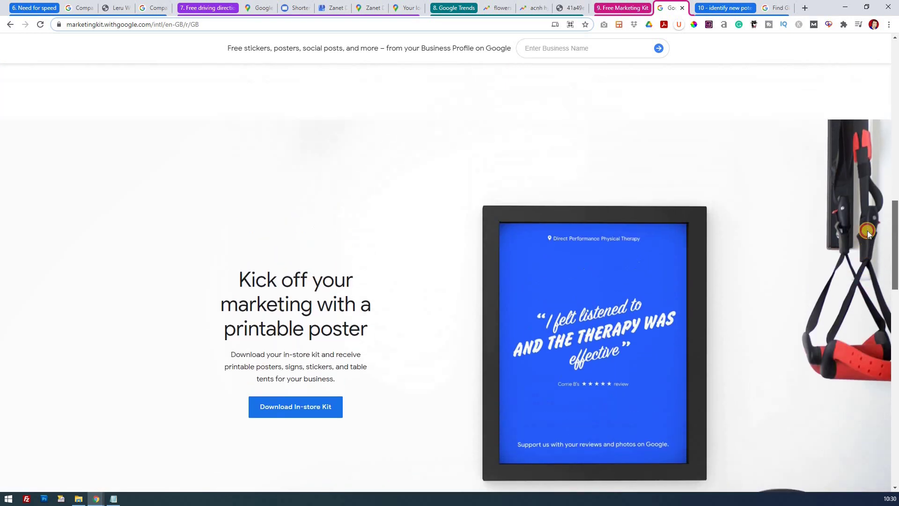
scroll(866, 193, up, 5)
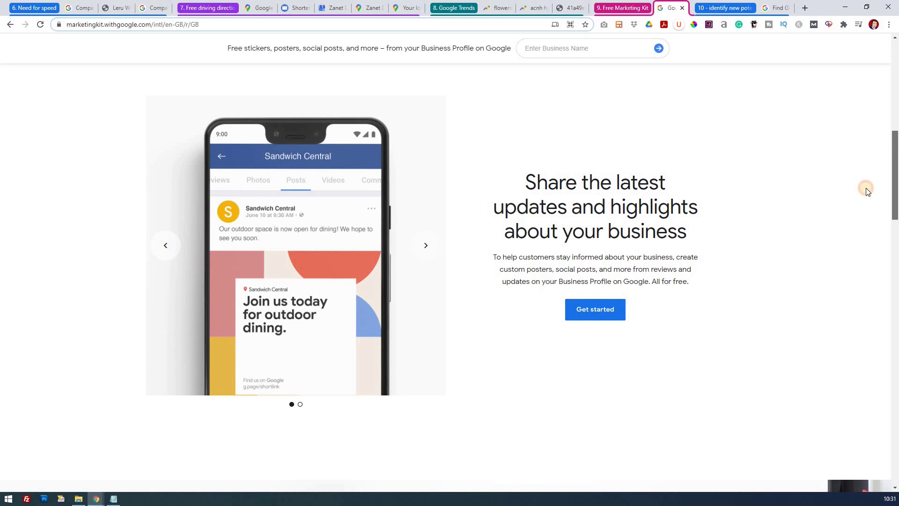
scroll(872, 136, up, 9)
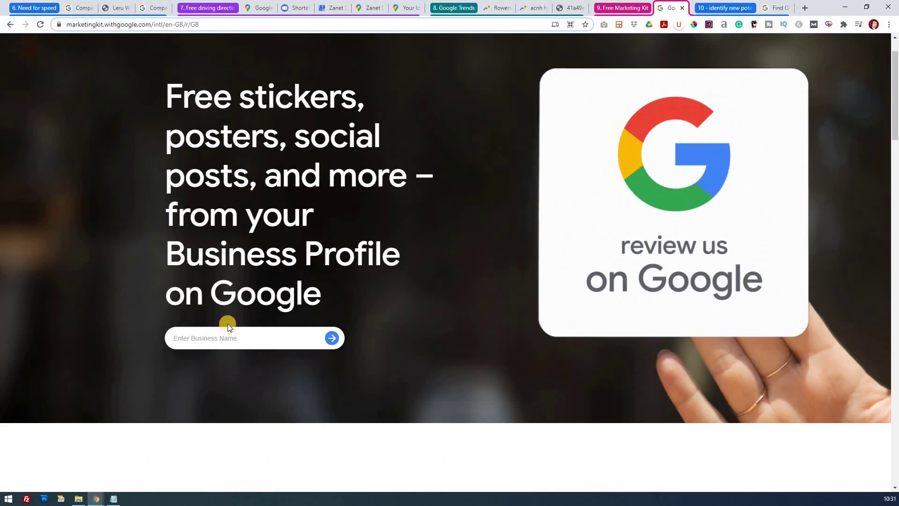
Search the Marketing Kit for "leru" and open the kit for Leru Window Cleaning
click(232, 333)
text(leru)
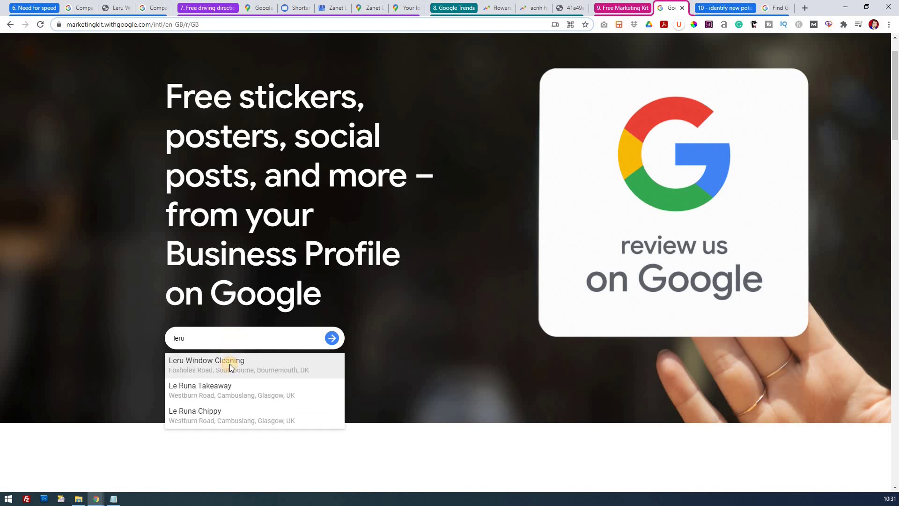
click(230, 366)
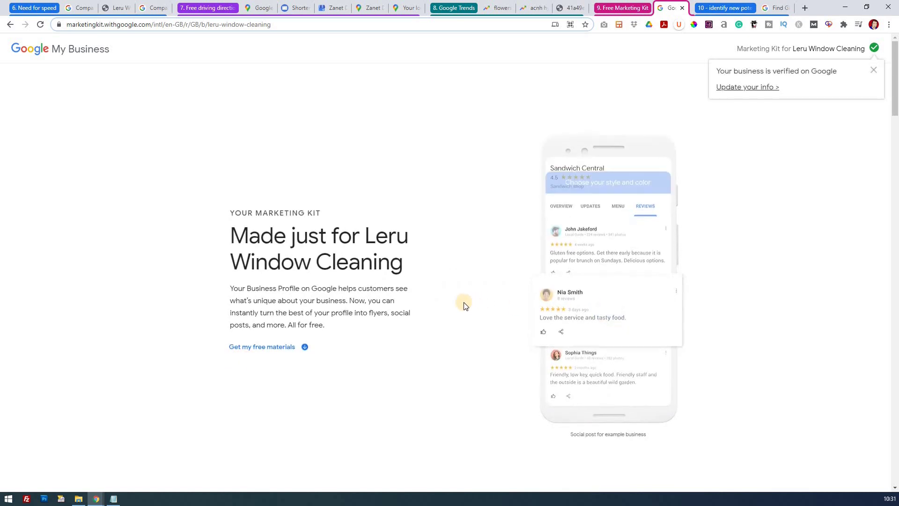
Apply the multicoloured geometric line style to the Business Updates poster about adjusted hours
scroll(463, 302, down, 5)
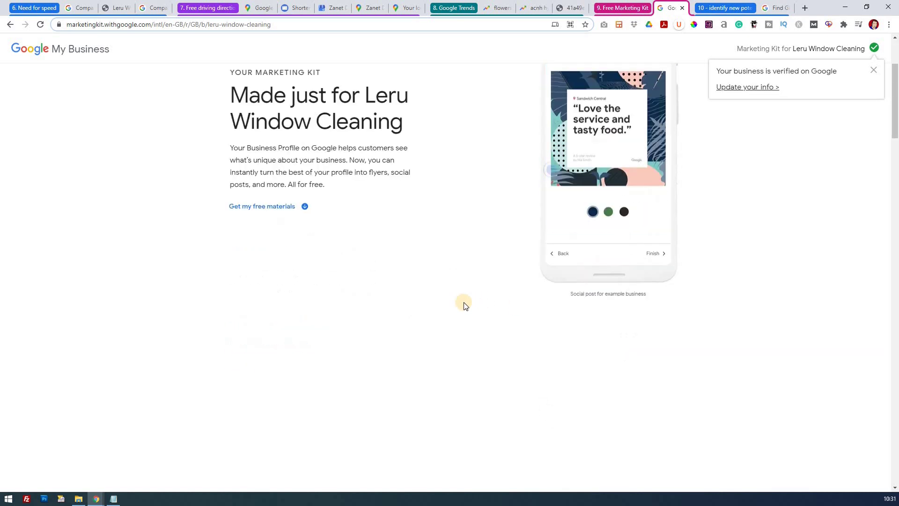
scroll(465, 302, down, 3)
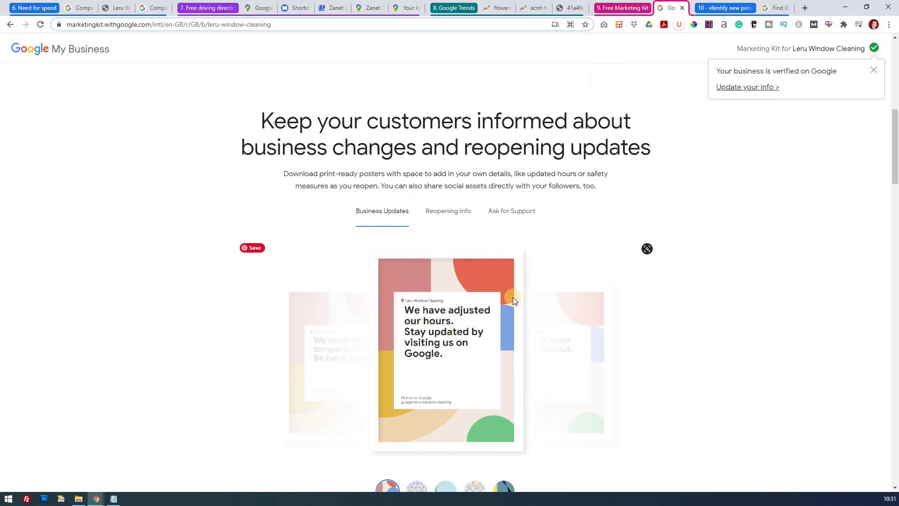
scroll(512, 297, down, 1)
scroll(512, 301, down, 5)
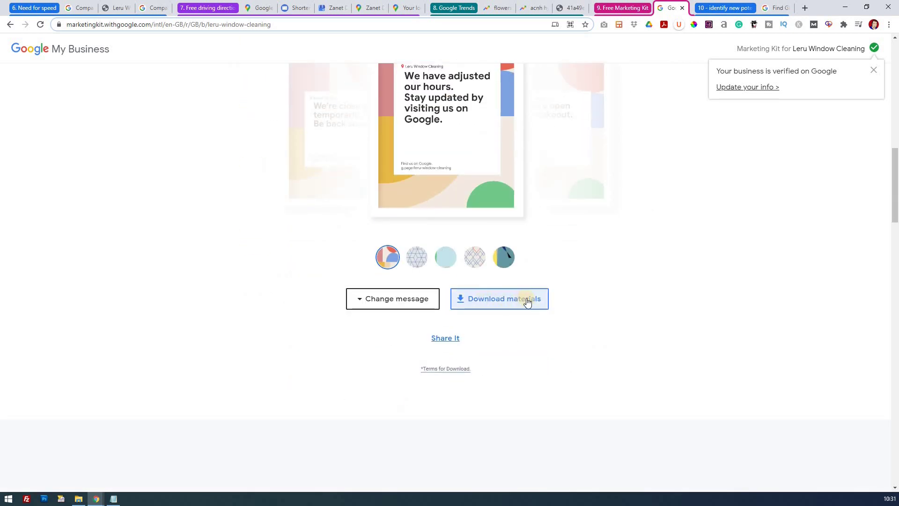
click(474, 256)
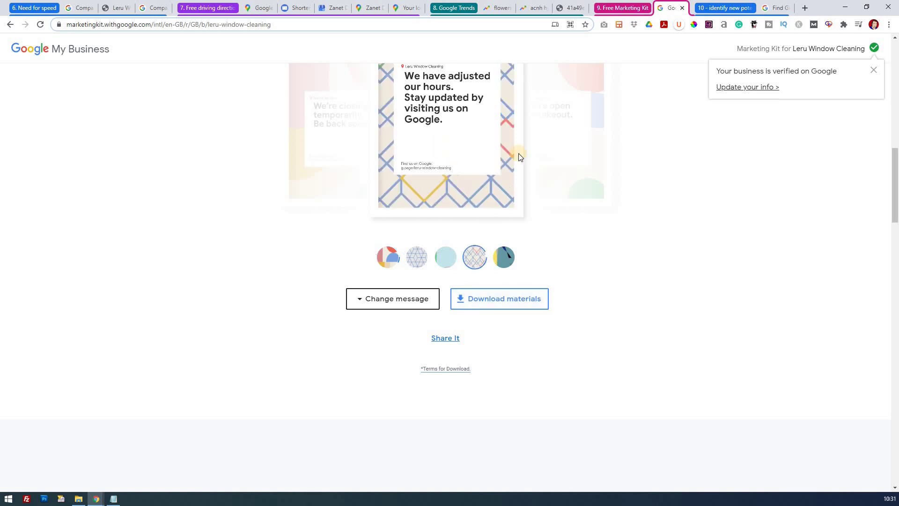
Look through the kit's free window stickers and the downloadable suite of print and social materials
scroll(542, 277, down, 5)
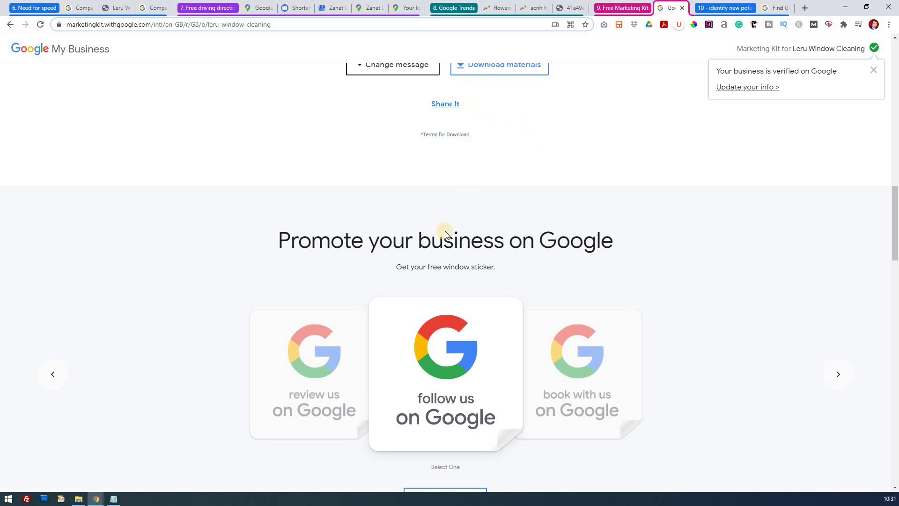
scroll(509, 243, down, 3)
scroll(508, 241, down, 9)
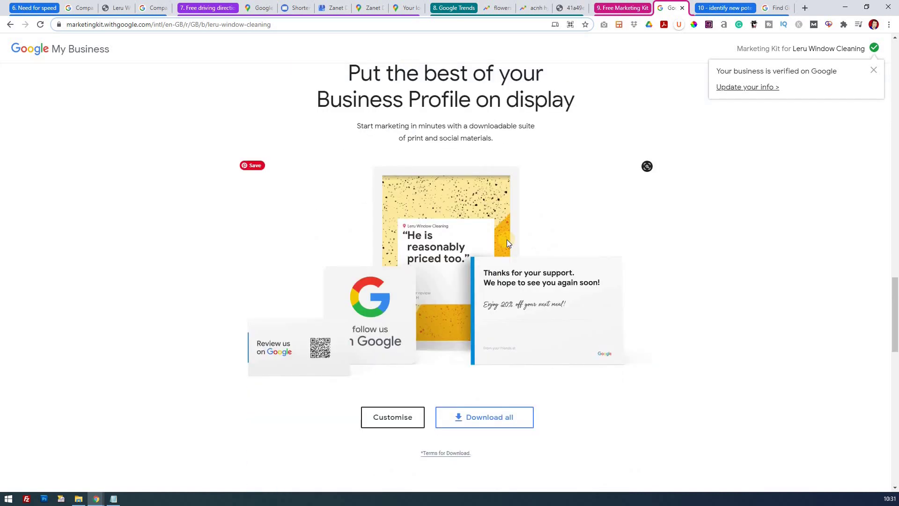
scroll(508, 242, down, 3)
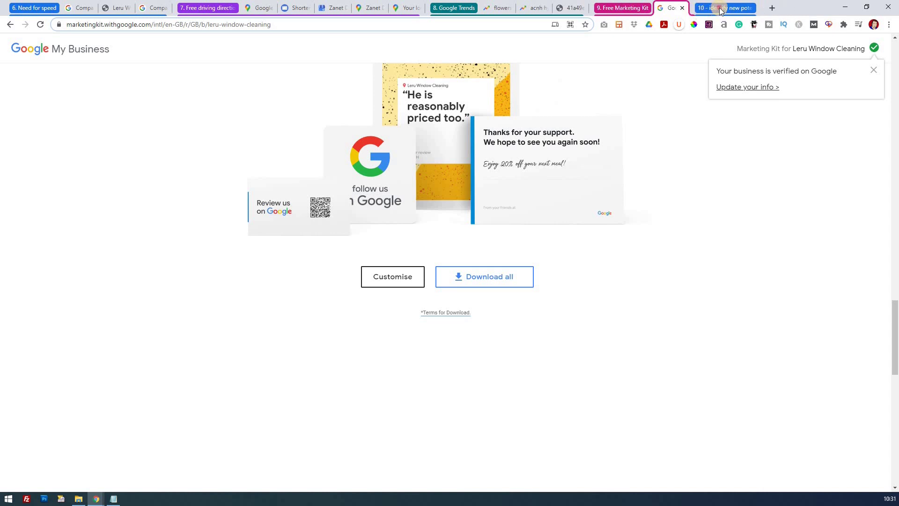
Switch to Google's Market Finder page and look over its introduction and website entry form
click(778, 9)
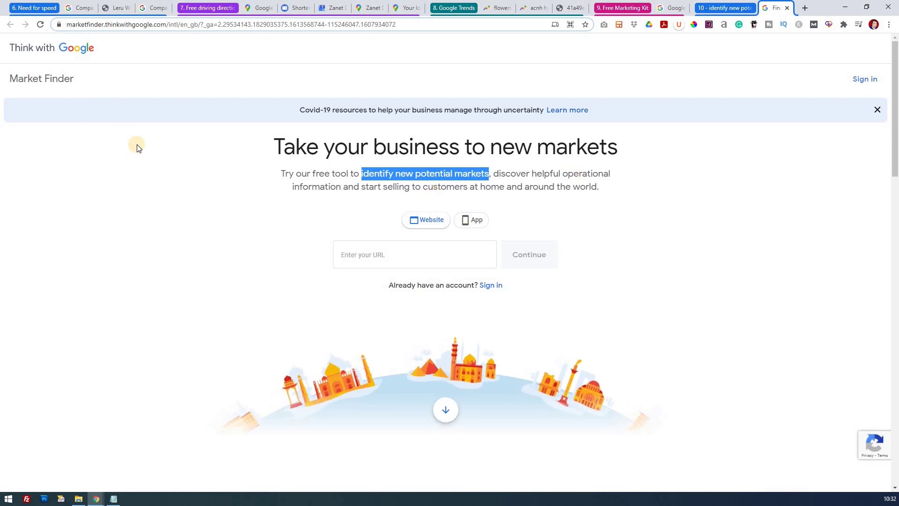
scroll(137, 146, down, 2)
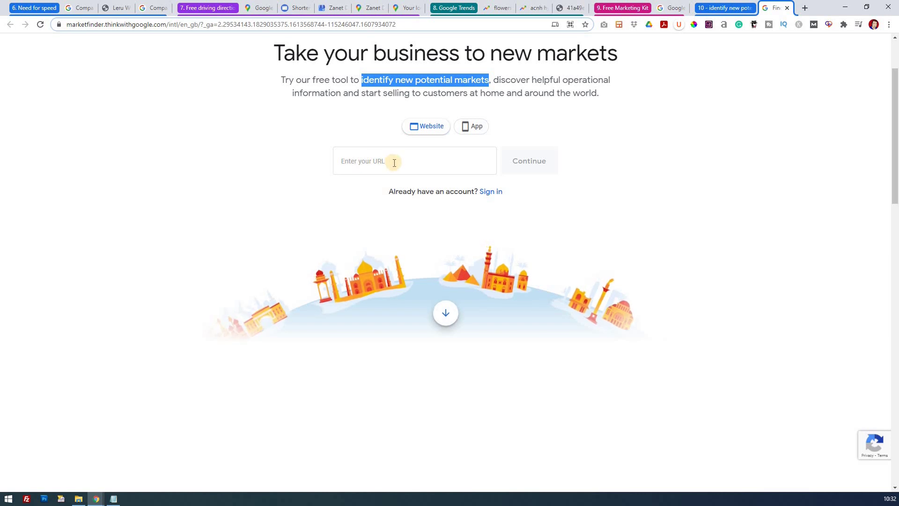
scroll(332, 156, up, 2)
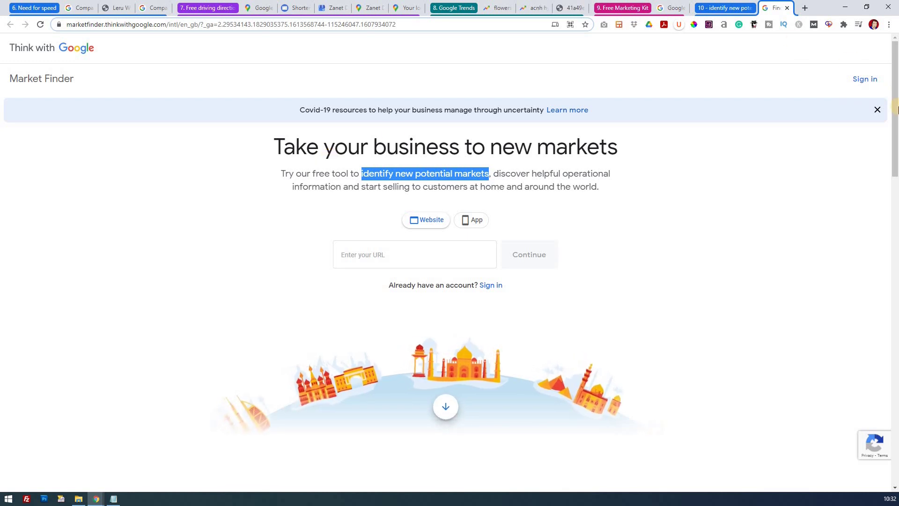
mouse_move(896, 117)
mouse_down()
mouse_move(880, 377)
mouse_move(894, 391)
mouse_move(895, 113)
mouse_up()
scroll(879, 377, down, 4)
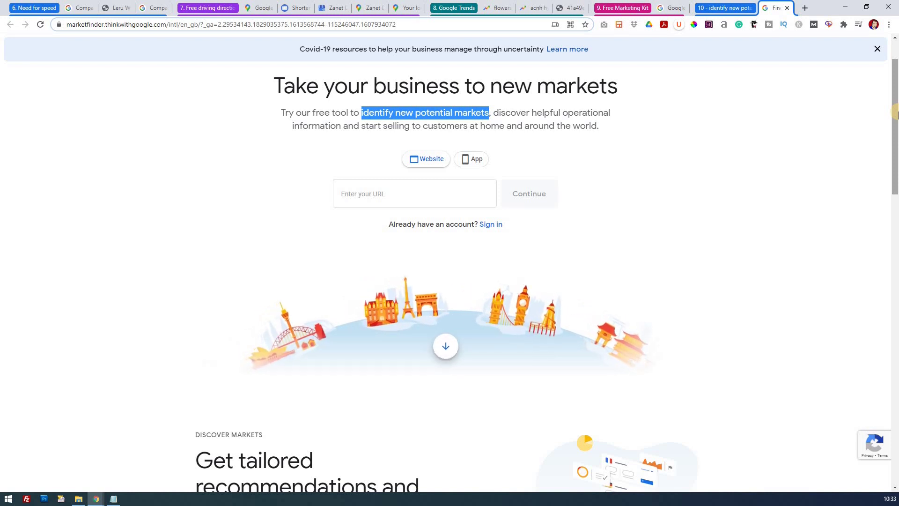
Submit the website zanet.co.uk for market analysis and confirm the suggested business categories
click(424, 195)
text(zanet.co.uk)
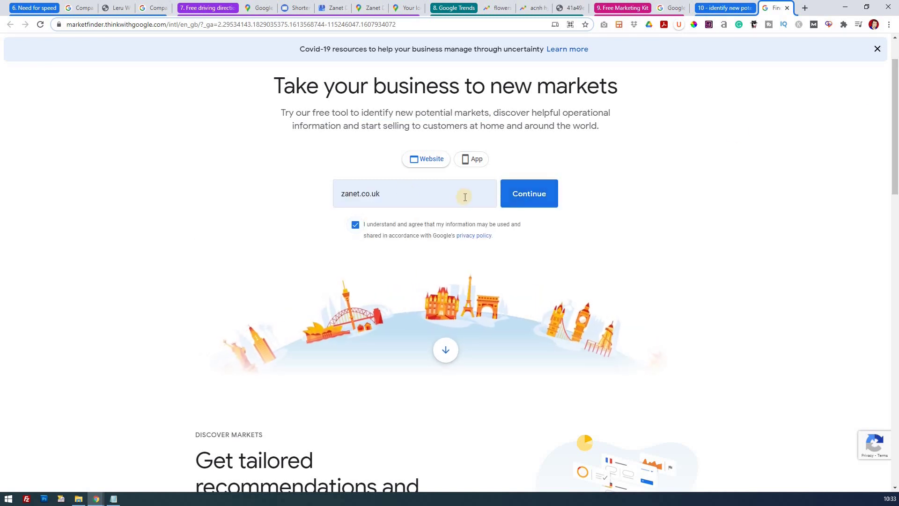
click(524, 193)
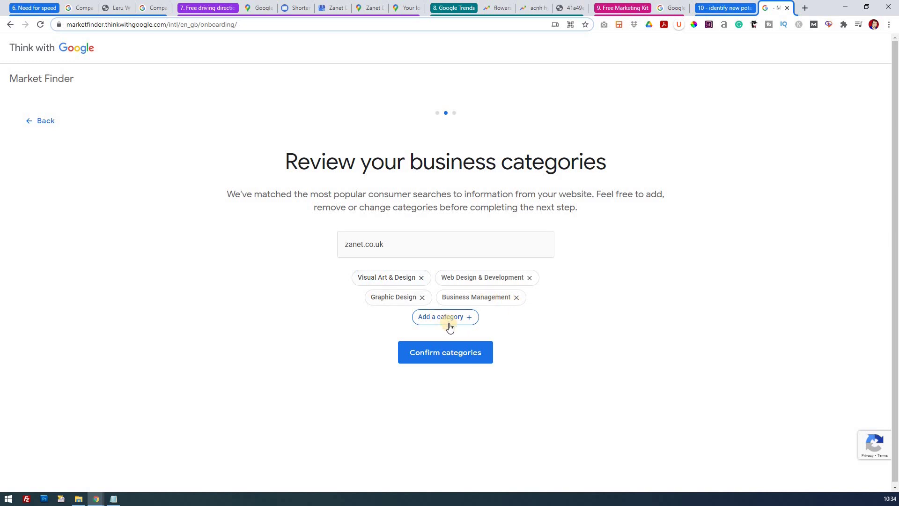
click(468, 353)
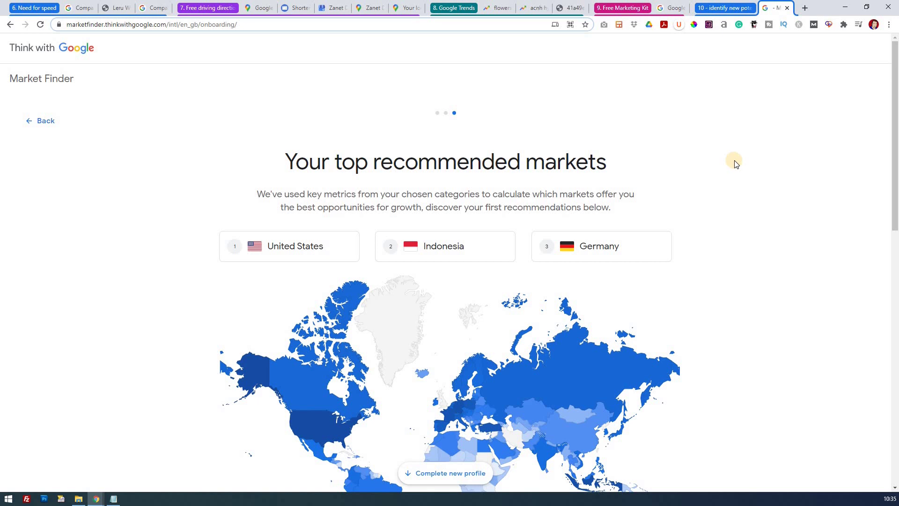
View the recommended markets map and the market details for the United States, Indonesia and Germany
scroll(734, 162, down, 1)
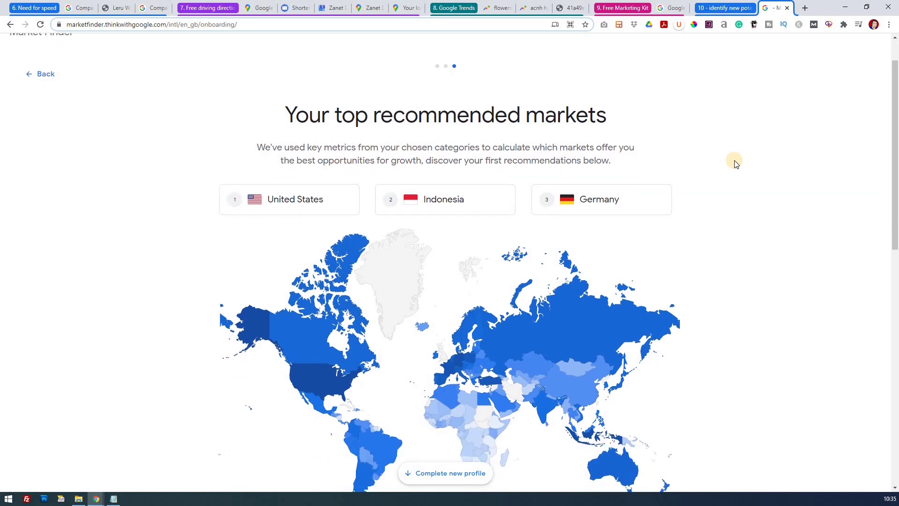
scroll(734, 163, down, 2)
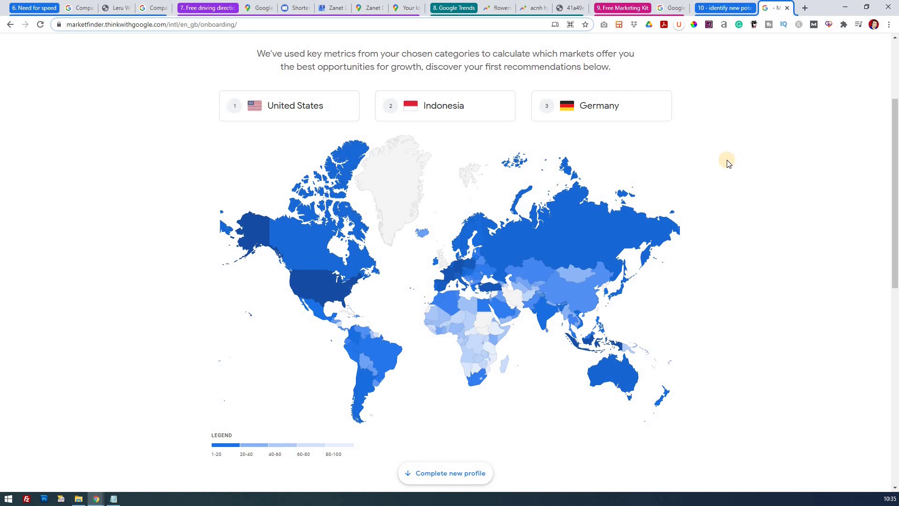
click(301, 108)
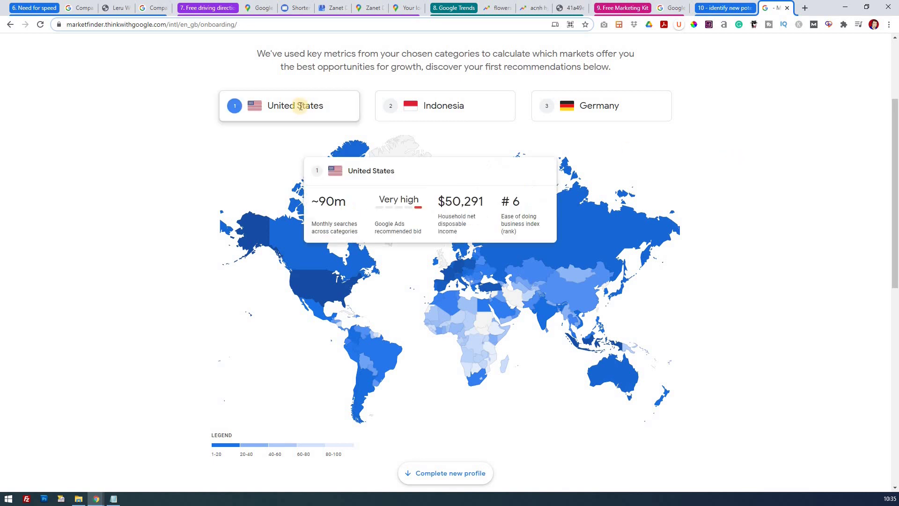
click(427, 109)
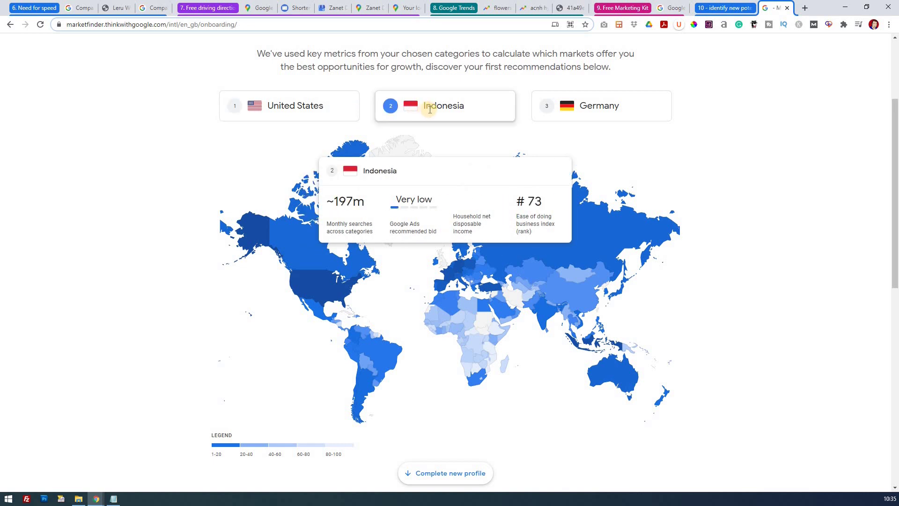
click(602, 104)
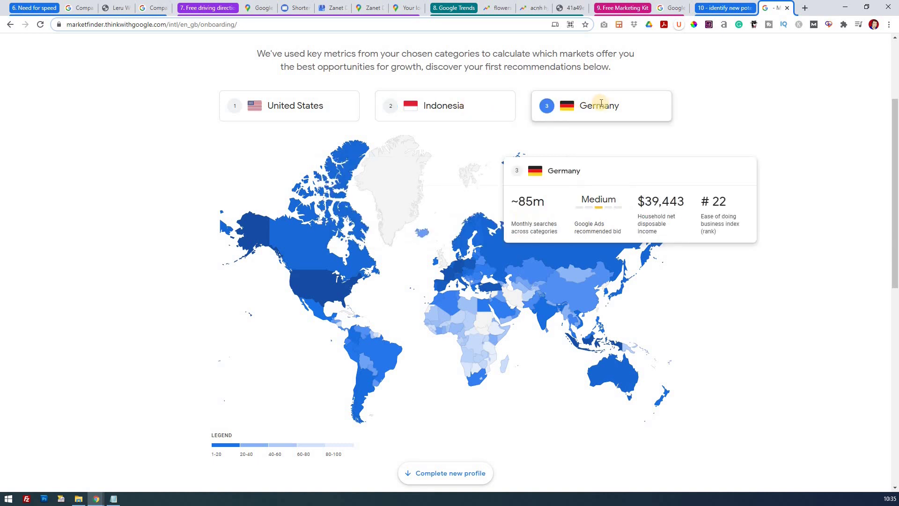
click(731, 132)
Review the Complete your profile form, including the domestic market, email update options and submitted business information
scroll(733, 134, down, 2)
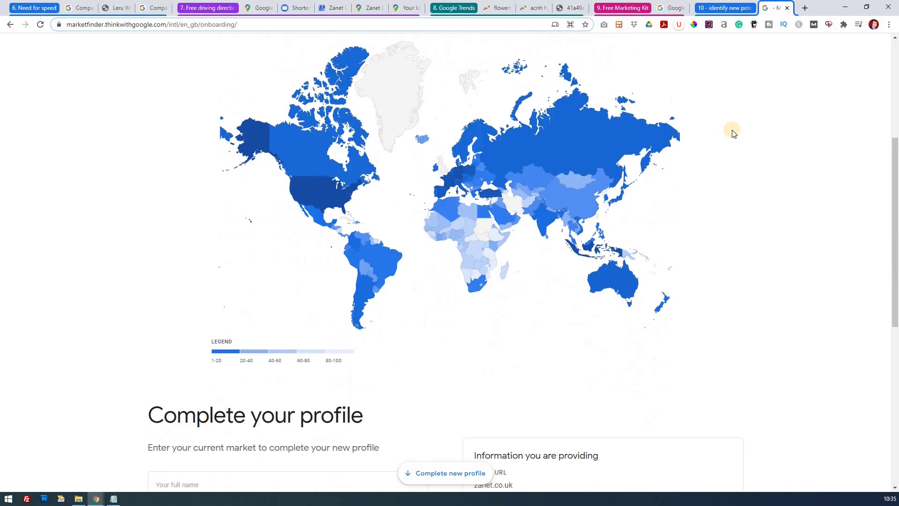
scroll(733, 133, down, 4)
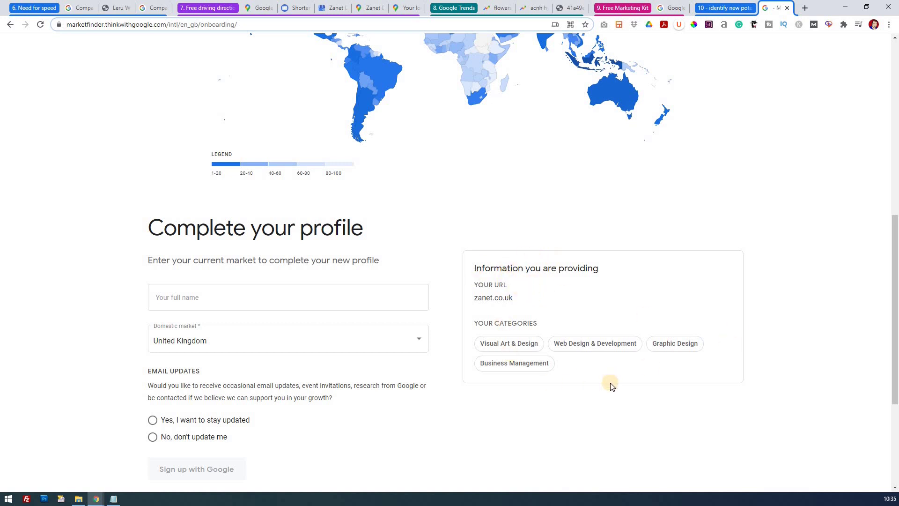
scroll(255, 374, down, 1)
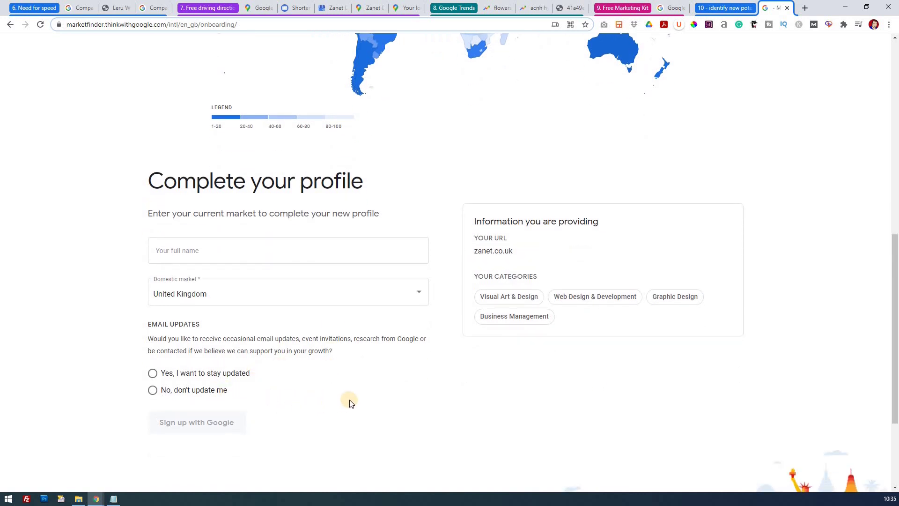
scroll(350, 403, down, 3)
scroll(353, 402, down, 1)
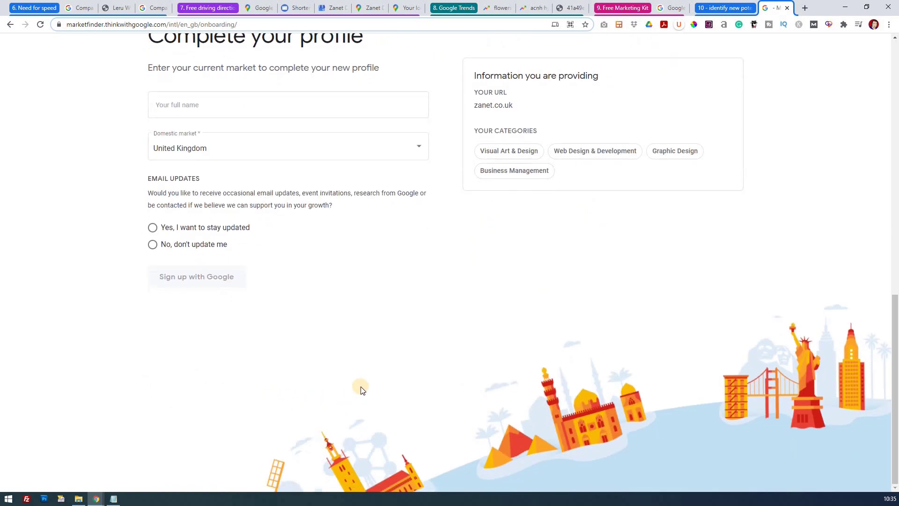